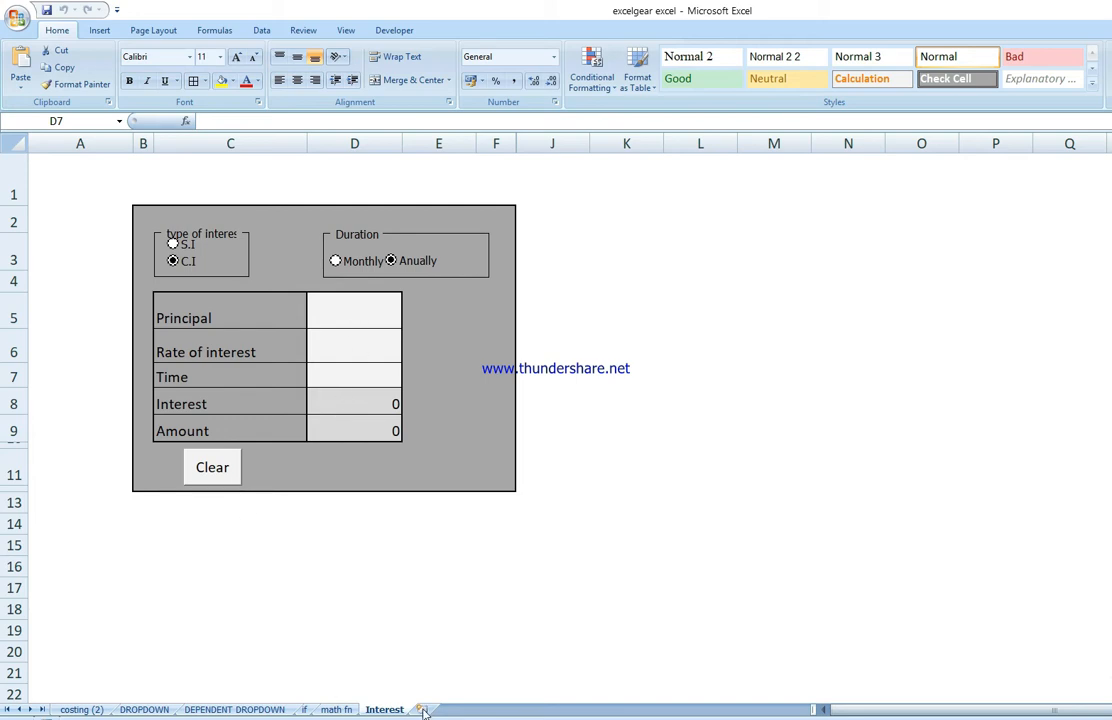
# Step: Add a new worksheet and enter the label Principal in cell B5
pyautogui.click(423, 711)
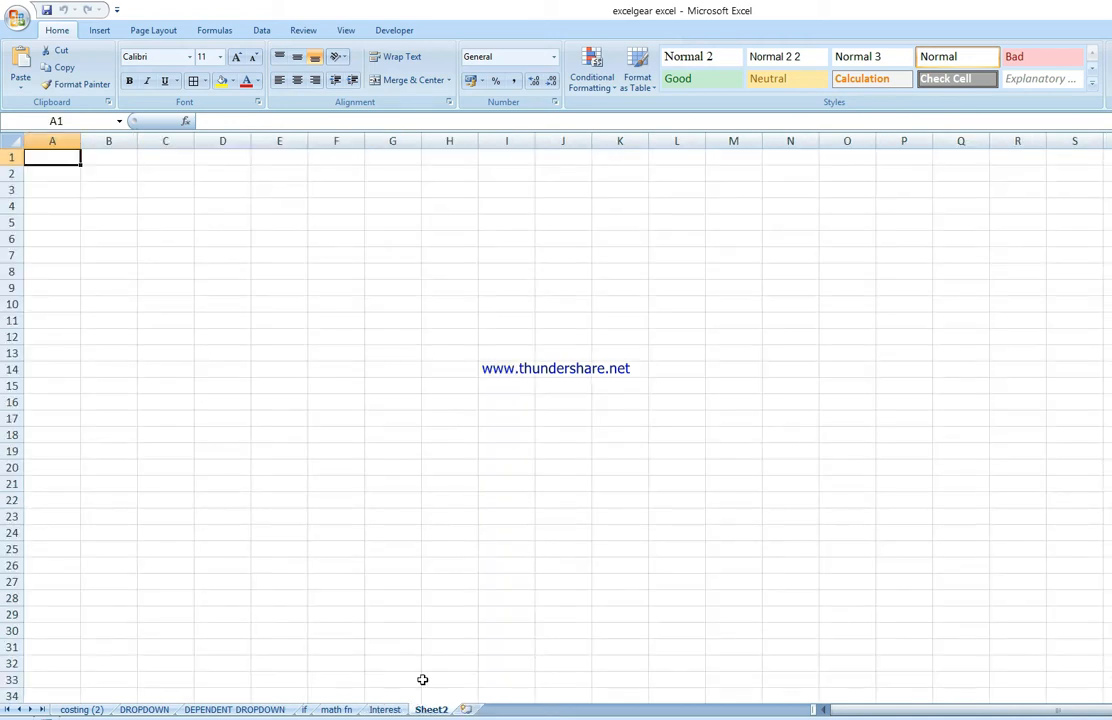
pyautogui.click(120, 225)
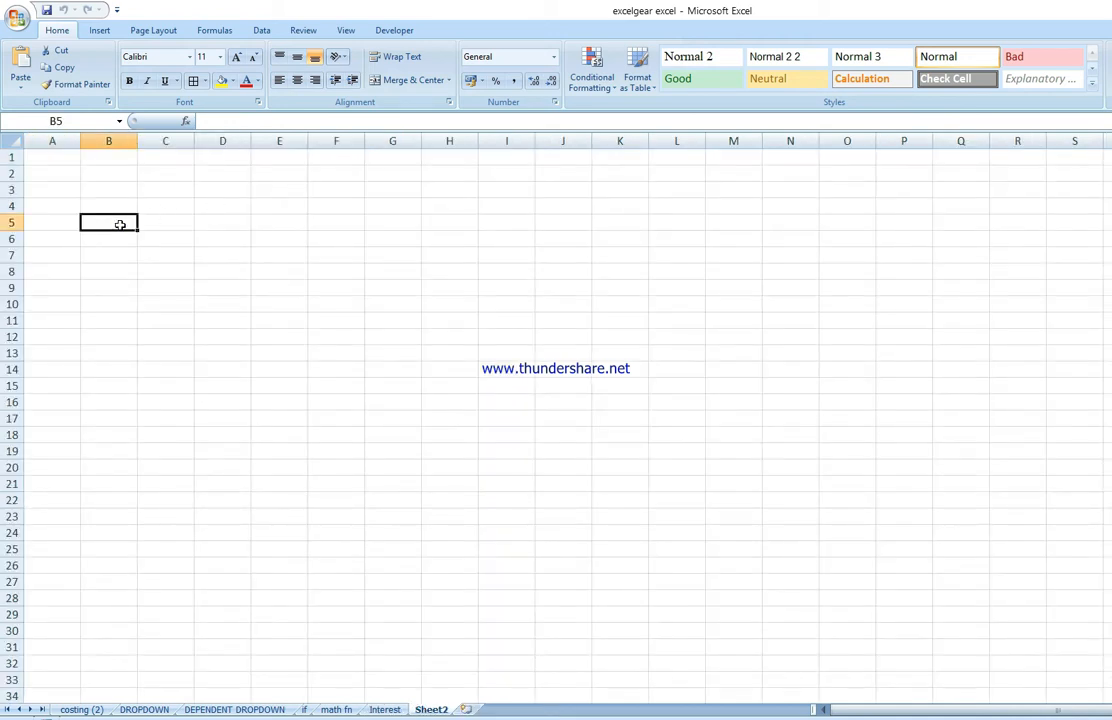
pyautogui.write('Prin')
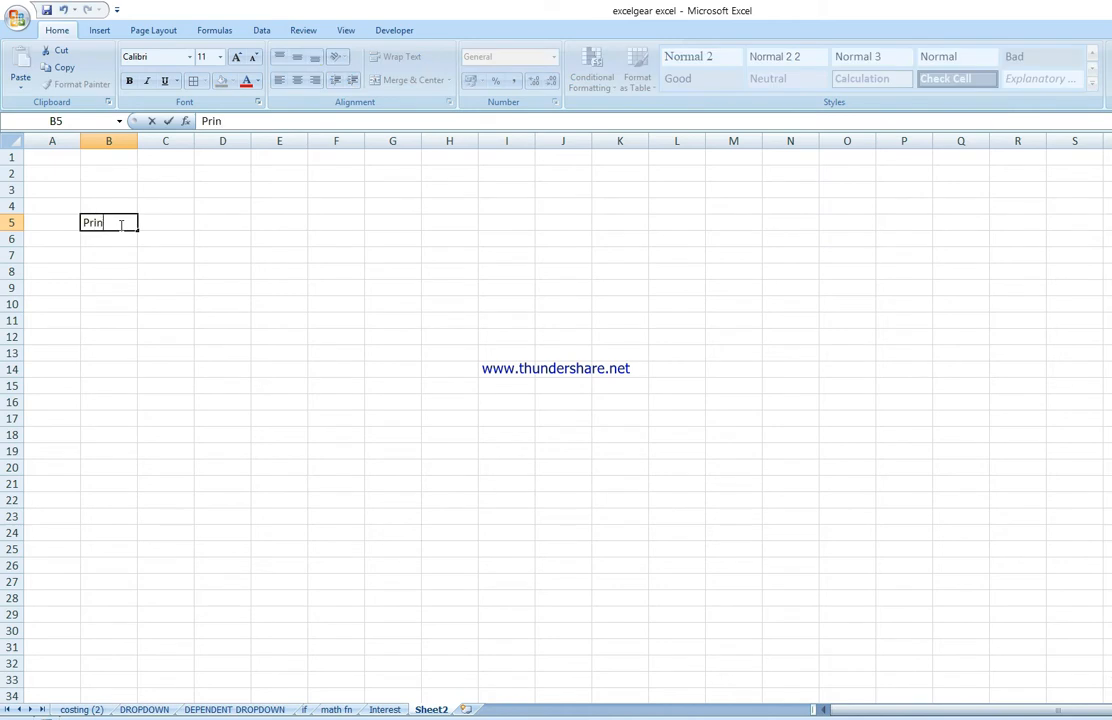
pyautogui.write('cipal\\')
pyautogui.press('BackSpace')
pyautogui.press('Return')
# Step: Enter the labels Rate of Interest, Time, Interest and Amount in cells B6 to B9
pyautogui.write('R')
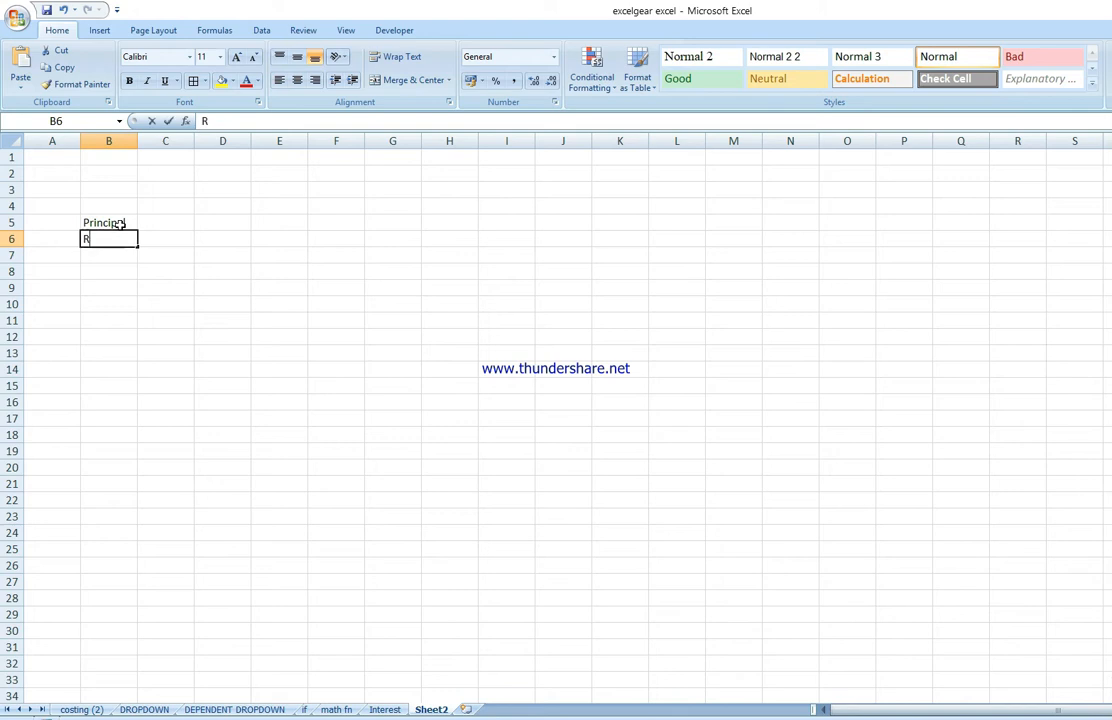
pyautogui.write('ate of i')
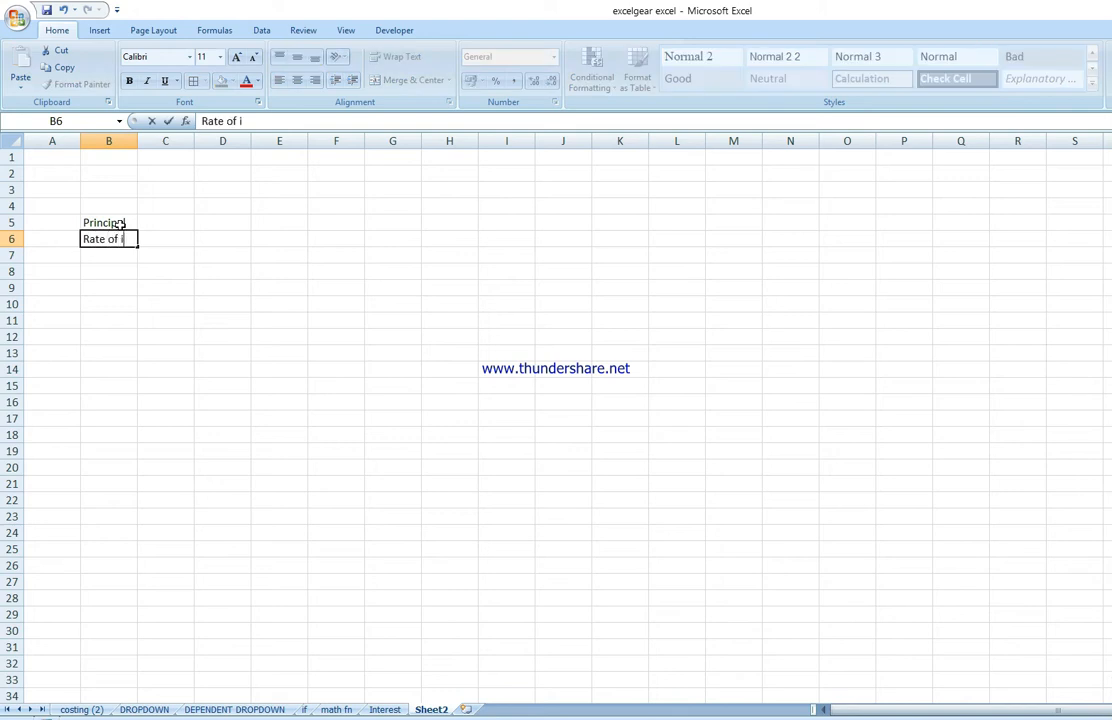
pyautogui.write('nterest')
pyautogui.press('Return')
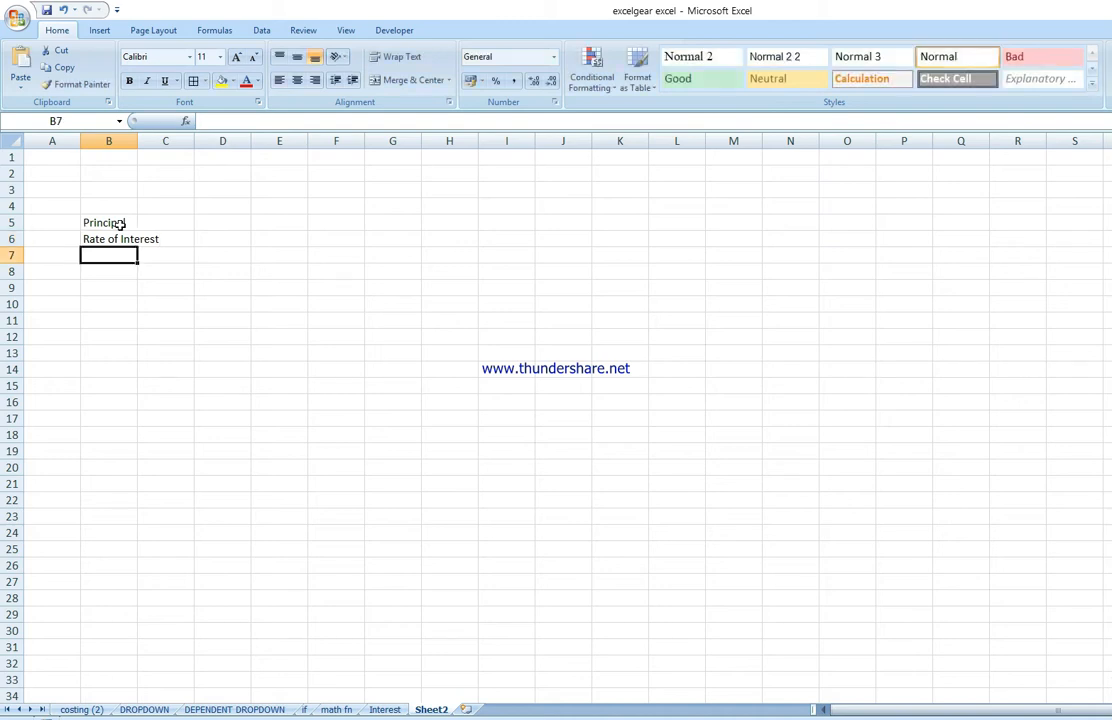
pyautogui.write('Time')
pyautogui.press('Return')
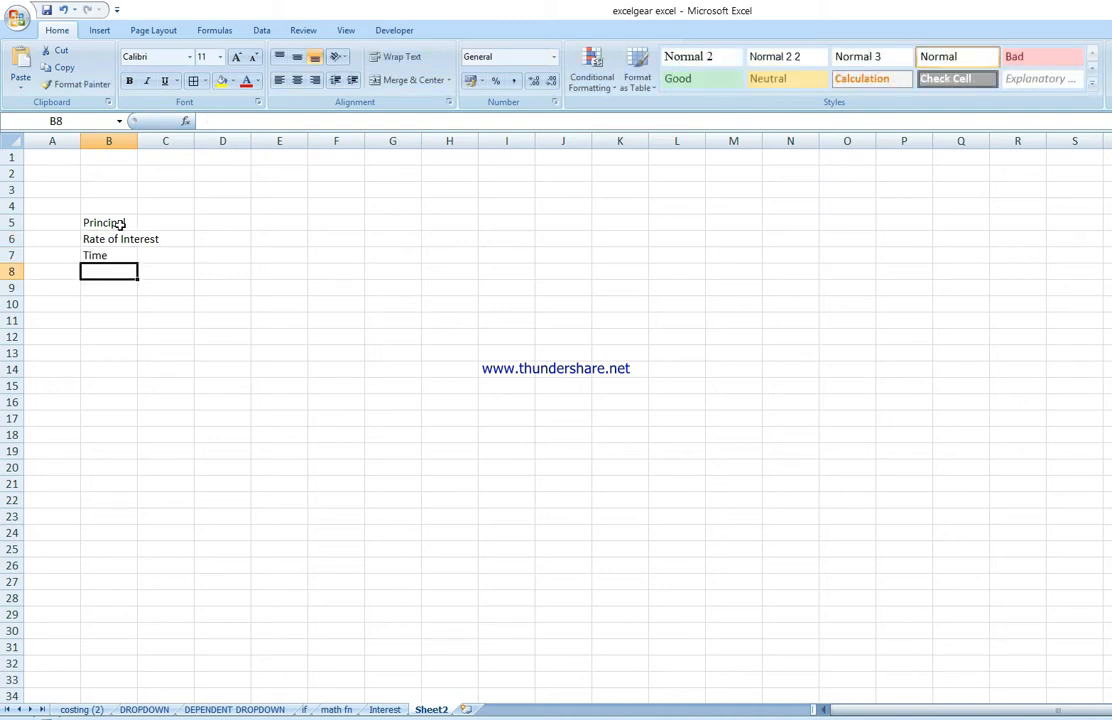
pyautogui.write('Interes')
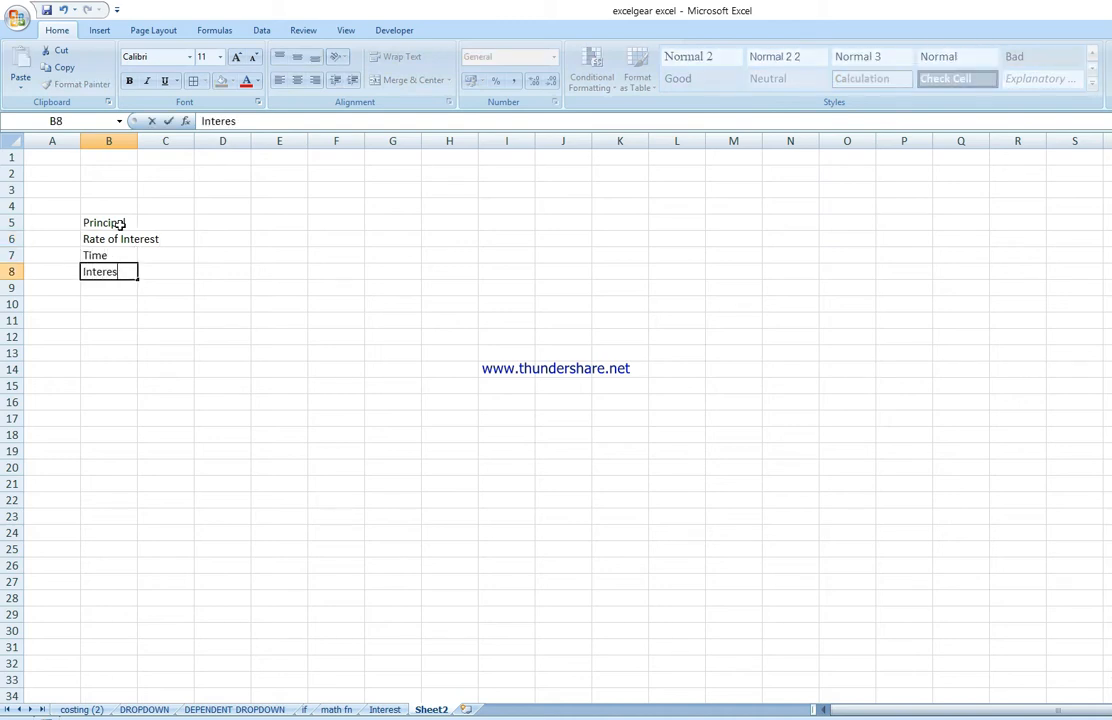
pyautogui.write('t')
pyautogui.press('Return')
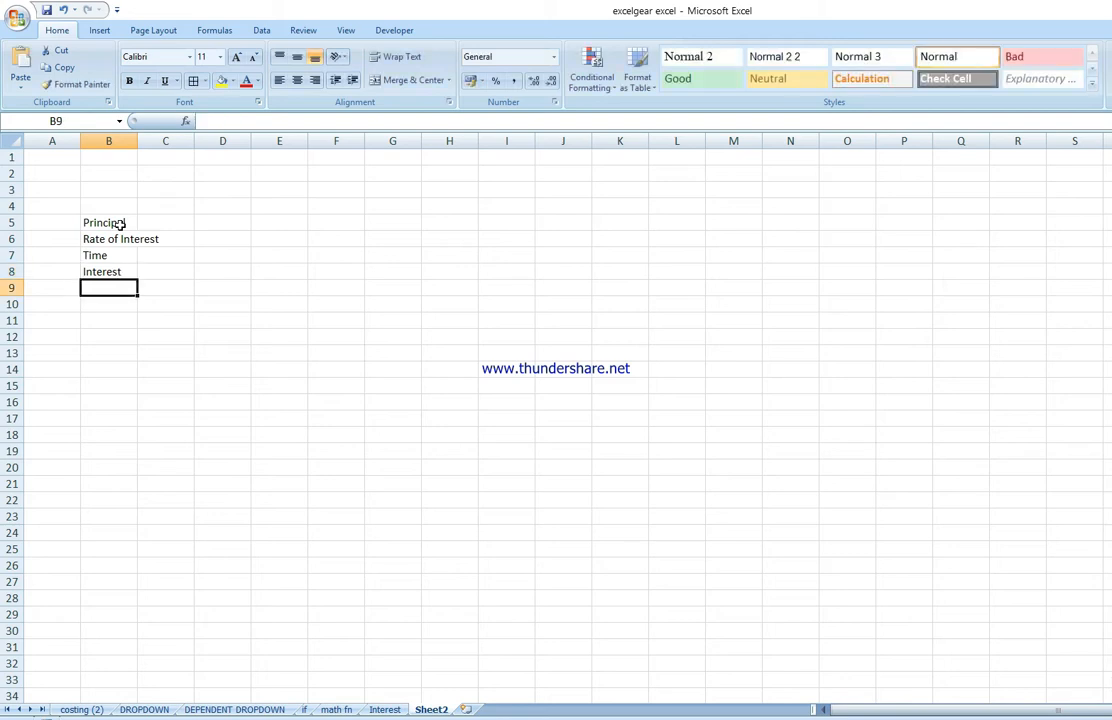
pyautogui.write('Amount')
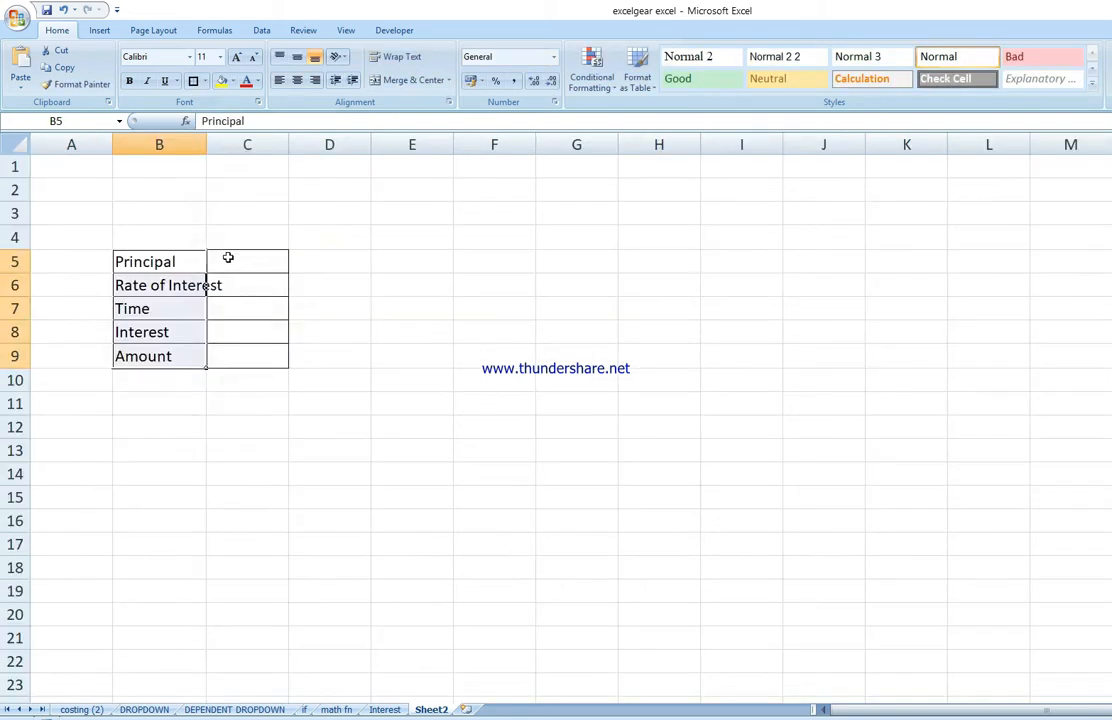
# Step: Apply all borders to the range B5:C9 and widen column B to fit the labels
pyautogui.moveTo(228, 256); pyautogui.dragTo(243, 356)
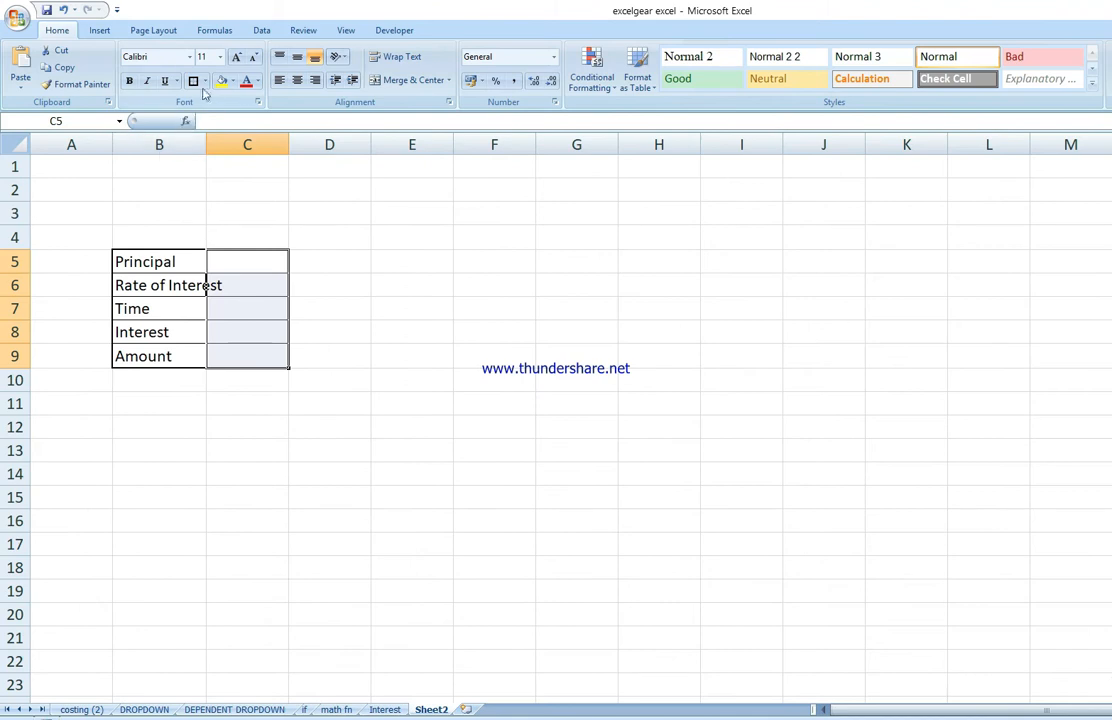
pyautogui.click(194, 80)
pyautogui.click(472, 290)
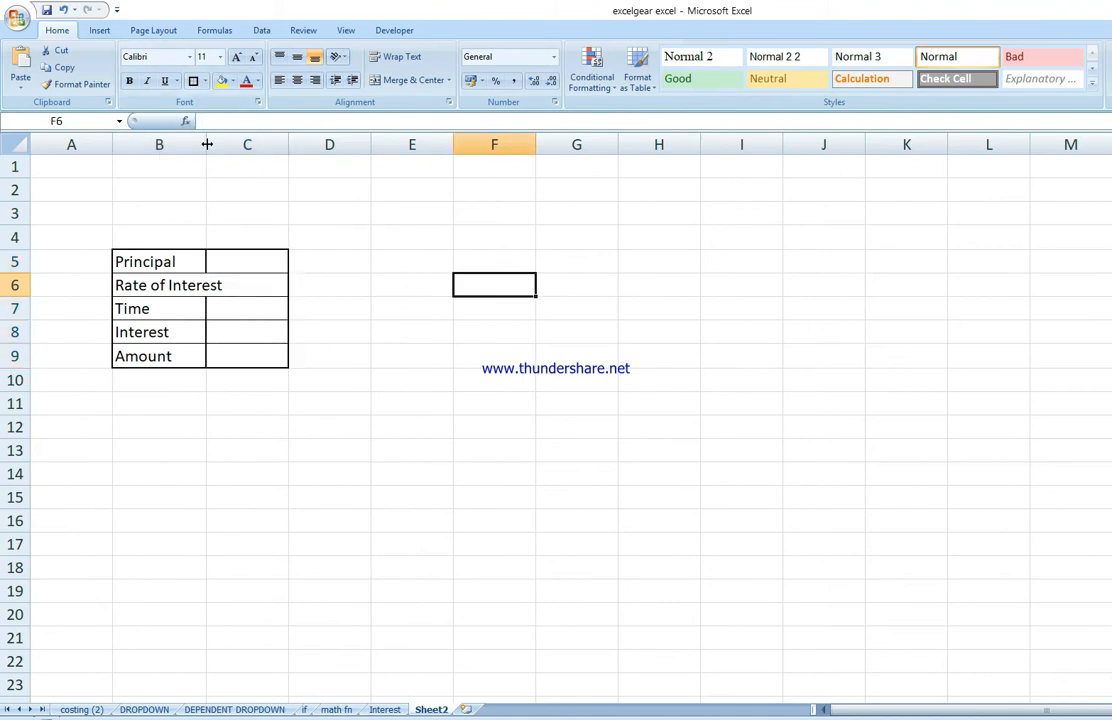
pyautogui.moveTo(207, 144); pyautogui.dragTo(237, 152)
pyautogui.click(484, 343)
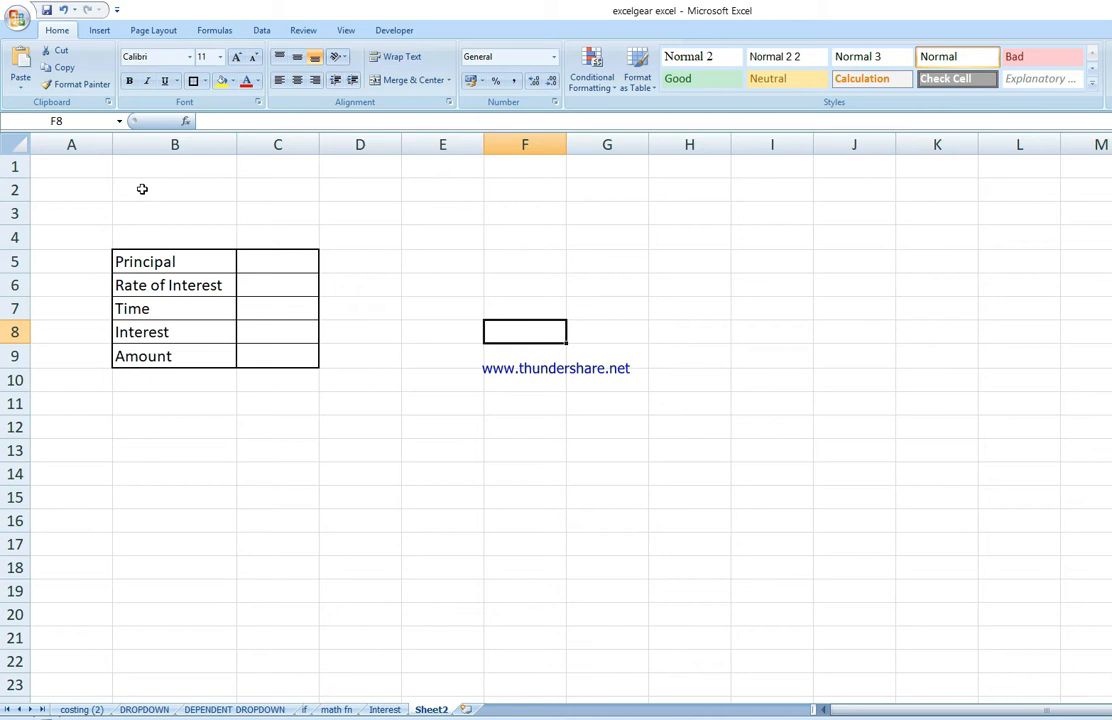
# Step: Draw a Group Box form control above the table, spanning rows 1 to 4 of column B
pyautogui.click(394, 31)
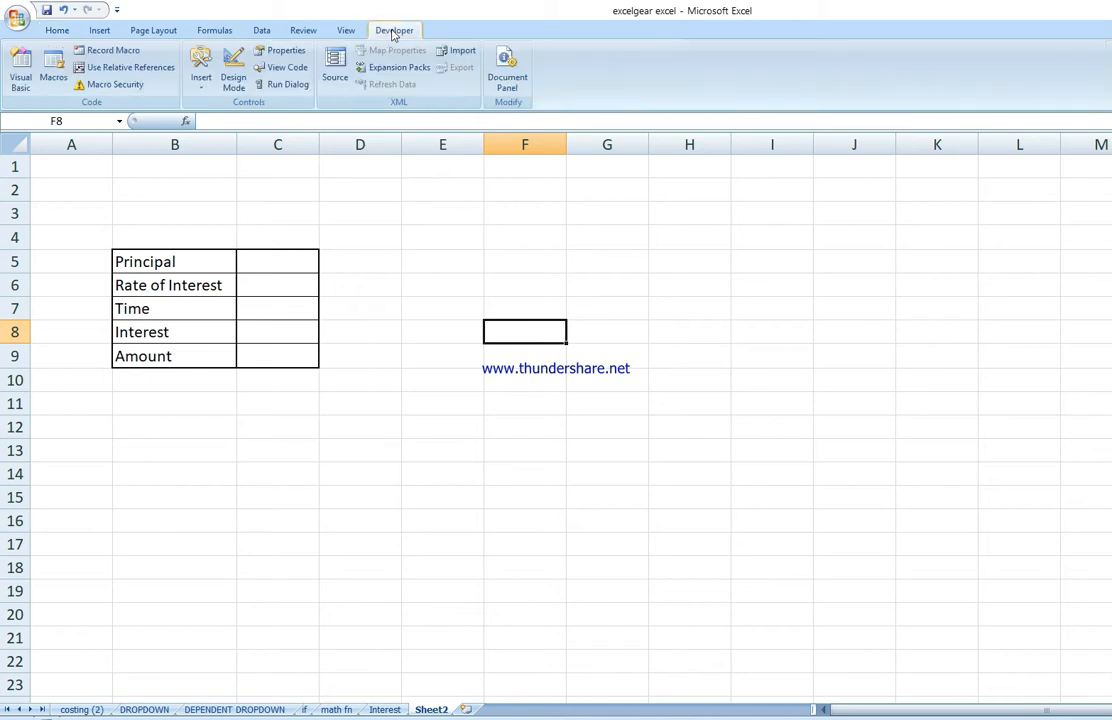
pyautogui.click(200, 65)
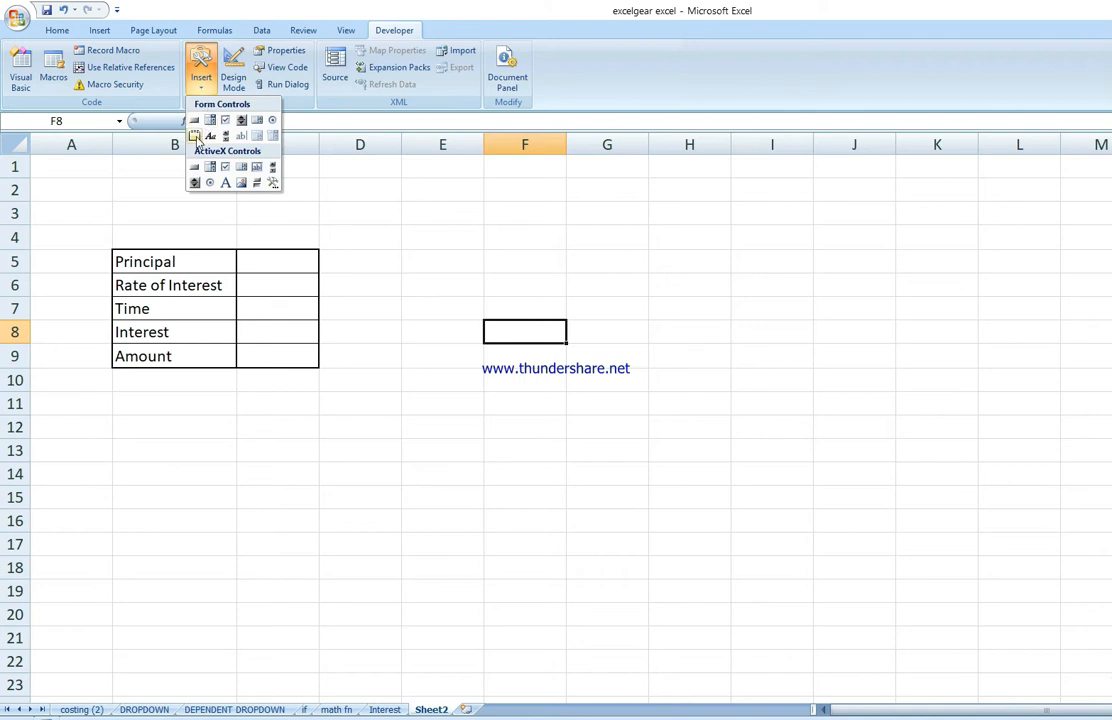
pyautogui.click(195, 137)
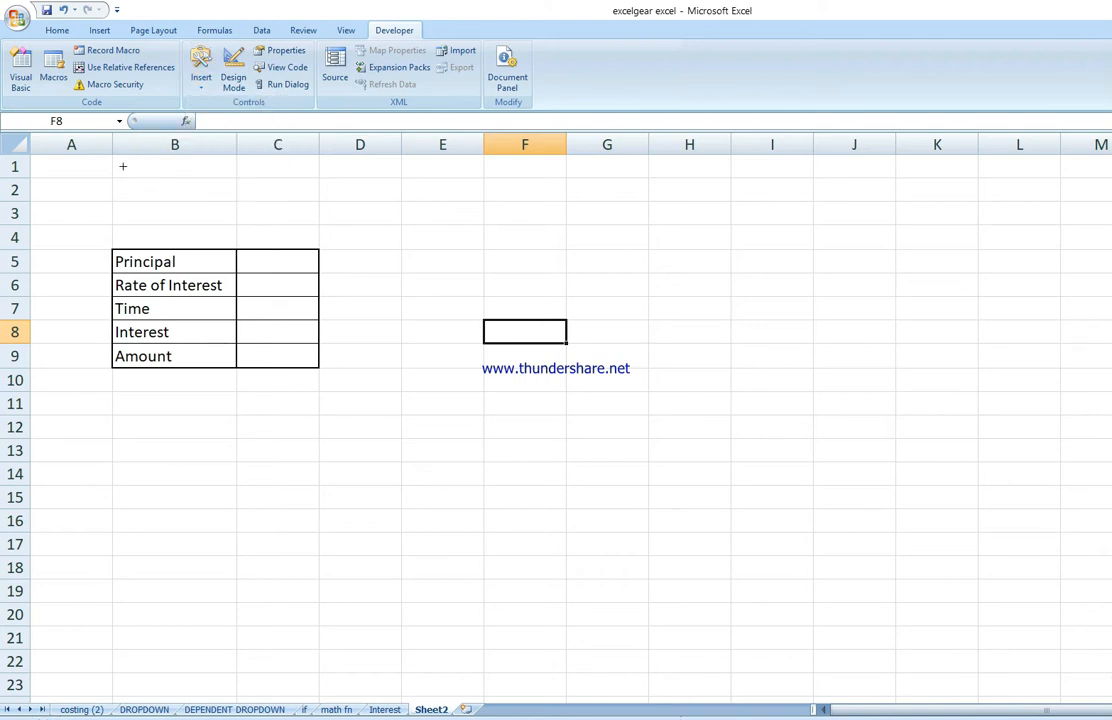
pyautogui.moveTo(123, 166); pyautogui.dragTo(247, 241)
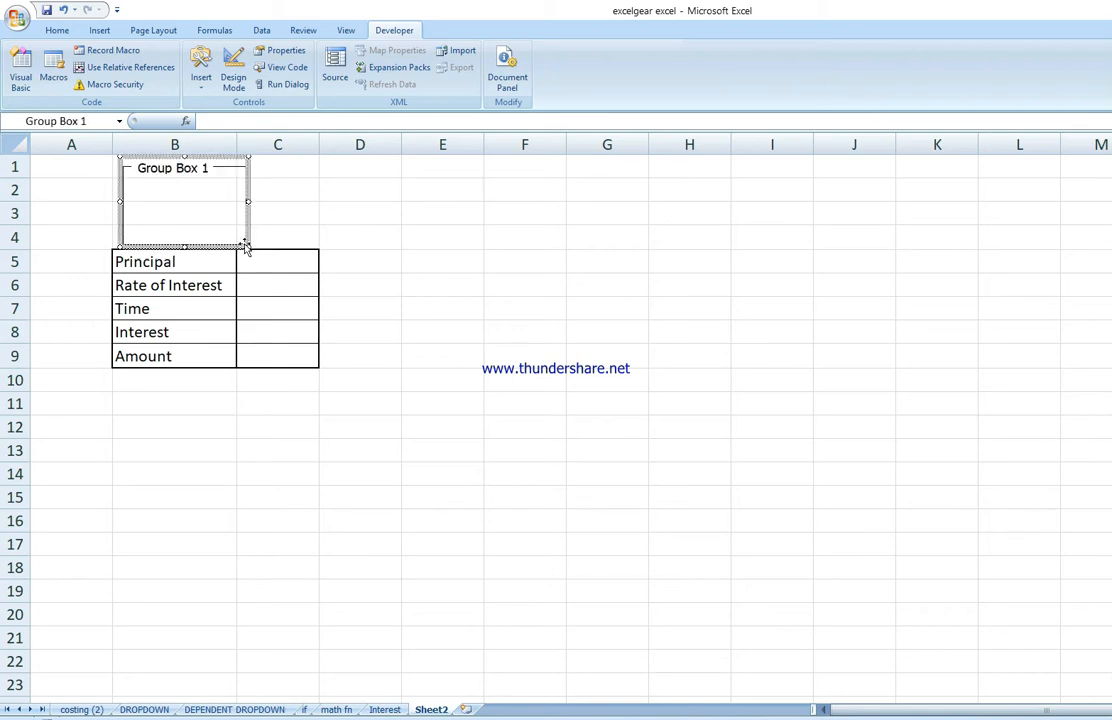
# Step: Rename the group box caption to Type of Interest
pyautogui.click(204, 168)
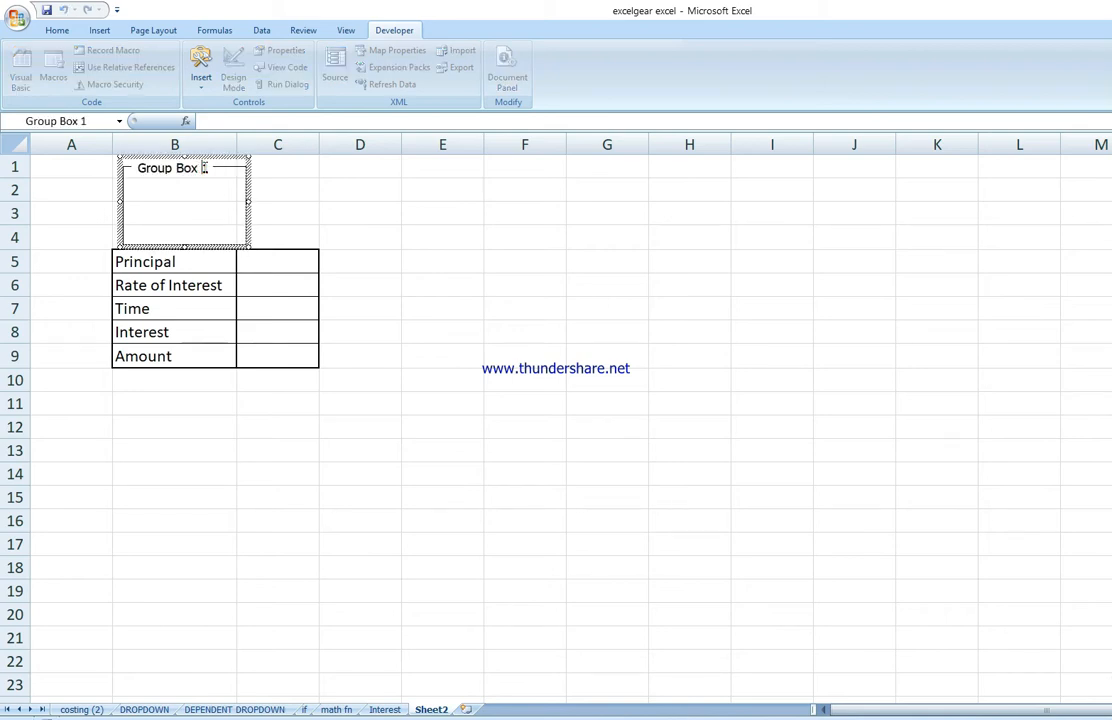
pyautogui.press('BackSpace')
pyautogui.press('BackSpace')
pyautogui.press('BackSpace')
pyautogui.press('BackSpace')
pyautogui.press('BackSpace')
pyautogui.press('BackSpace')
pyautogui.press('BackSpace')
pyautogui.press('BackSpace')
pyautogui.press('BackSpace')
pyautogui.press('BackSpace')
pyautogui.press('BackSpace')
pyautogui.write('Ty')
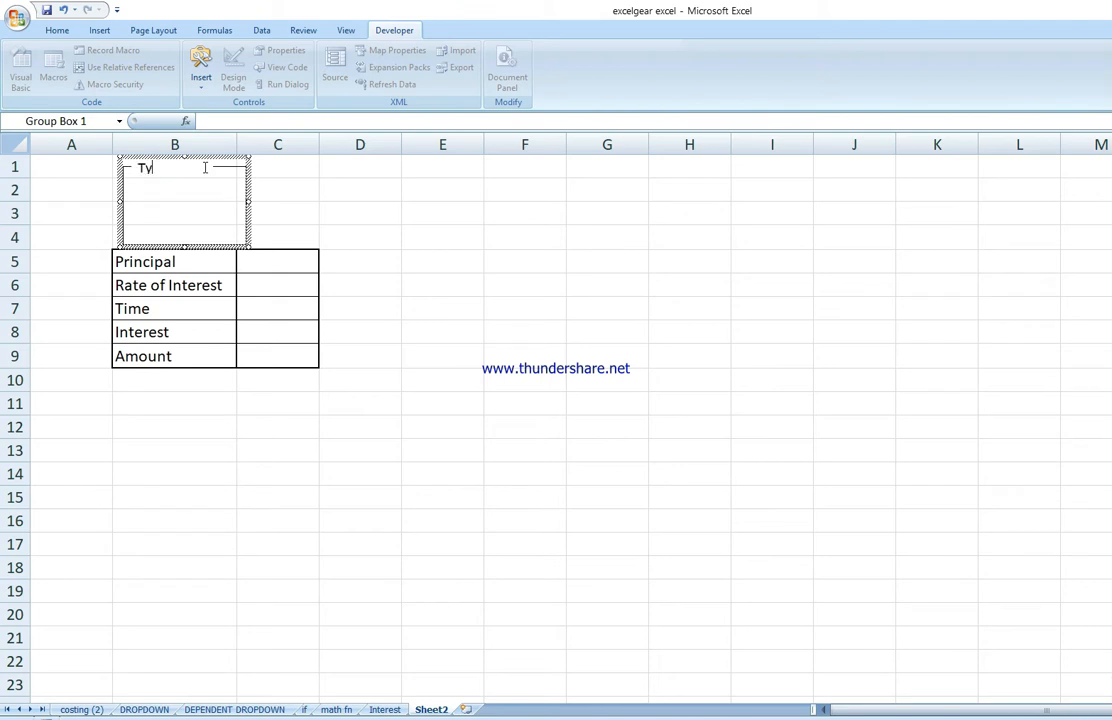
pyautogui.write('p')
pyautogui.write('e of Interest')
pyautogui.click(457, 266)
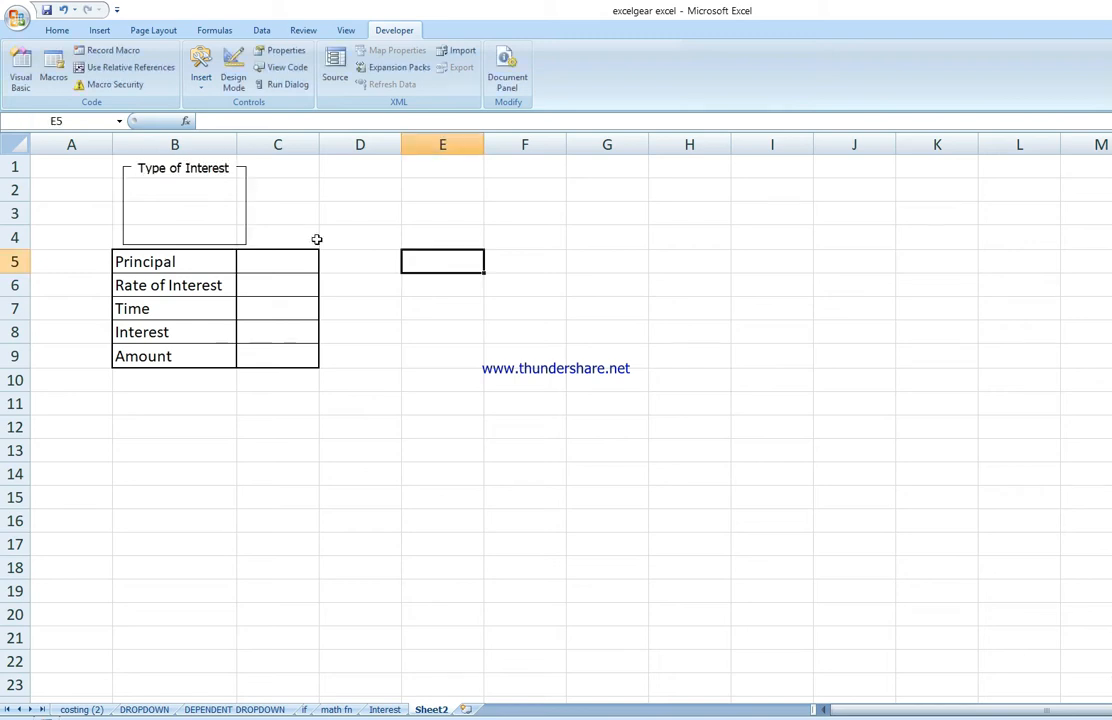
# Step: Draw an Option Button form control inside the group box
pyautogui.click(201, 70)
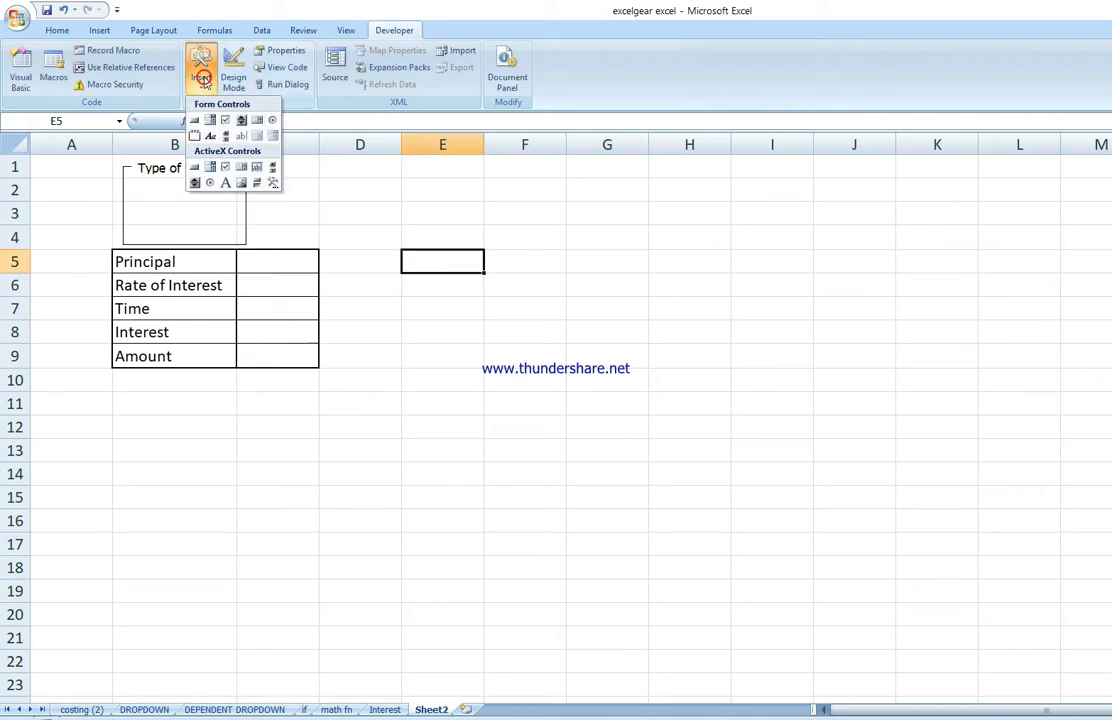
pyautogui.click(271, 121)
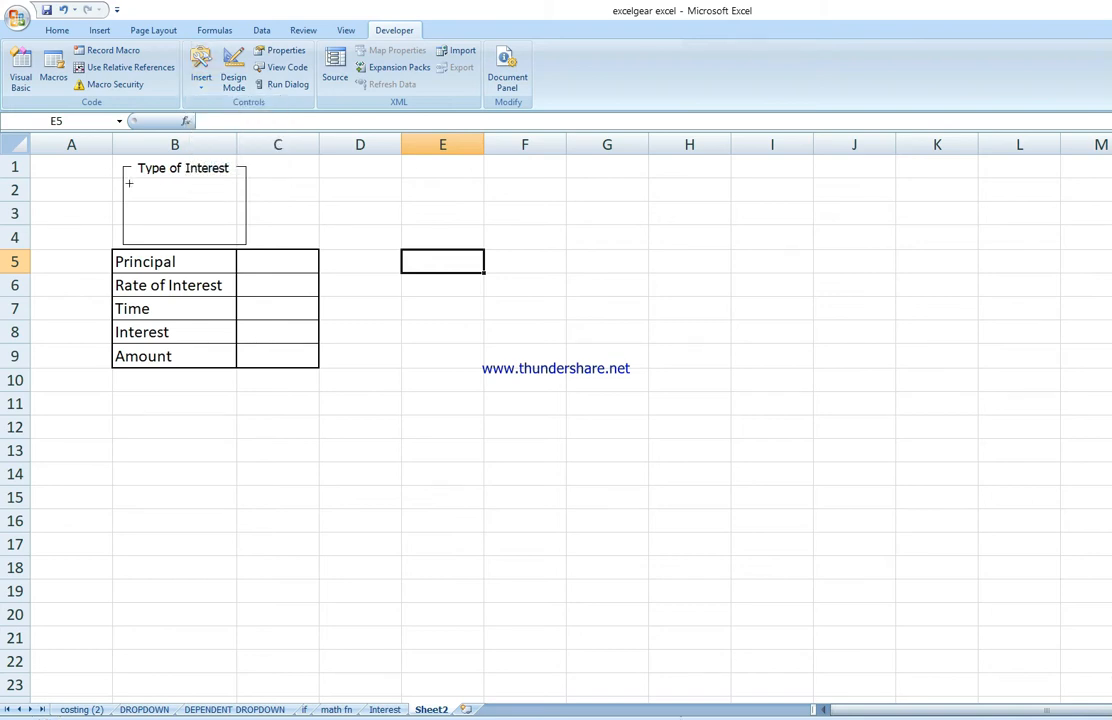
pyautogui.moveTo(133, 207); pyautogui.dragTo(225, 190)
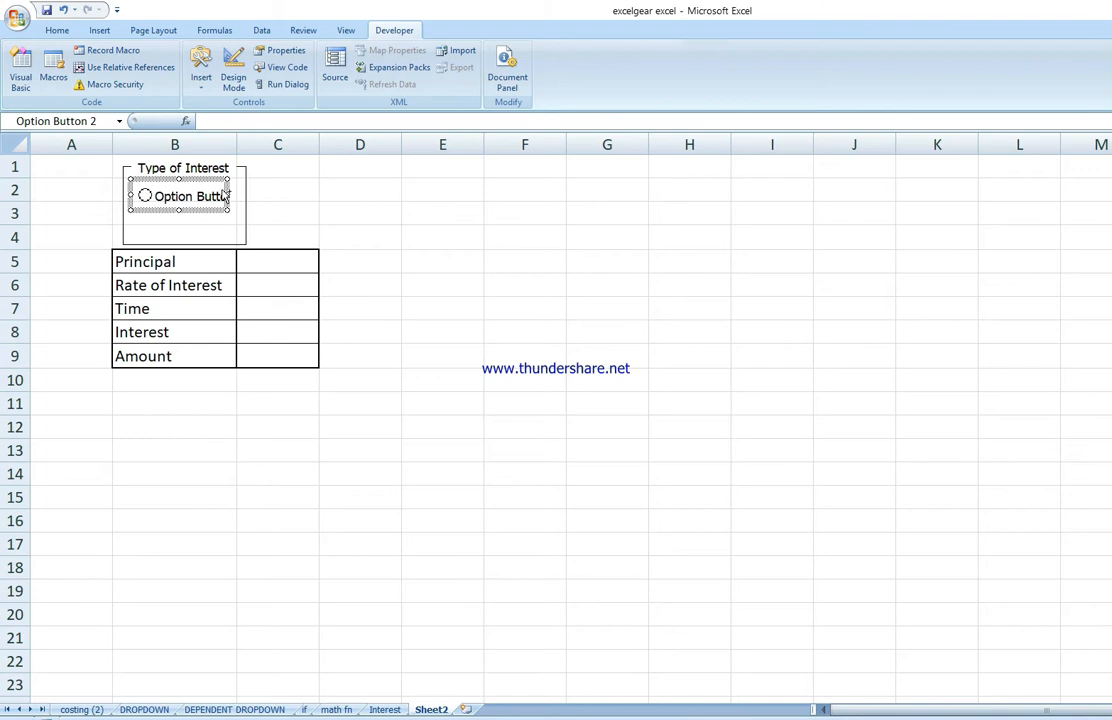
# Step: Duplicate the option button and place the copy below the first inside the group box
pyautogui.hotkey('ctrl', 'd')
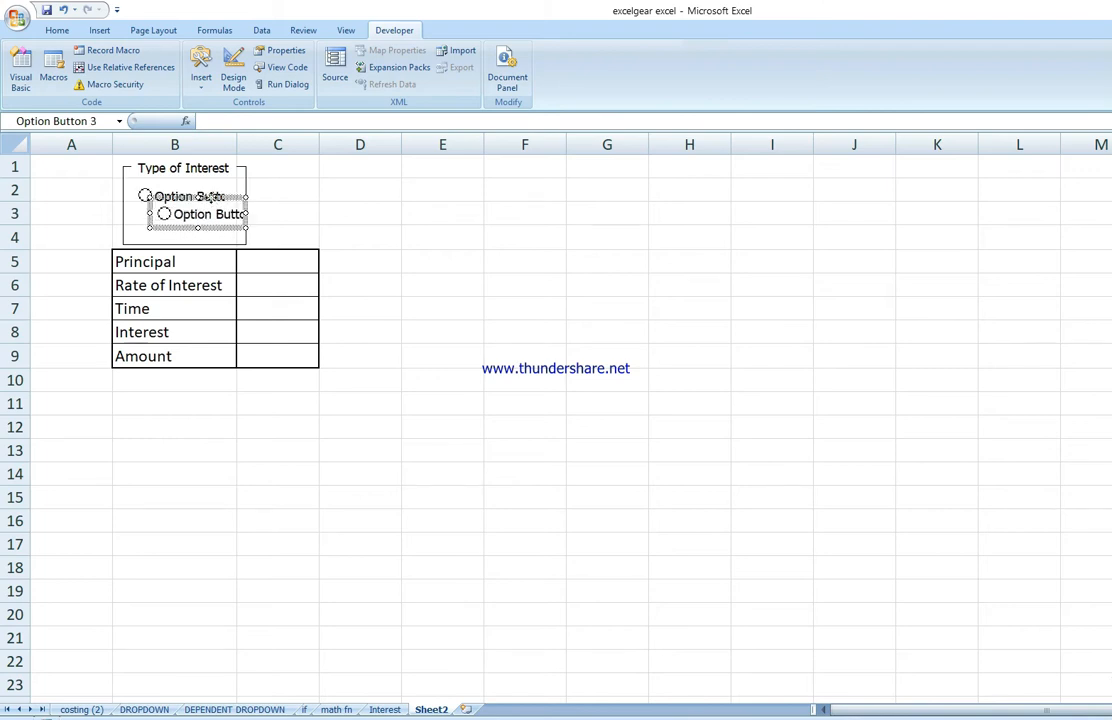
pyautogui.moveTo(207, 197)
pyautogui.mouseDown()
pyautogui.moveTo(191, 212)
pyautogui.moveTo(213, 203)
pyautogui.mouseUp()
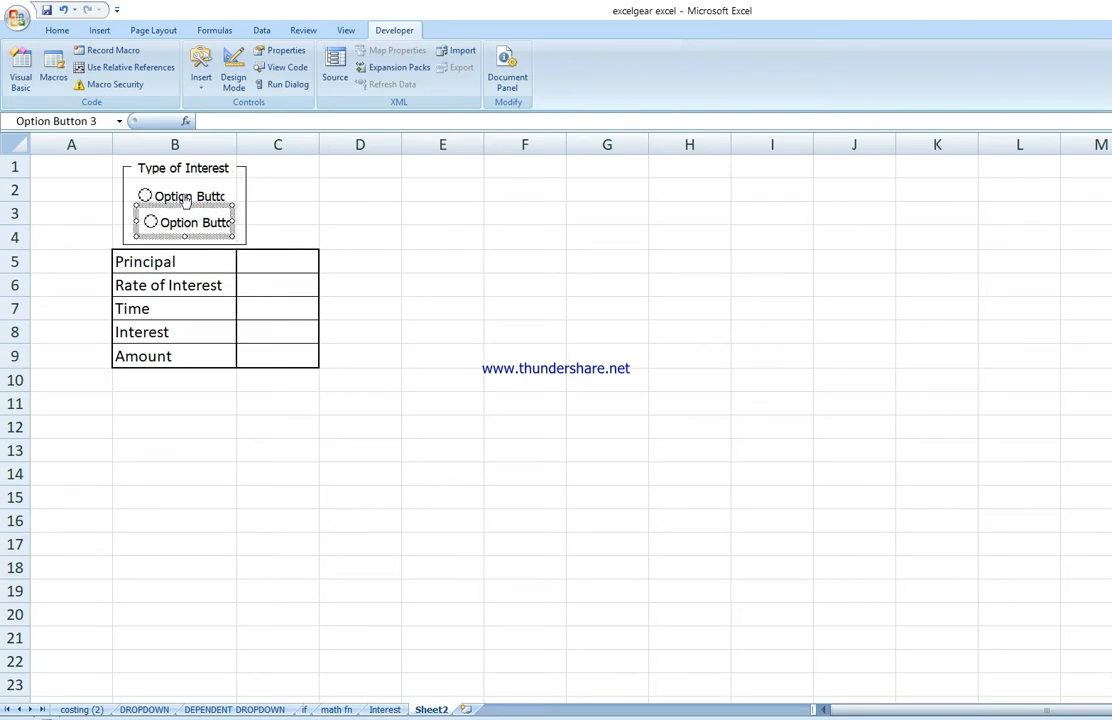
pyautogui.click(185, 200)
pyautogui.moveTo(180, 212)
pyautogui.mouseDown()
pyautogui.moveTo(285, 206)
pyautogui.moveTo(170, 210)
pyautogui.moveTo(179, 216)
pyautogui.mouseUp()
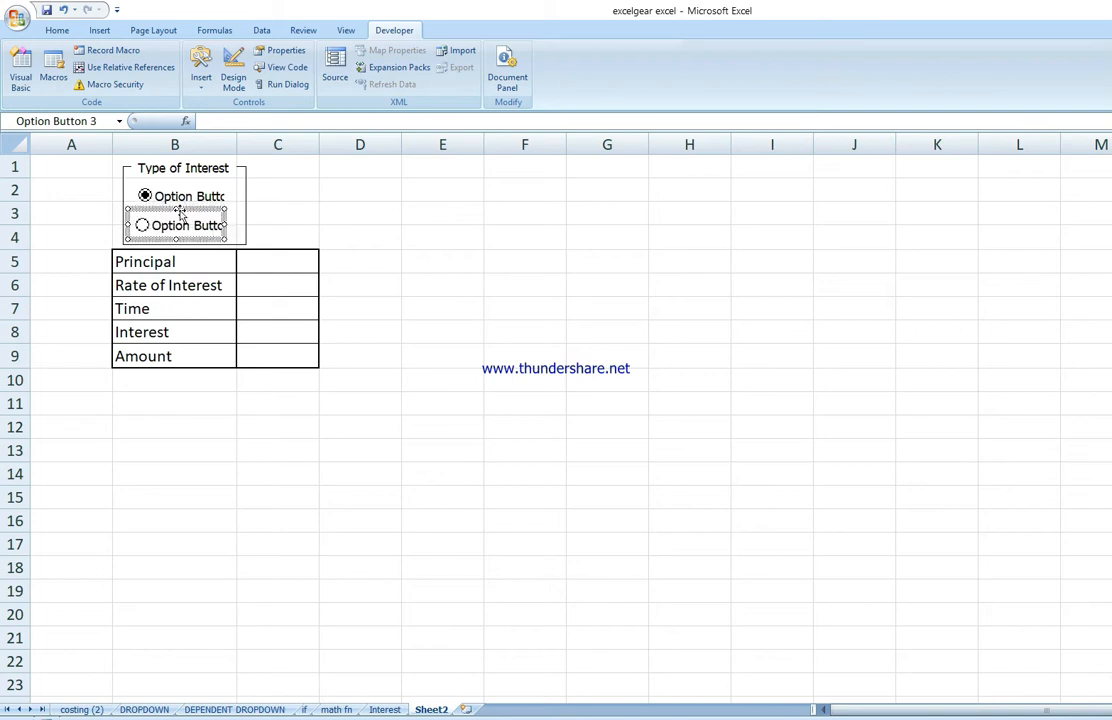
pyautogui.click(288, 191)
# Step: Switch between the two option buttons to test their selection
pyautogui.click(171, 228)
pyautogui.click(171, 200)
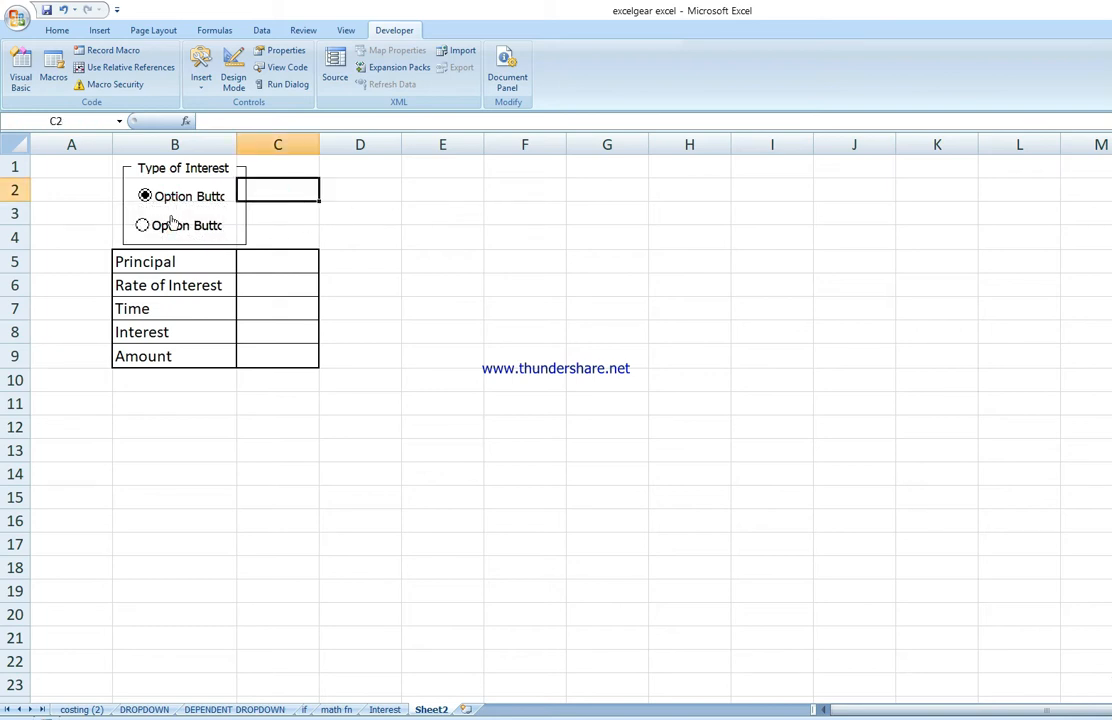
pyautogui.click(171, 226)
pyautogui.click(172, 201)
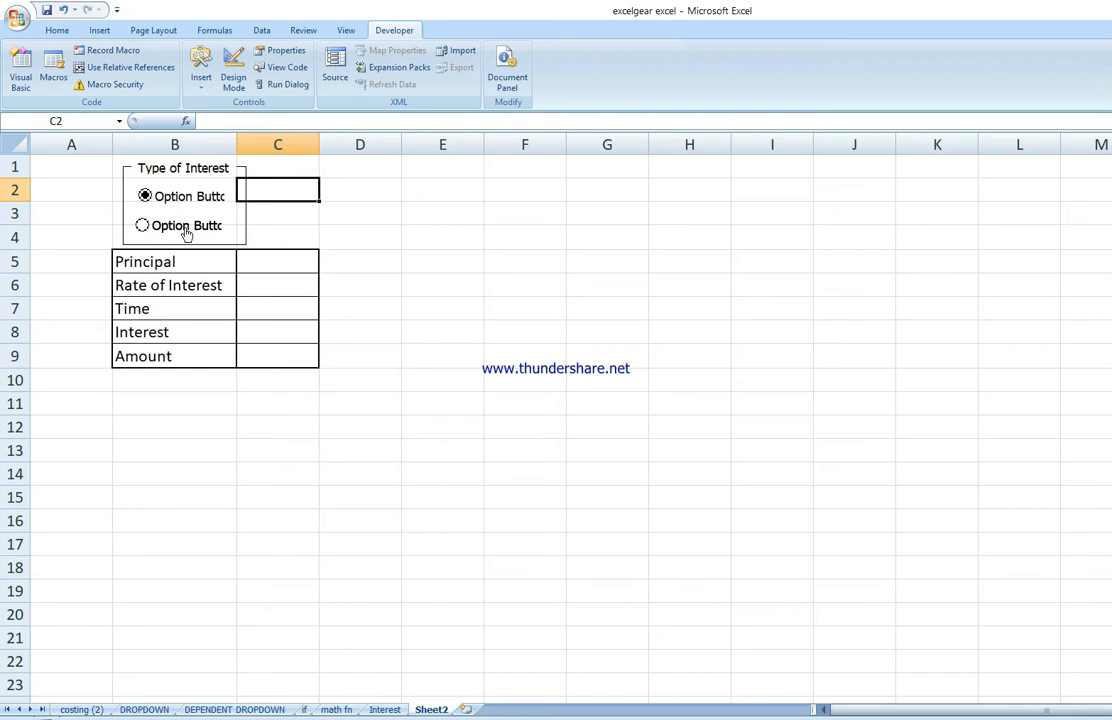
pyautogui.click(330, 212)
# Step: Move the second option button partly out of the group box, then undo the move
pyautogui.rightClick(180, 225)
pyautogui.click(362, 199)
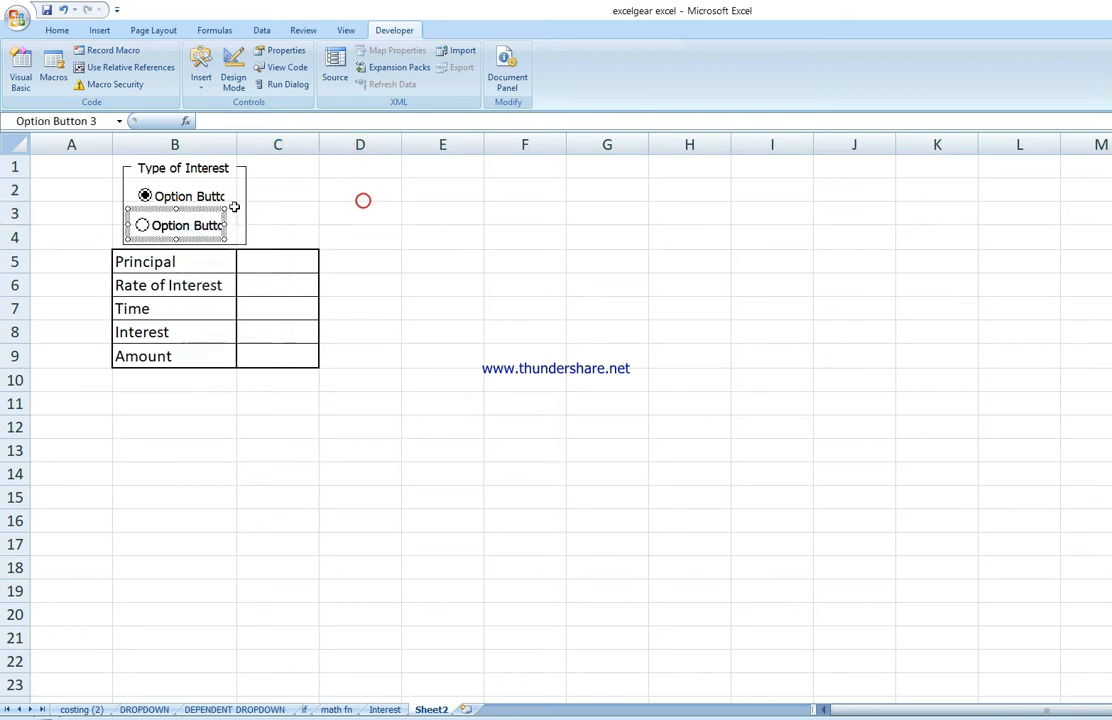
pyautogui.moveTo(208, 211); pyautogui.dragTo(266, 203)
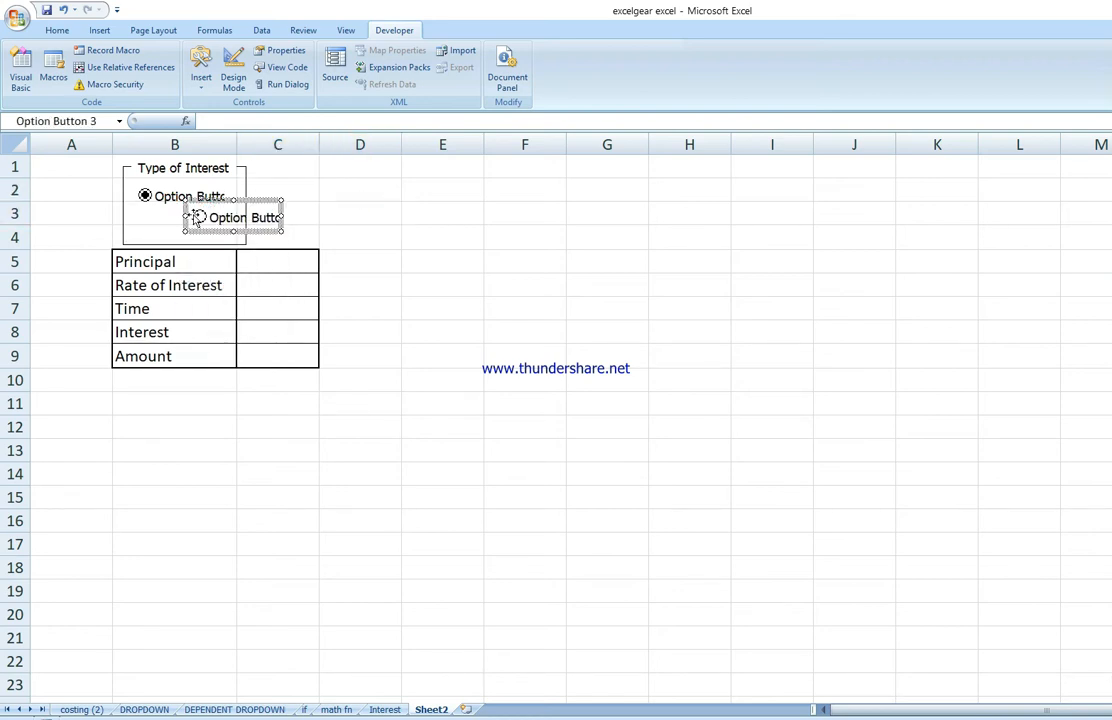
pyautogui.click(487, 208)
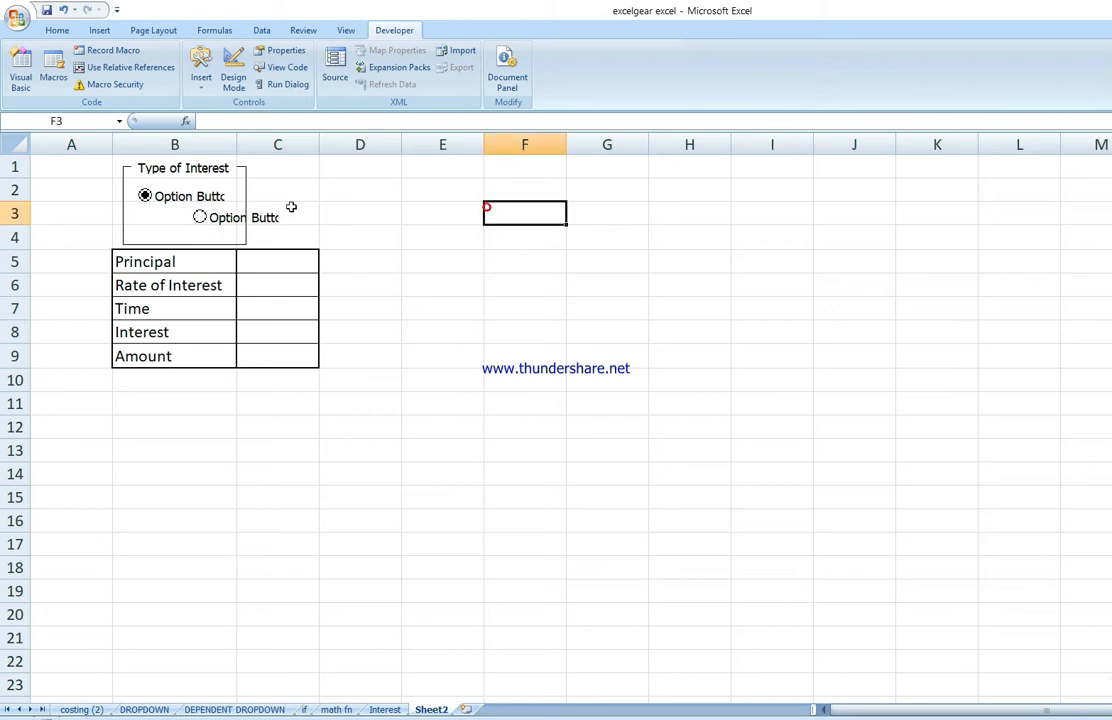
pyautogui.click(202, 217)
pyautogui.rightClick(256, 220)
pyautogui.click(473, 209)
pyautogui.hotkey('ctrl', 'z')
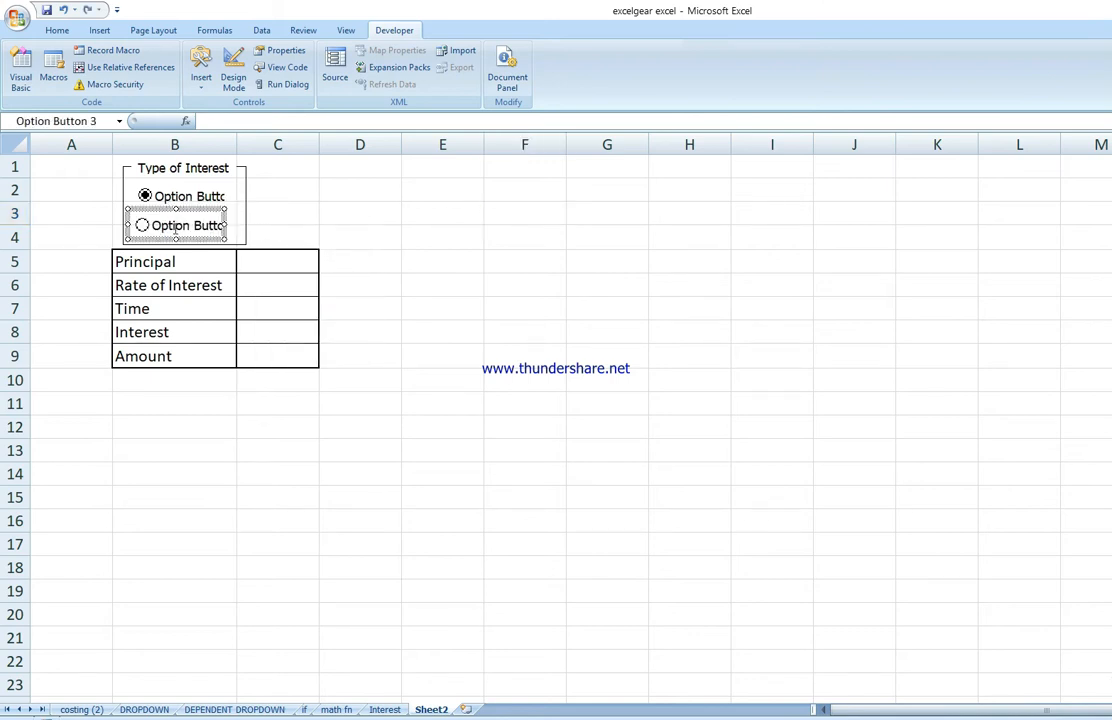
# Step: Relabel the first option button in the group box as S.I
pyautogui.click(457, 215)
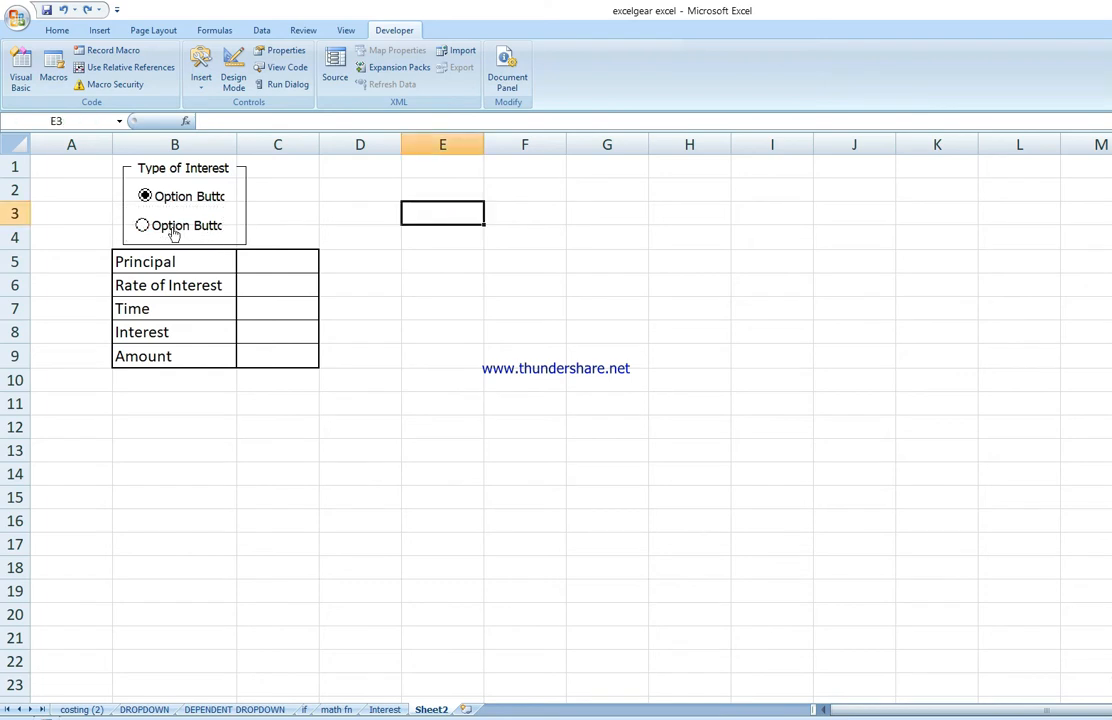
pyautogui.click(142, 225)
pyautogui.rightClick(210, 202)
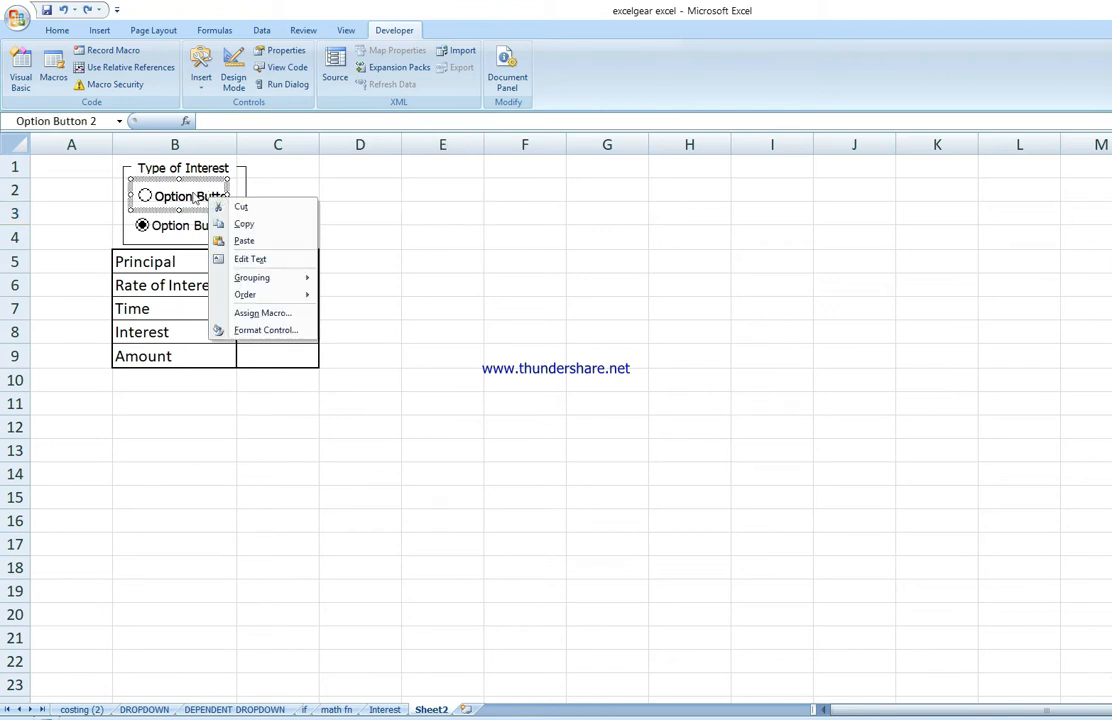
pyautogui.click(260, 262)
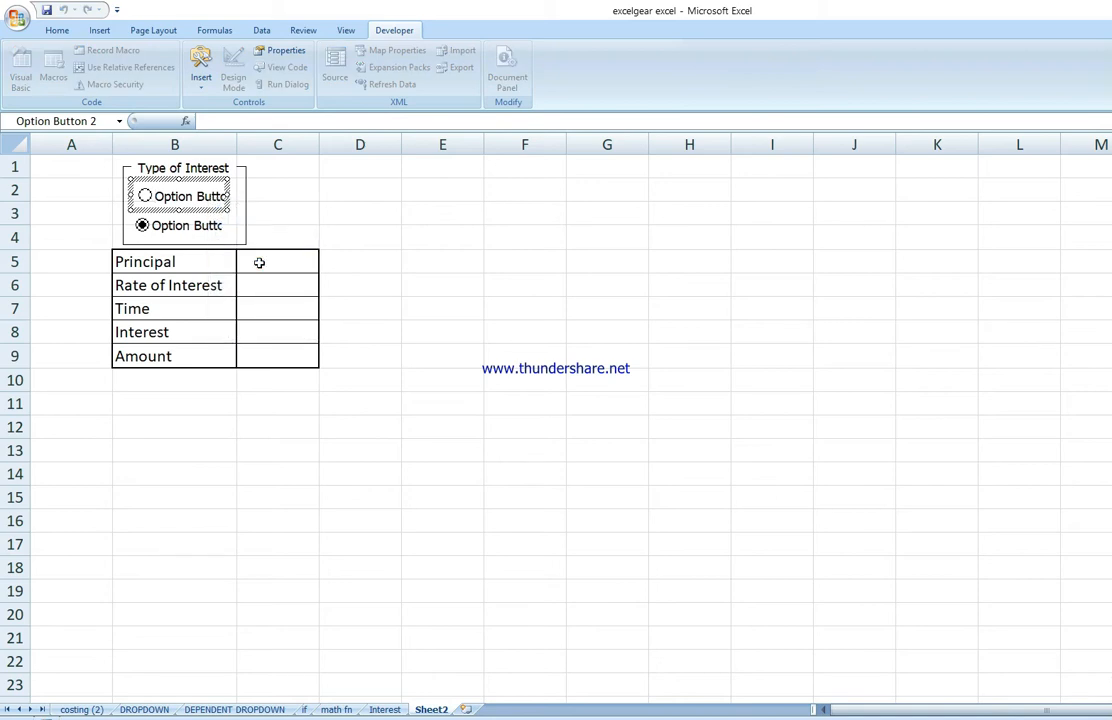
pyautogui.press('Delete')
pyautogui.press('Delete')
pyautogui.press('Delete')
pyautogui.press('Delete')
pyautogui.press('Delete')
pyautogui.press('Delete')
pyautogui.press('Delete')
pyautogui.press('Delete')
pyautogui.press('Delete')
pyautogui.press('Delete')
pyautogui.press('Delete')
pyautogui.press('Delete')
pyautogui.press('Delete')
pyautogui.press('Delete')
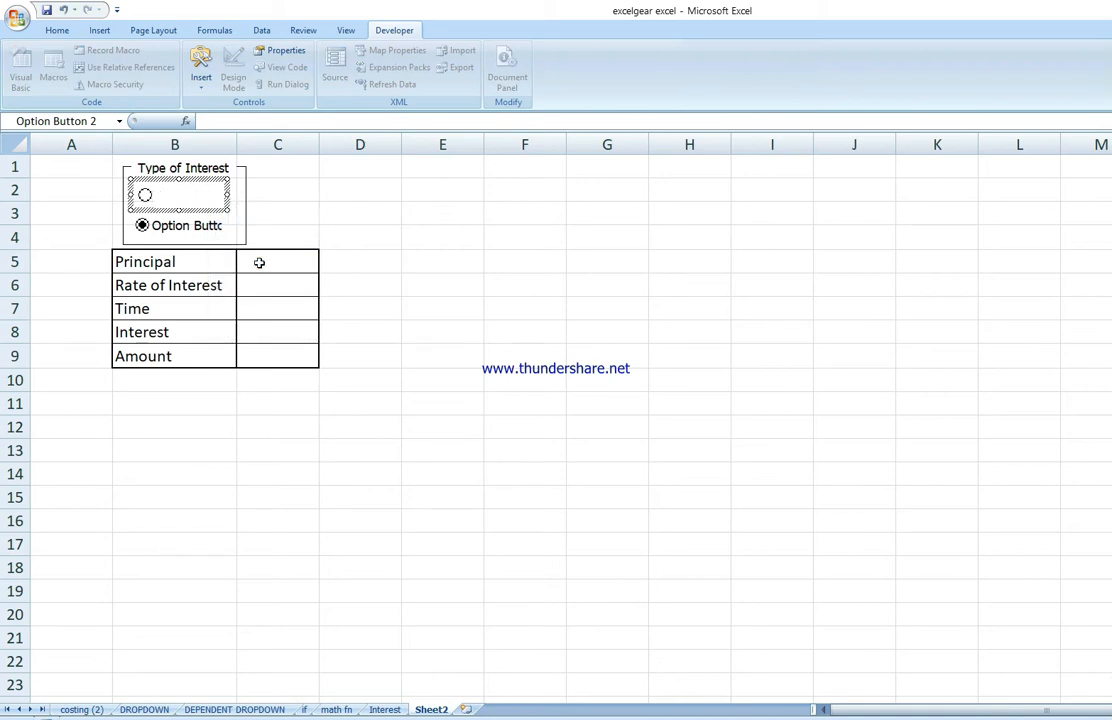
pyautogui.write('S.I')
# Step: Relabel the second option button as C.I and test by choosing the S.I option
pyautogui.rightClick(190, 229)
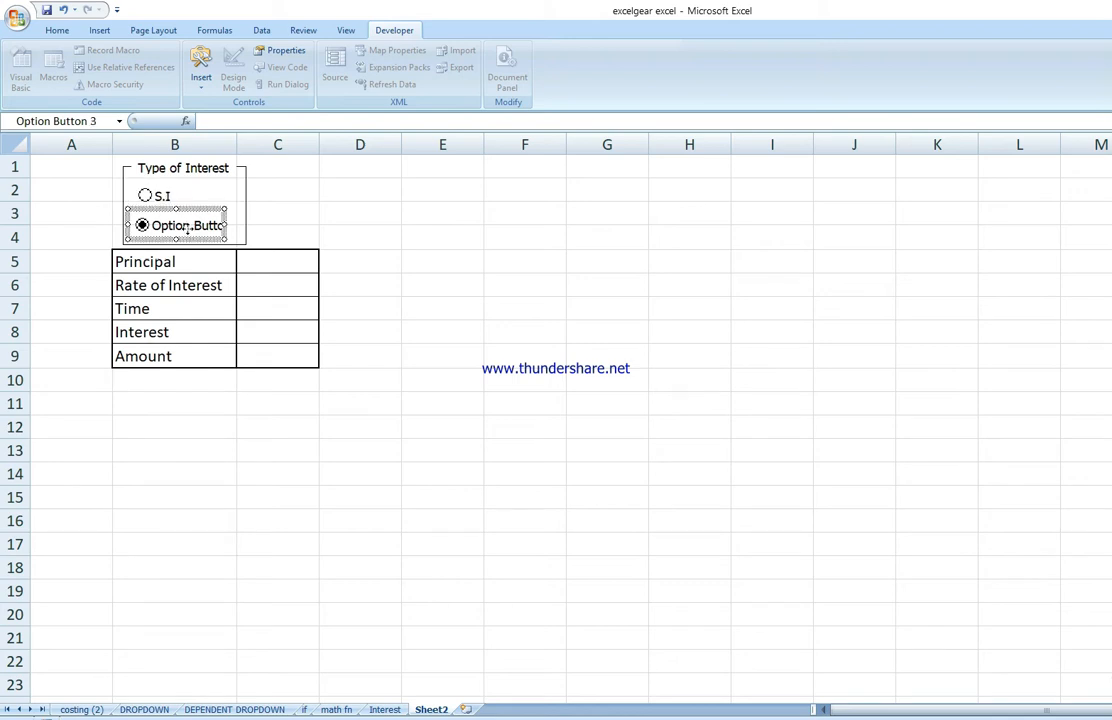
pyautogui.click(230, 291)
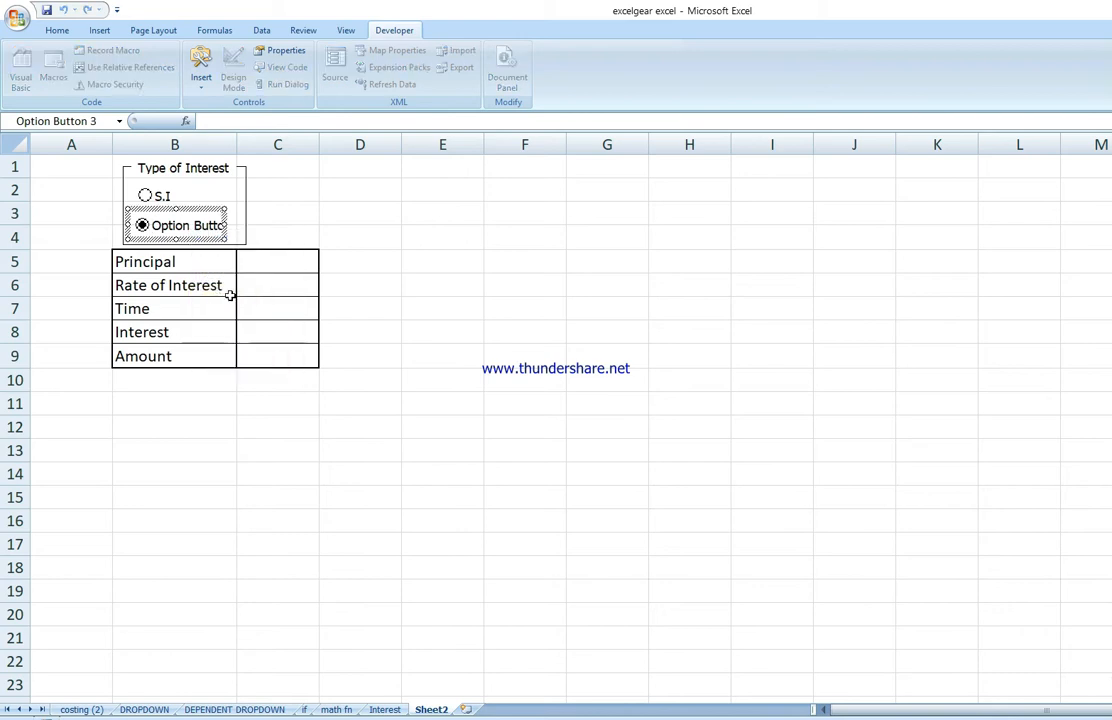
pyautogui.press('Delete')
pyautogui.press('Delete')
pyautogui.press('Delete')
pyautogui.press('Delete')
pyautogui.press('Delete')
pyautogui.press('Delete')
pyautogui.press('Delete')
pyautogui.press('Delete')
pyautogui.press('Delete')
pyautogui.press('Delete')
pyautogui.press('Delete')
pyautogui.press('Delete')
pyautogui.press('Delete')
pyautogui.press('Delete')
pyautogui.press('Delete')
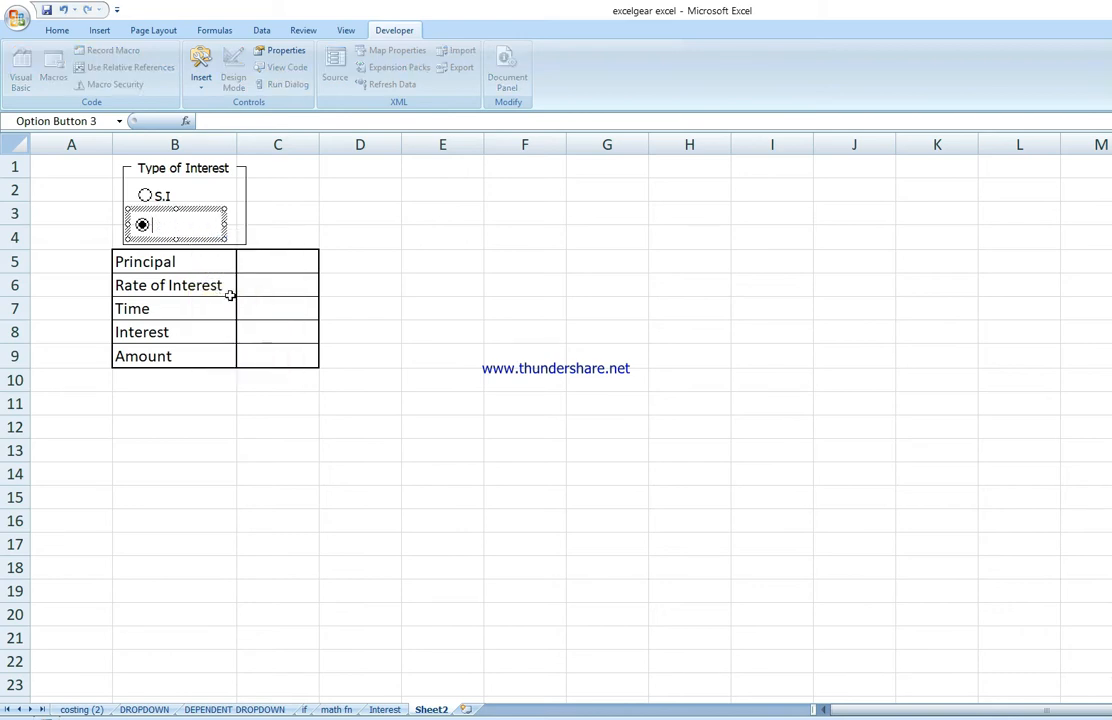
pyautogui.write('C.I')
pyautogui.click(372, 384)
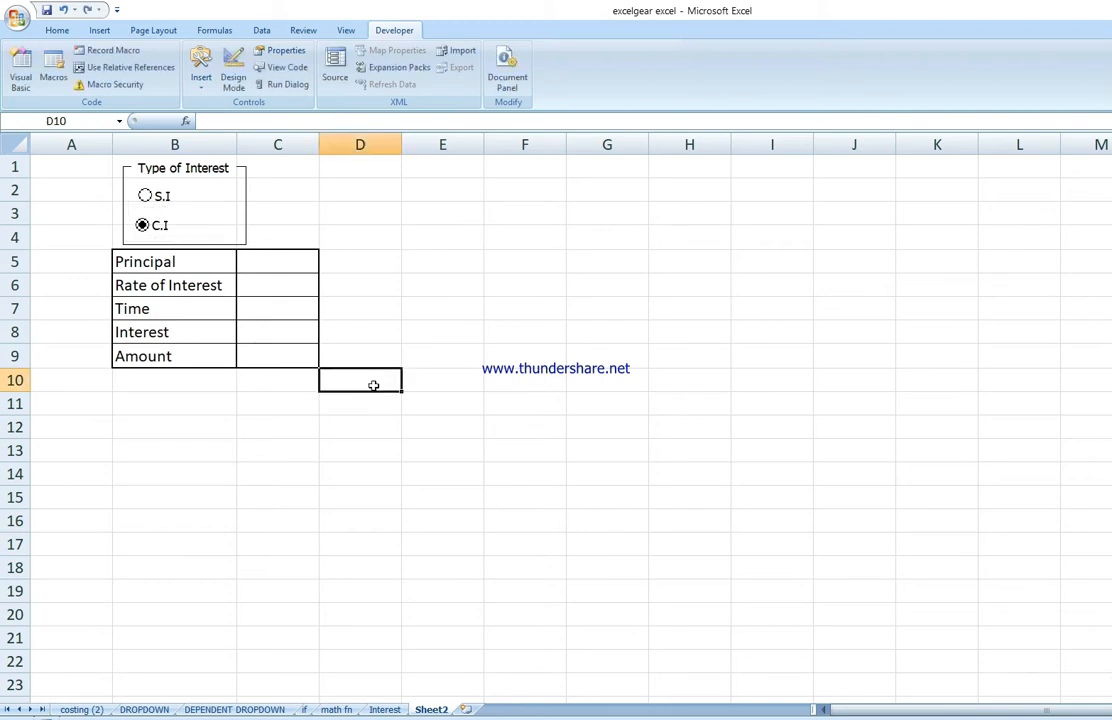
pyautogui.click(158, 199)
pyautogui.click(441, 316)
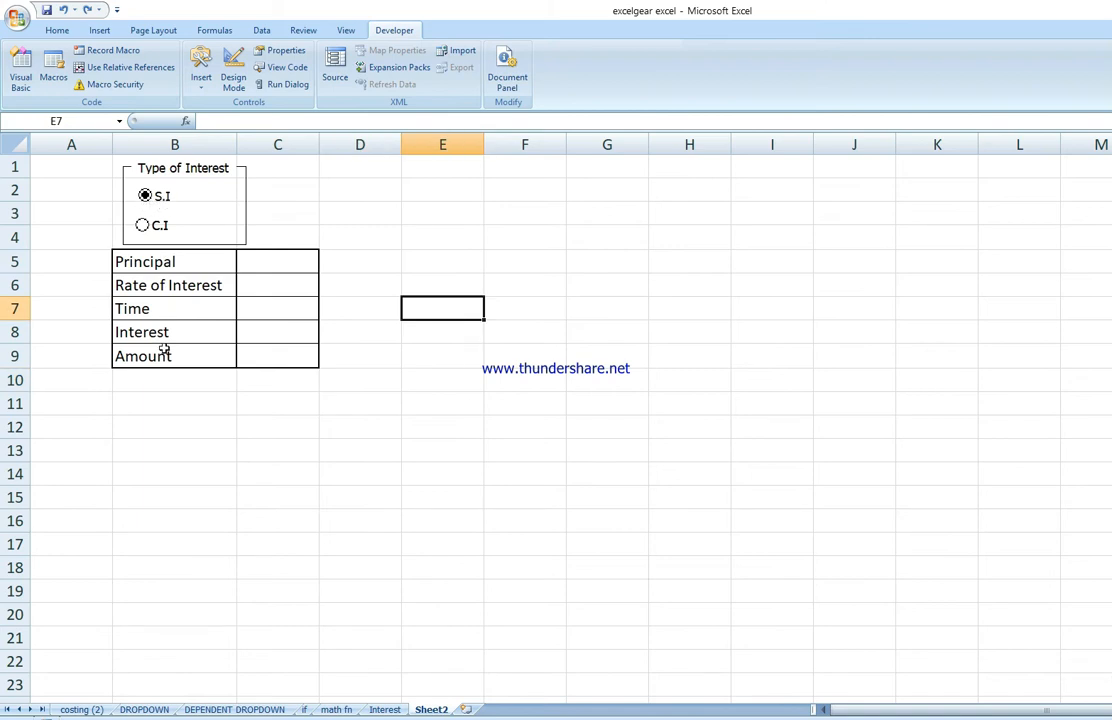
# Step: Apply all borders to the cell range B13:F14
pyautogui.moveTo(164, 451); pyautogui.dragTo(319, 469)
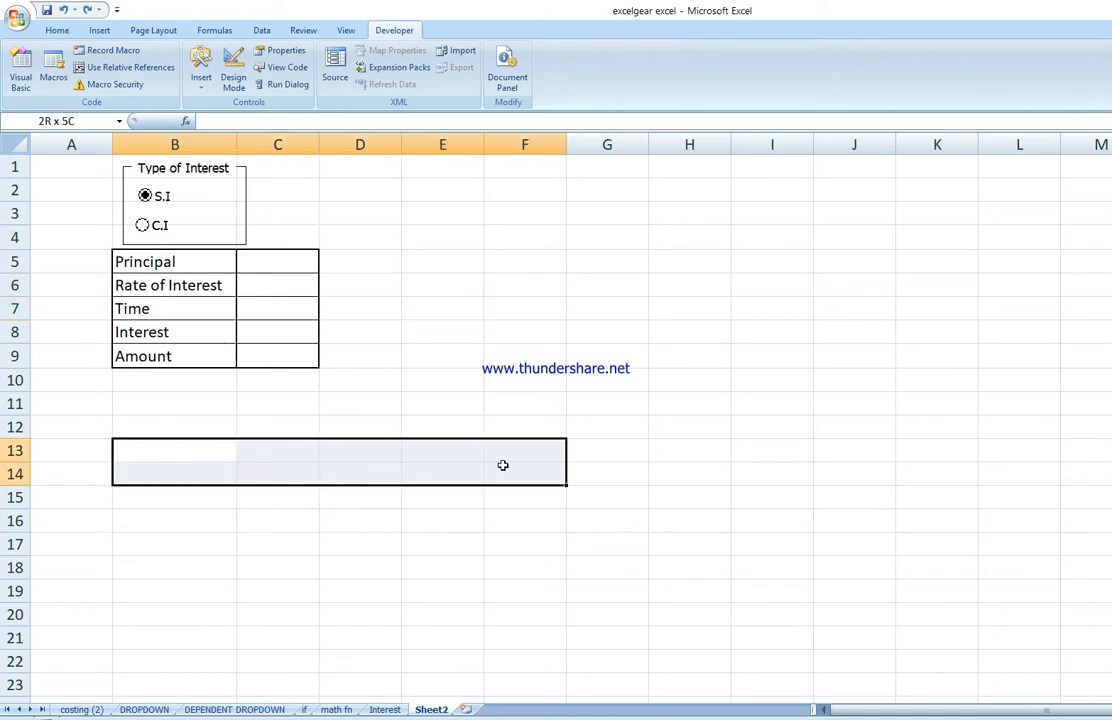
pyautogui.moveTo(503, 465); pyautogui.dragTo(503, 465)
pyautogui.click(57, 30)
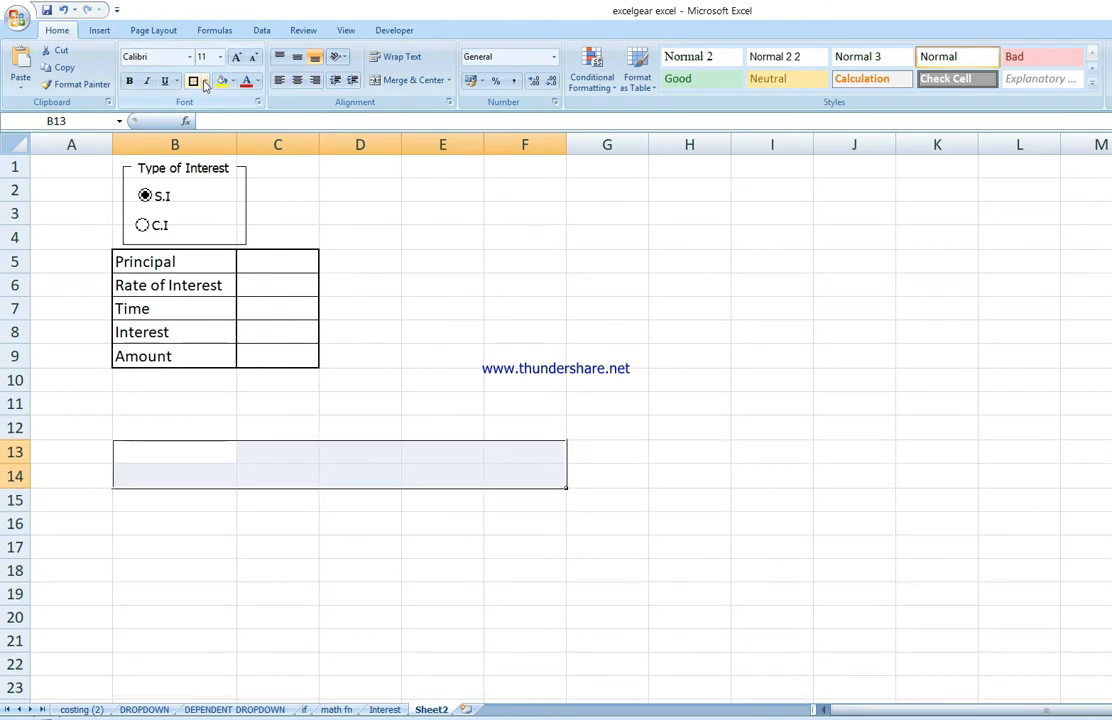
pyautogui.click(205, 81)
pyautogui.click(216, 203)
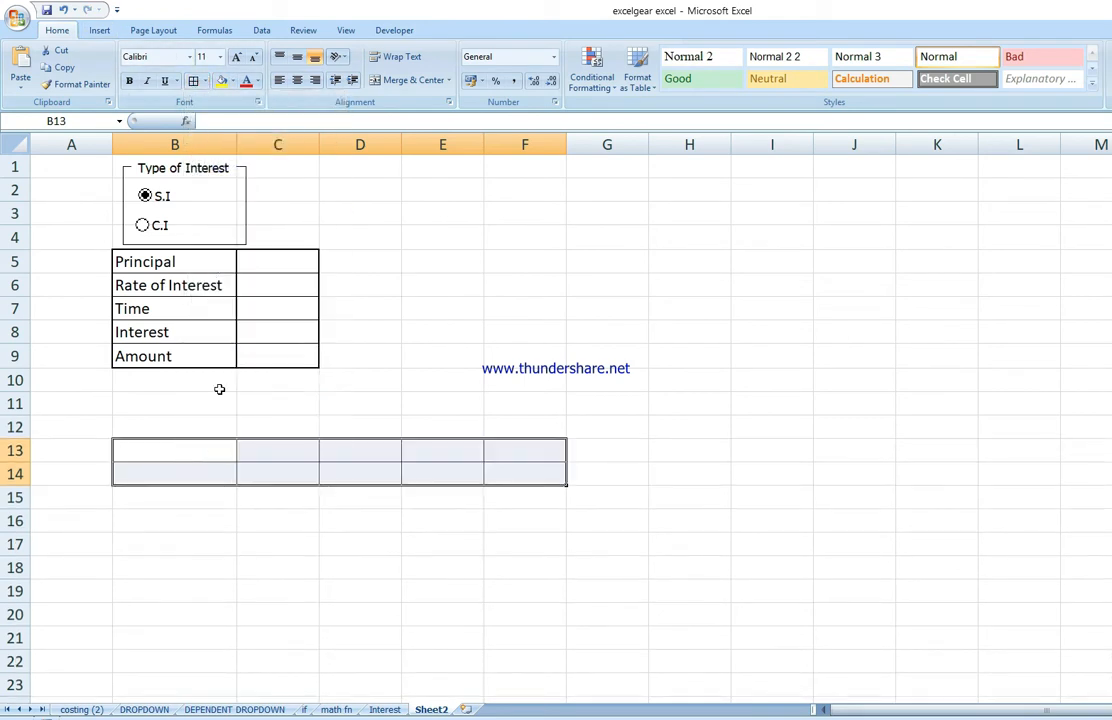
# Step: Enter the headings Type of Interest in B13 and Duration in C13
pyautogui.click(180, 452)
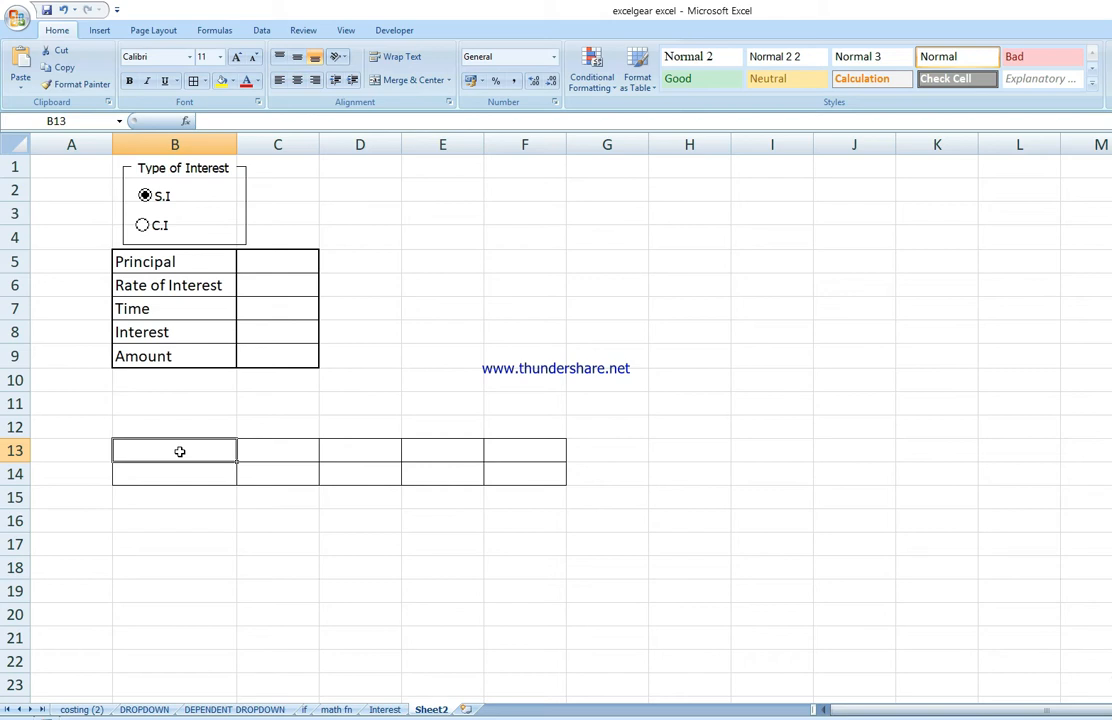
pyautogui.write('Type o')
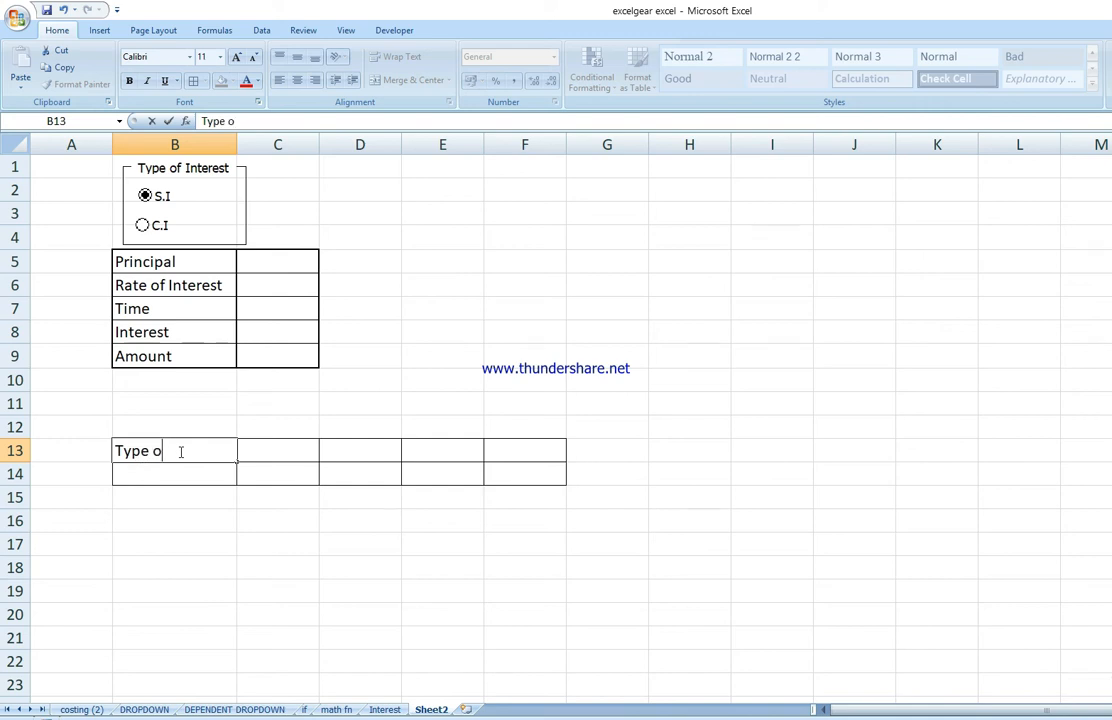
pyautogui.write('f Interest')
pyautogui.click(257, 447)
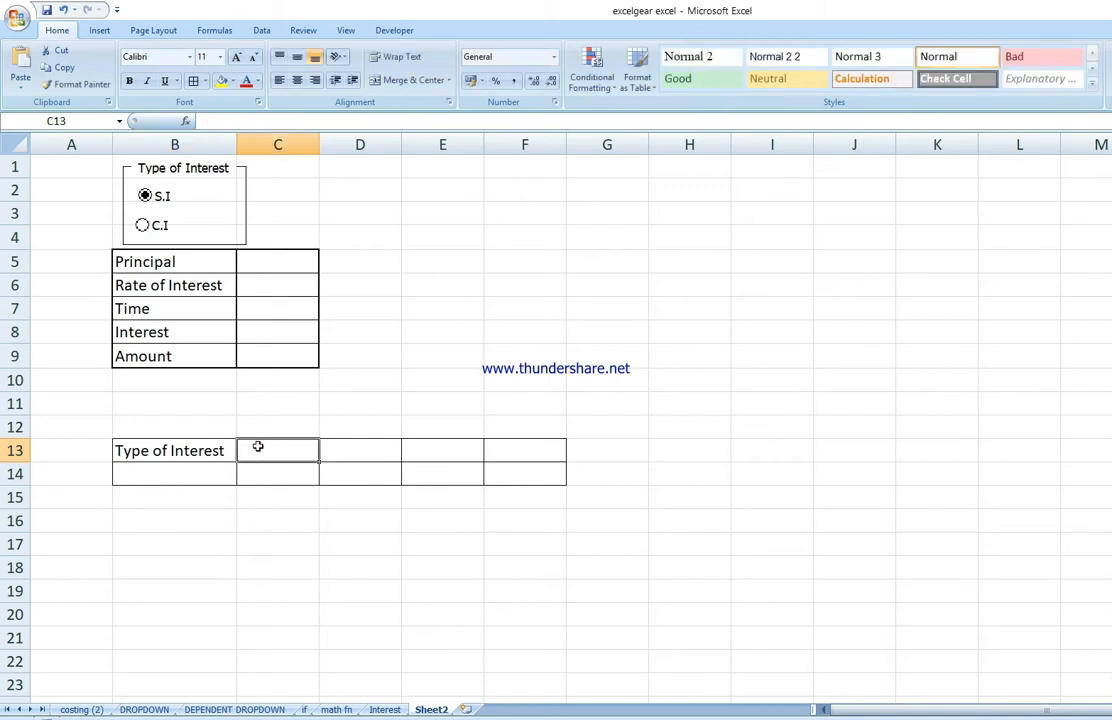
pyautogui.write('Durat')
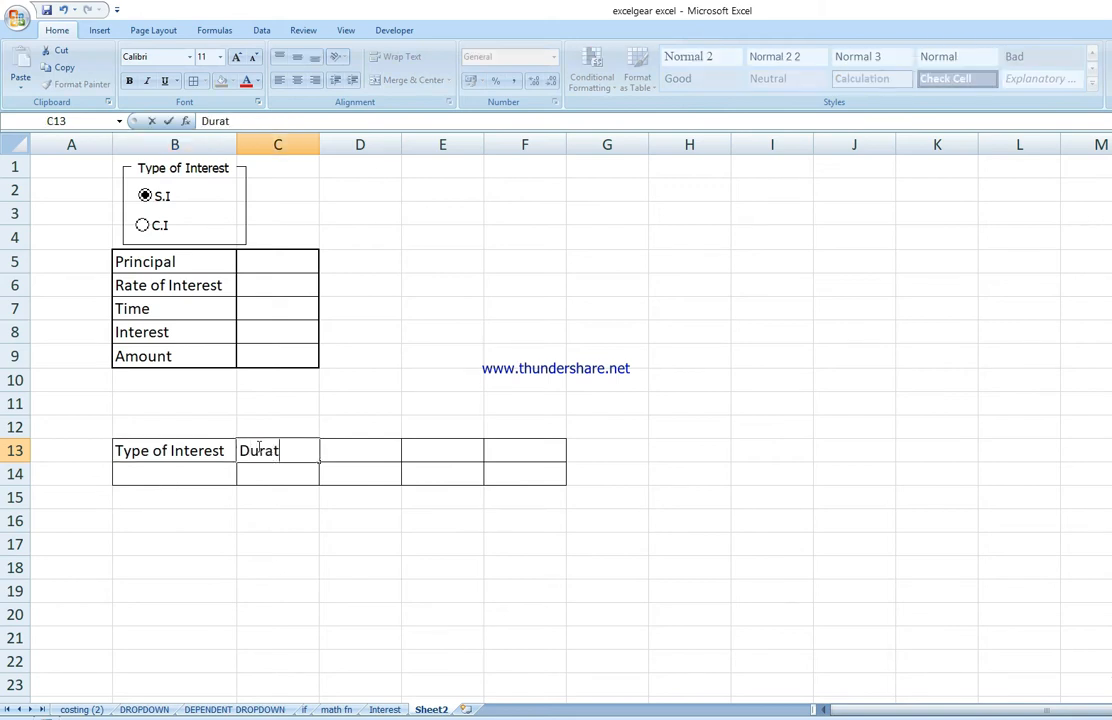
pyautogui.write('ion')
pyautogui.click(483, 591)
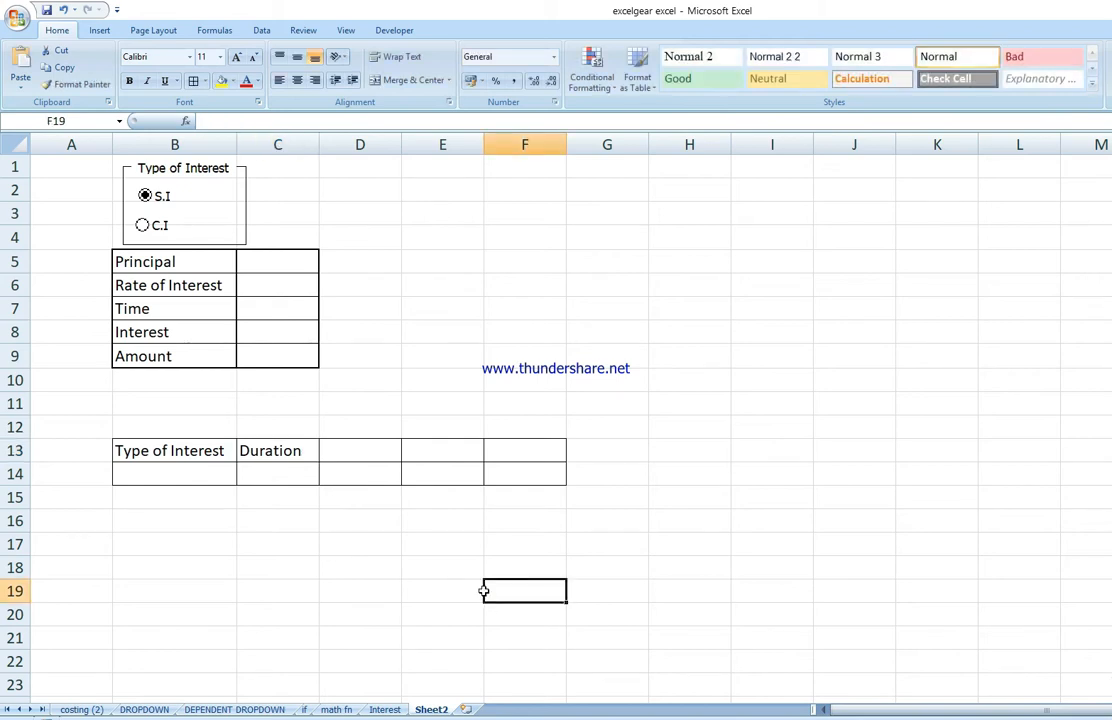
# Step: Link the S.I option button to cell B14 through Format Control, then test by choosing C.I
pyautogui.rightClick(162, 196)
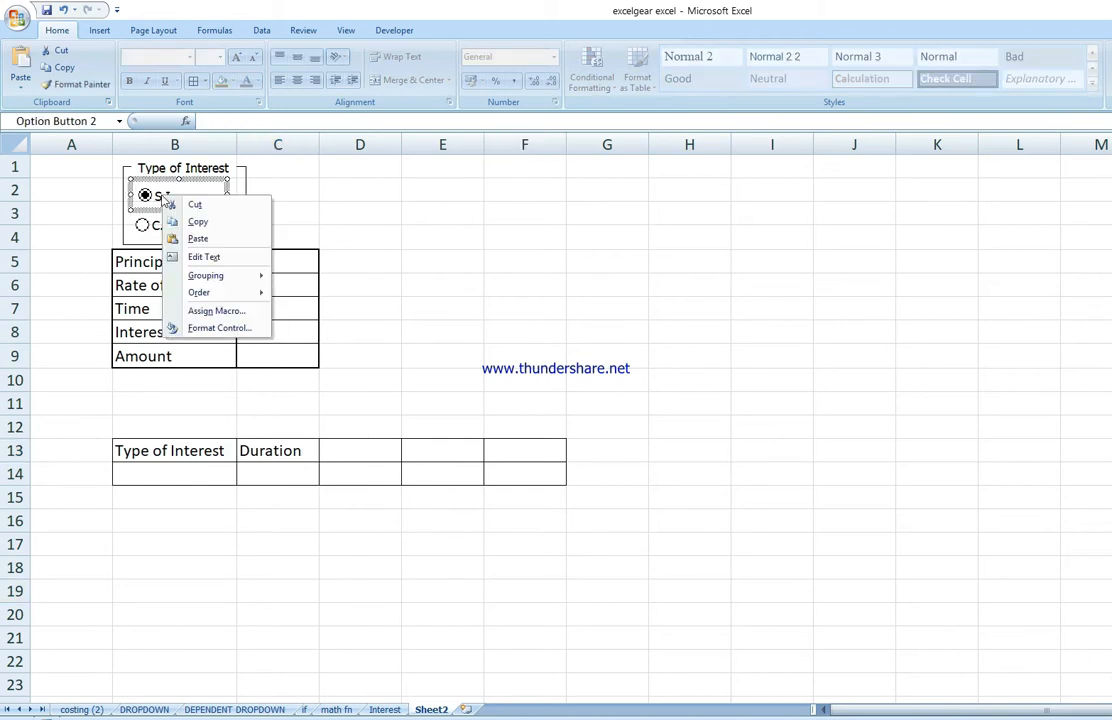
pyautogui.click(216, 327)
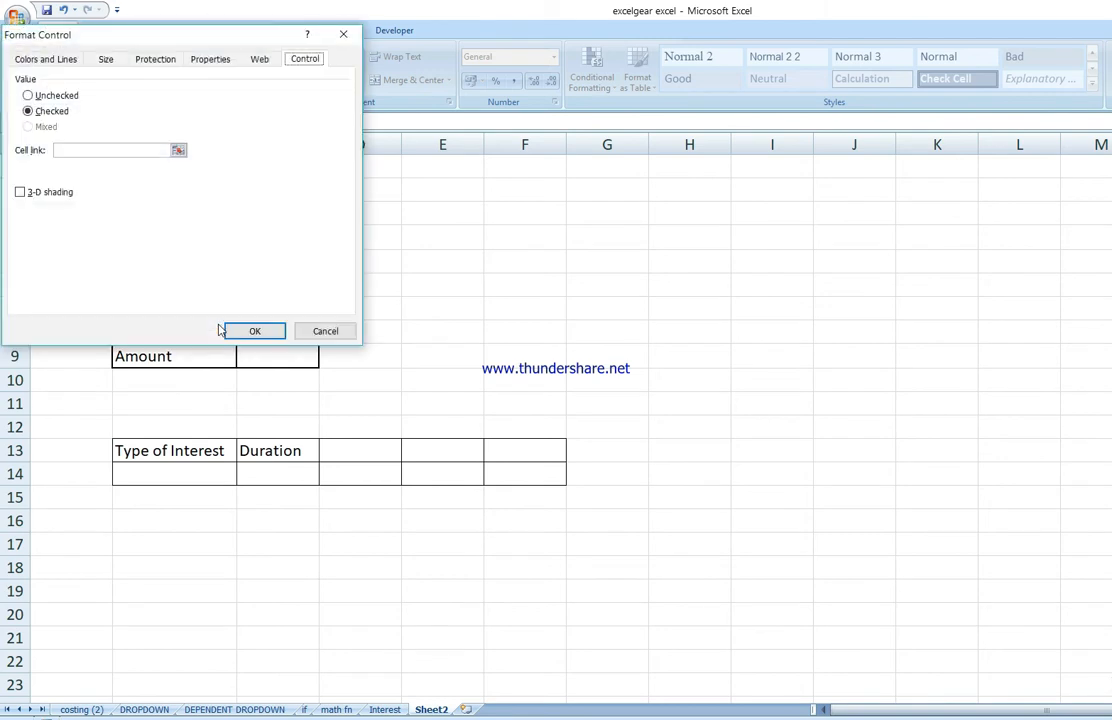
pyautogui.moveTo(89, 35); pyautogui.dragTo(415, 107)
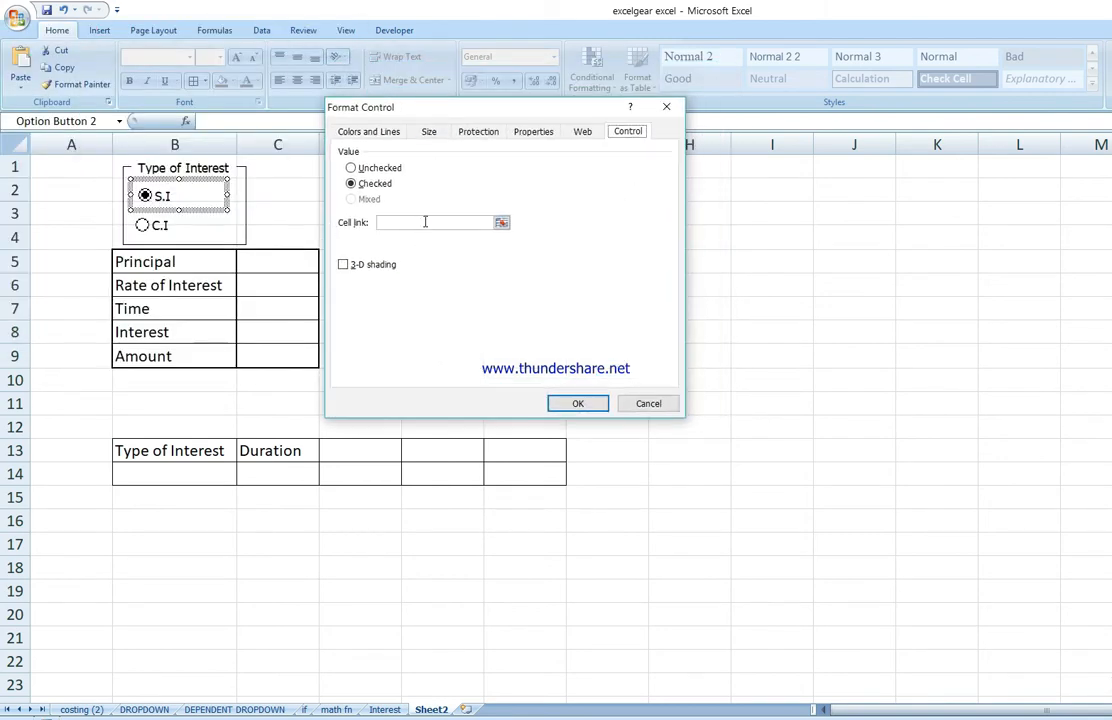
pyautogui.click(425, 222)
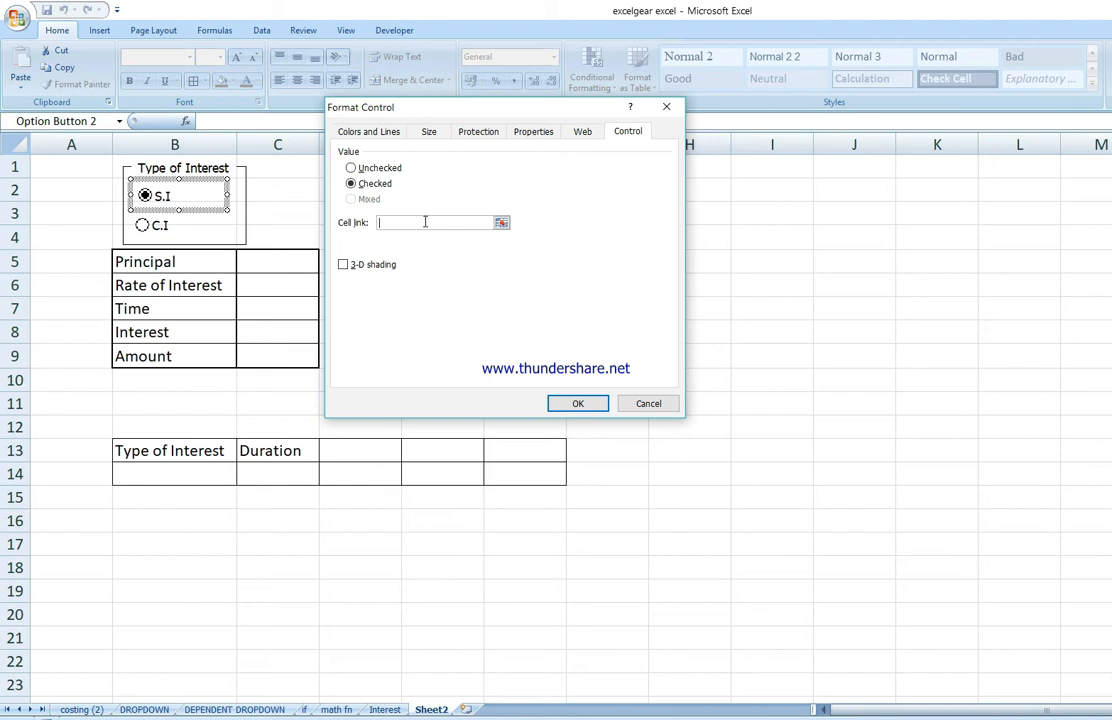
pyautogui.click(195, 472)
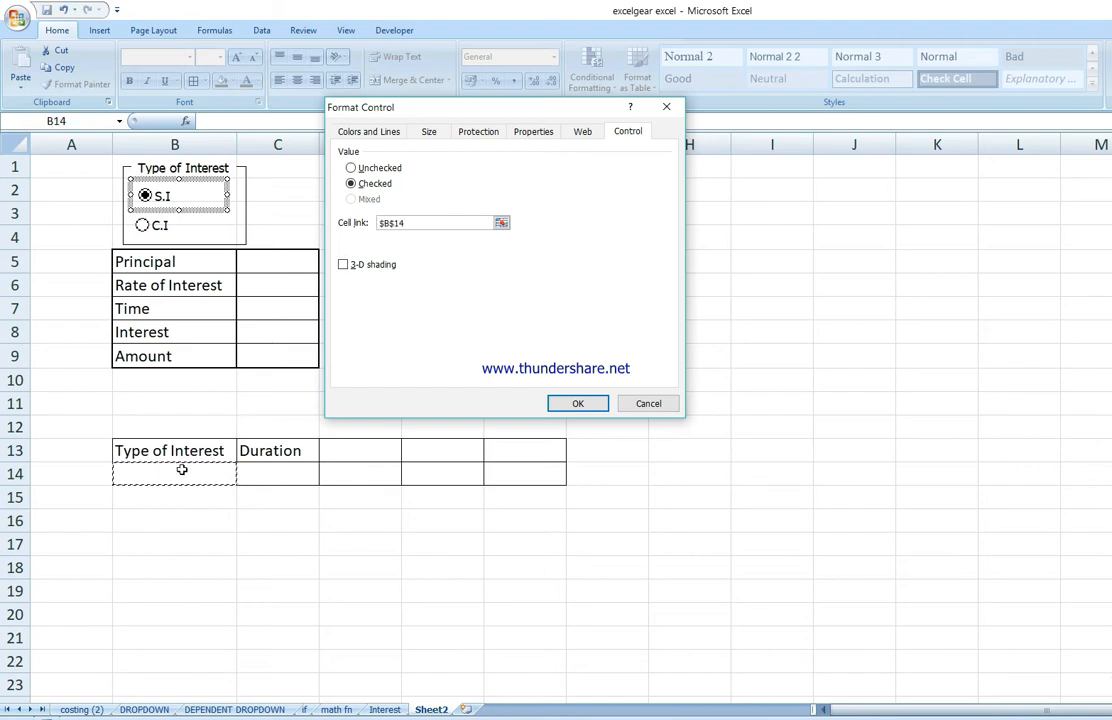
pyautogui.click(578, 403)
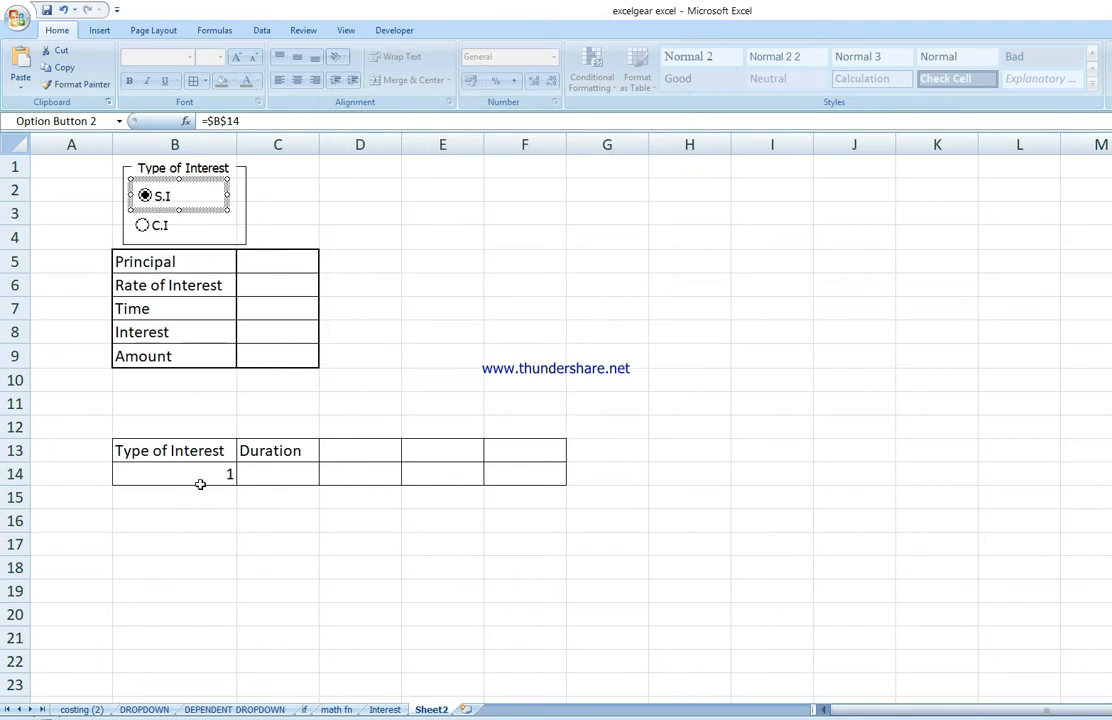
pyautogui.click(142, 227)
pyautogui.click(420, 256)
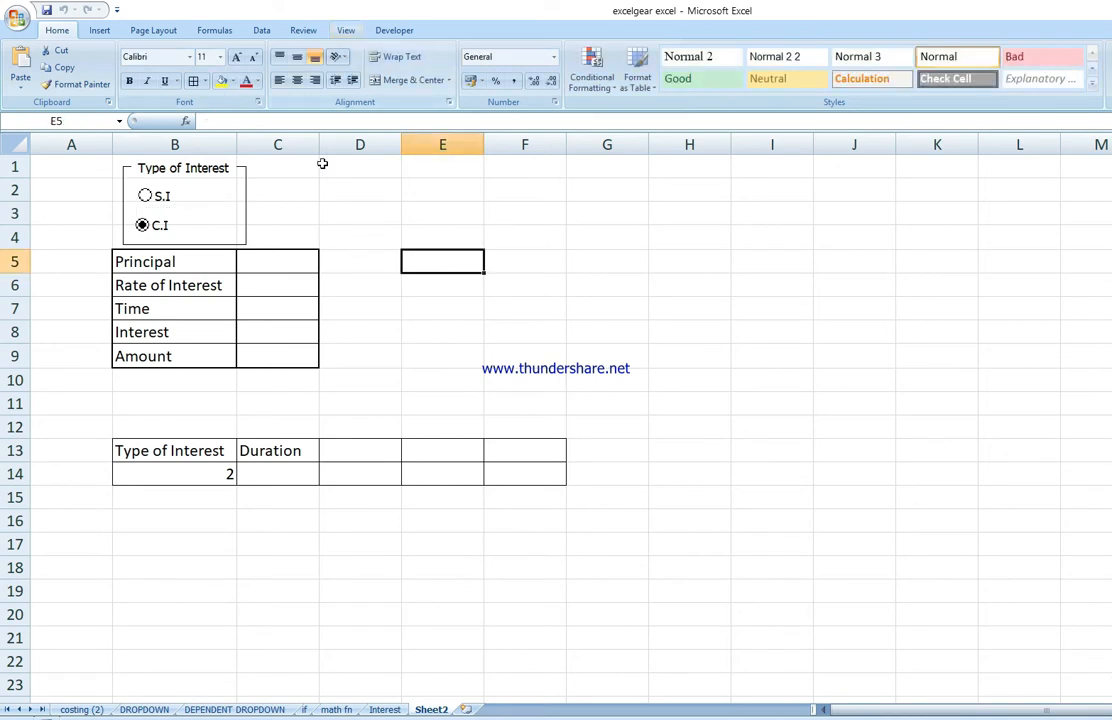
# Step: Draw a second group box to the right of the first, spanning rows 1 to 4, and label it Duration
pyautogui.click(393, 30)
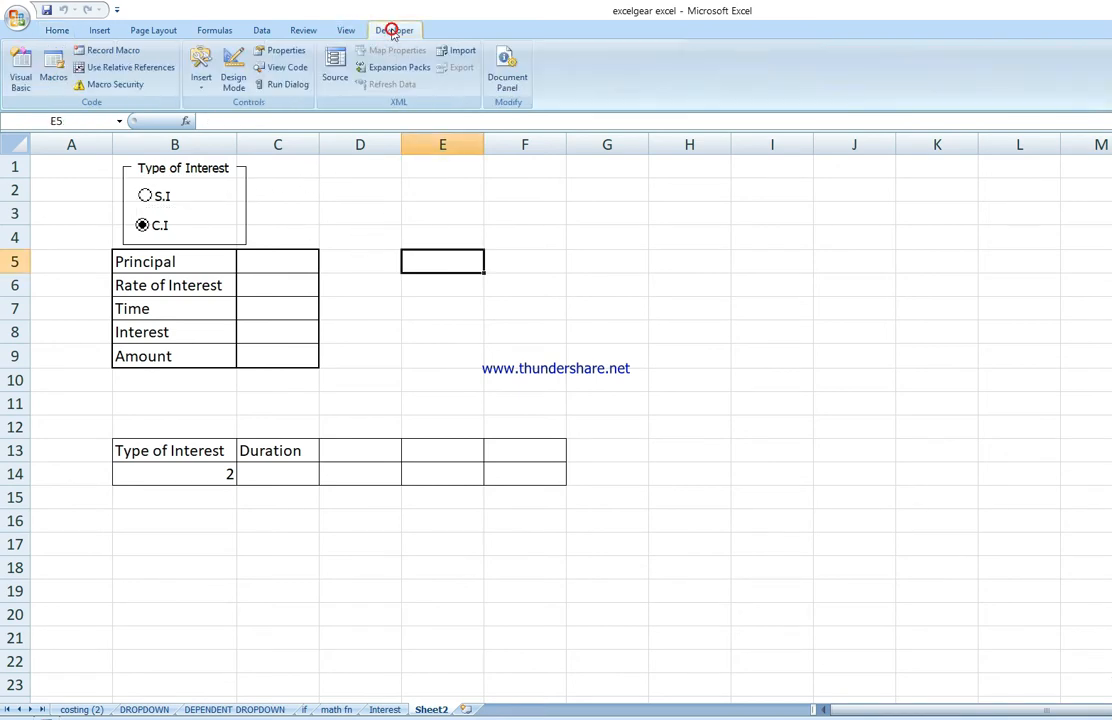
pyautogui.click(201, 66)
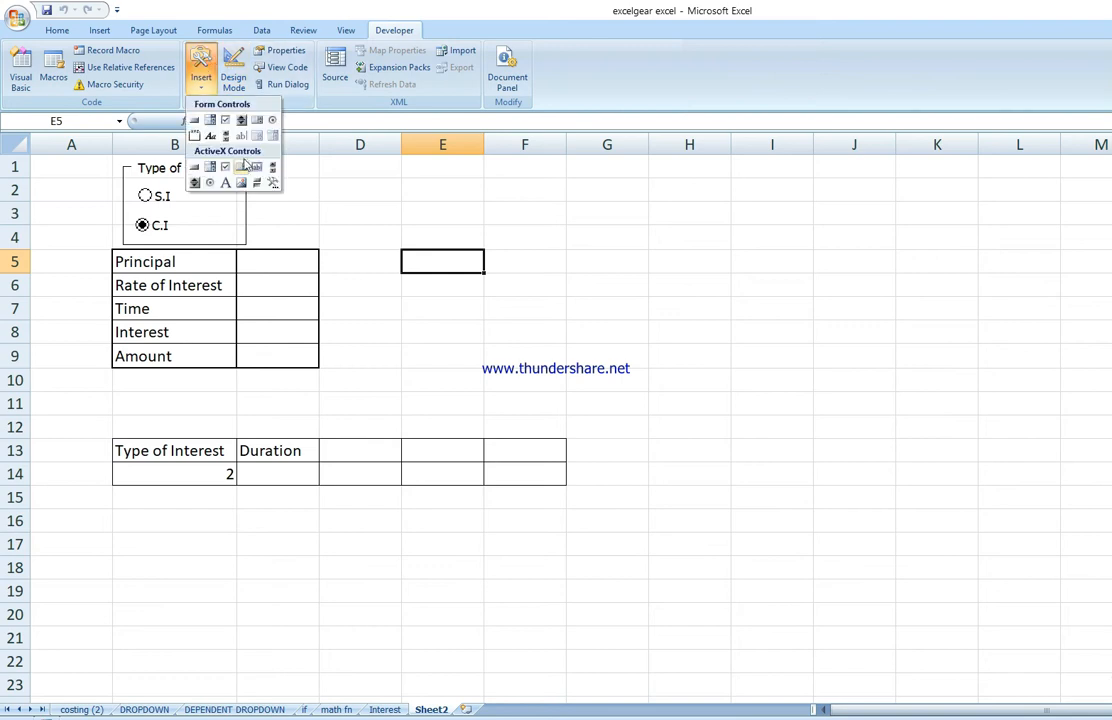
pyautogui.click(197, 137)
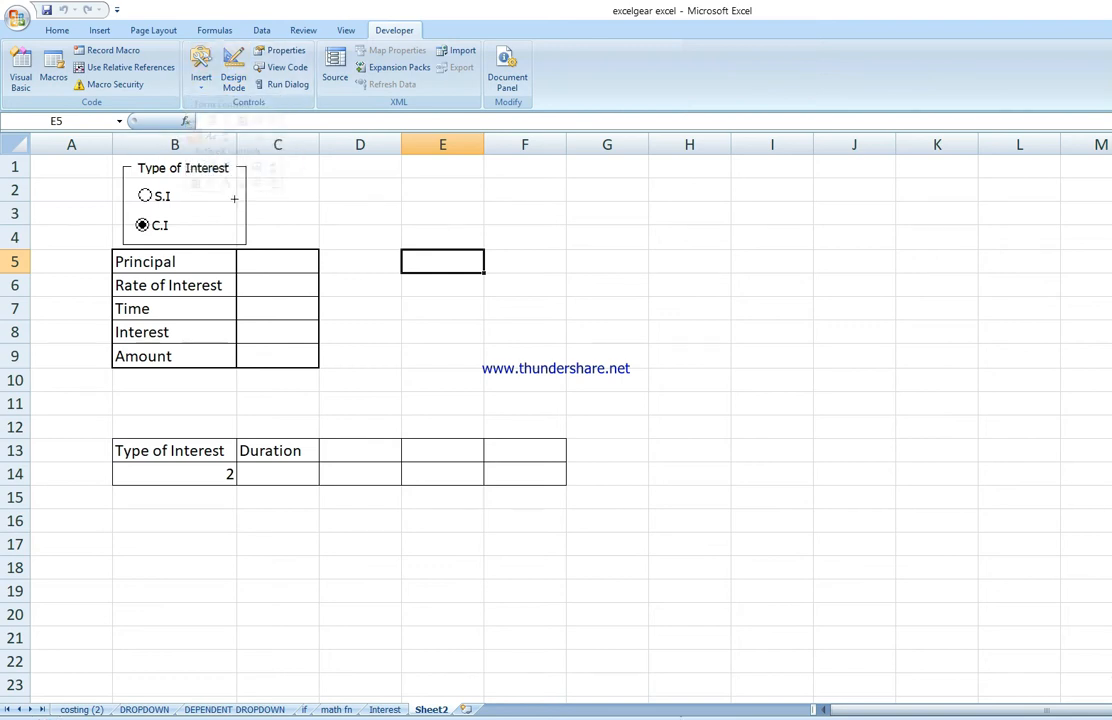
pyautogui.moveTo(273, 170)
pyautogui.mouseDown()
pyautogui.moveTo(297, 231)
pyautogui.moveTo(408, 245)
pyautogui.mouseUp()
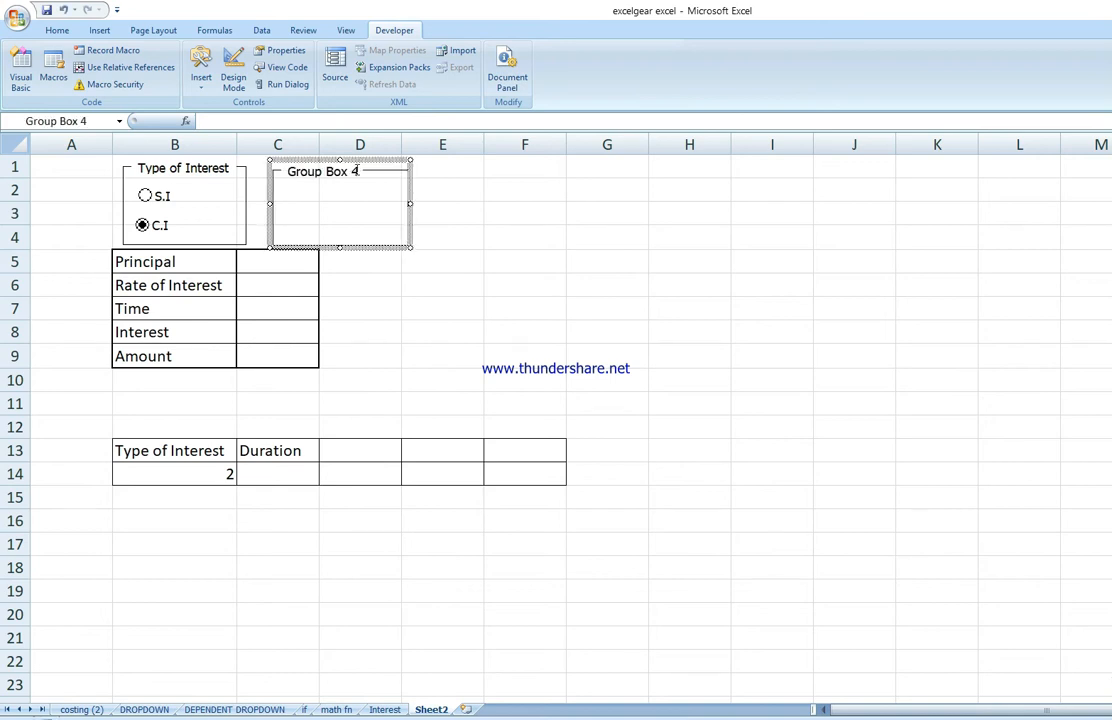
pyautogui.click(354, 172)
pyautogui.press('BackSpace')
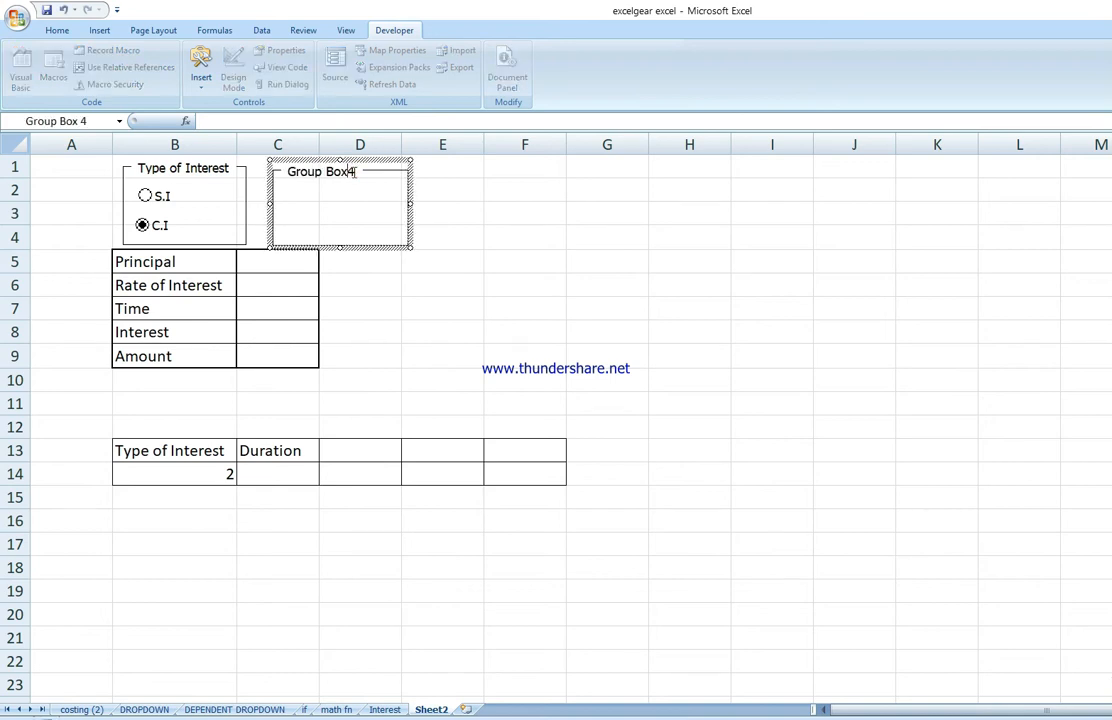
pyautogui.press('BackSpace')
pyautogui.press('BackSpace')
pyautogui.press('BackSpace')
pyautogui.write('Du')
pyautogui.click(486, 234)
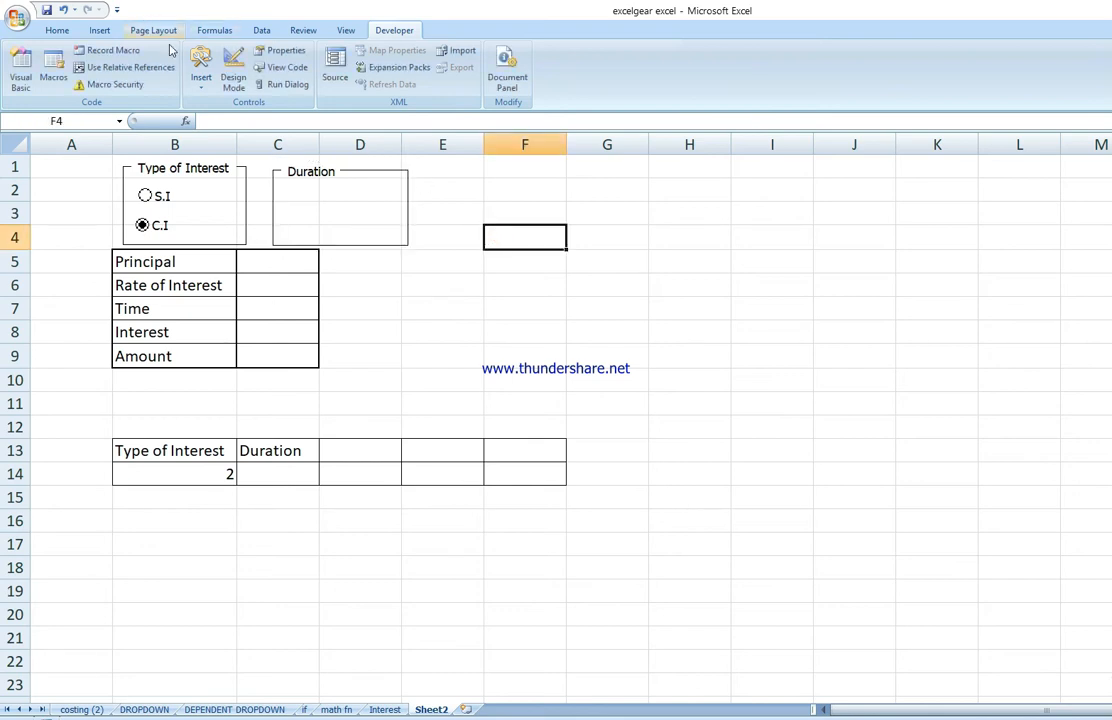
# Step: Draw an option button inside the Duration group box and label it Monthly
pyautogui.click(201, 78)
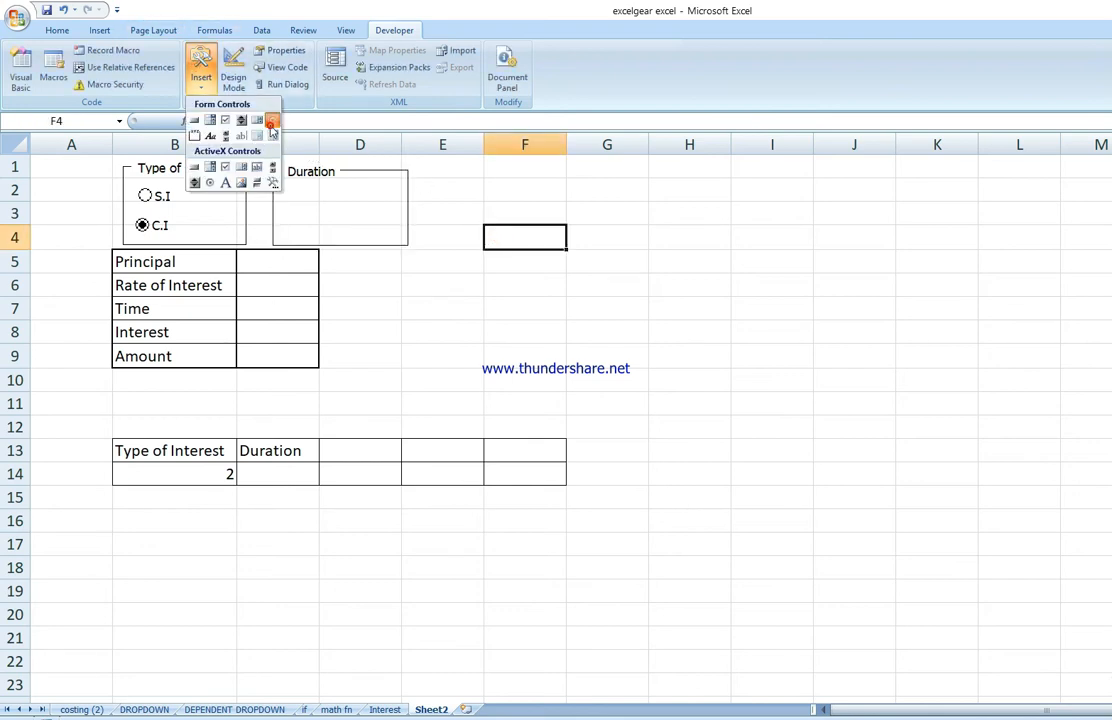
pyautogui.click(272, 120)
pyautogui.moveTo(293, 185); pyautogui.dragTo(372, 213)
pyautogui.click(355, 198)
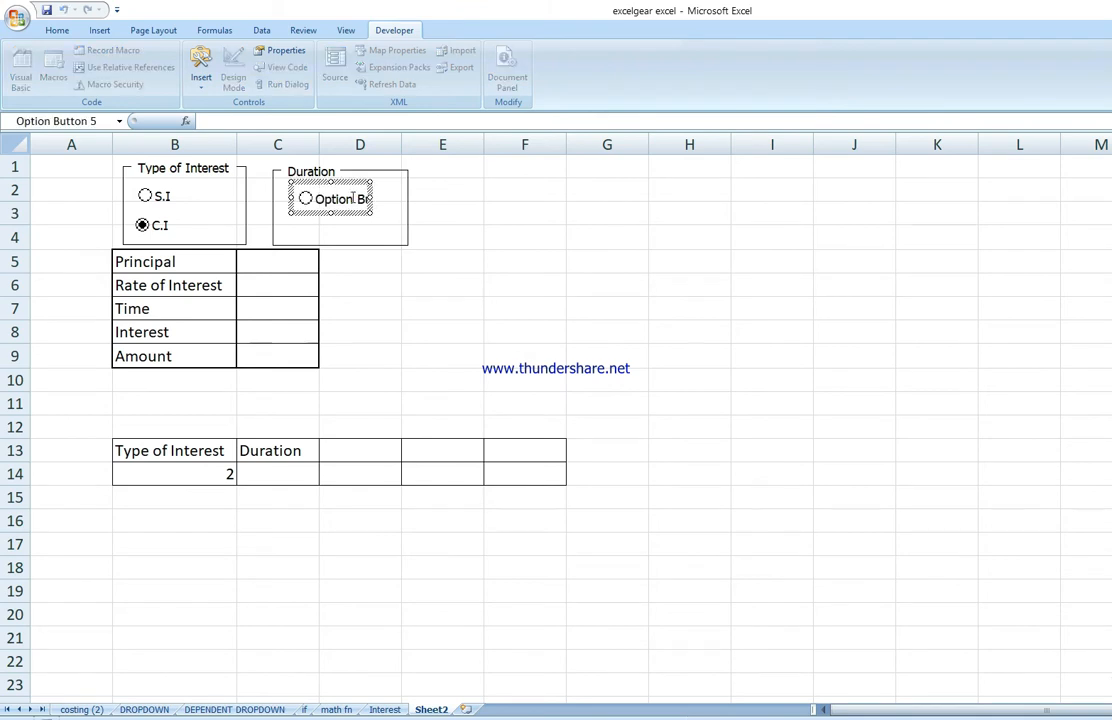
pyautogui.press('BackSpace')
pyautogui.press('BackSpace')
pyautogui.press('BackSpace')
pyautogui.press('BackSpace')
pyautogui.press('BackSpace')
pyautogui.press('BackSpace')
pyautogui.press('Delete')
pyautogui.press('Delete')
pyautogui.press('Delete')
pyautogui.press('Delete')
pyautogui.press('Delete')
pyautogui.press('Delete')
pyautogui.press('Delete')
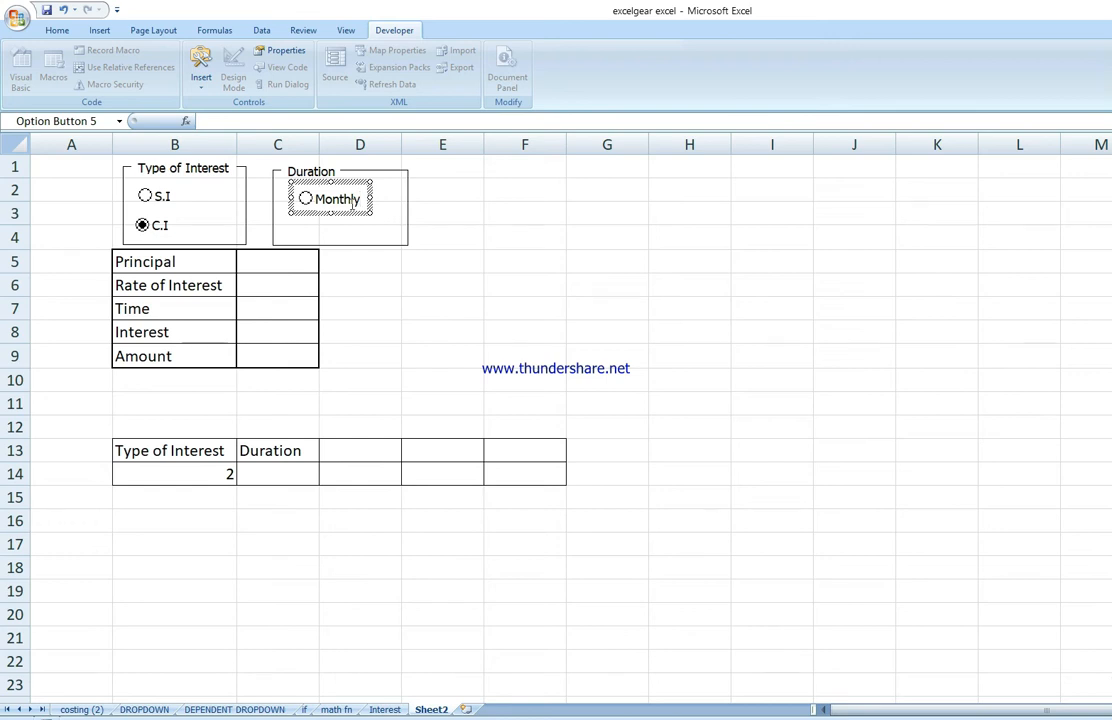
pyautogui.click(560, 261)
# Step: Duplicate the Monthly option button and place the copy just below it inside the Duration box
pyautogui.rightClick(352, 198)
pyautogui.click(583, 214)
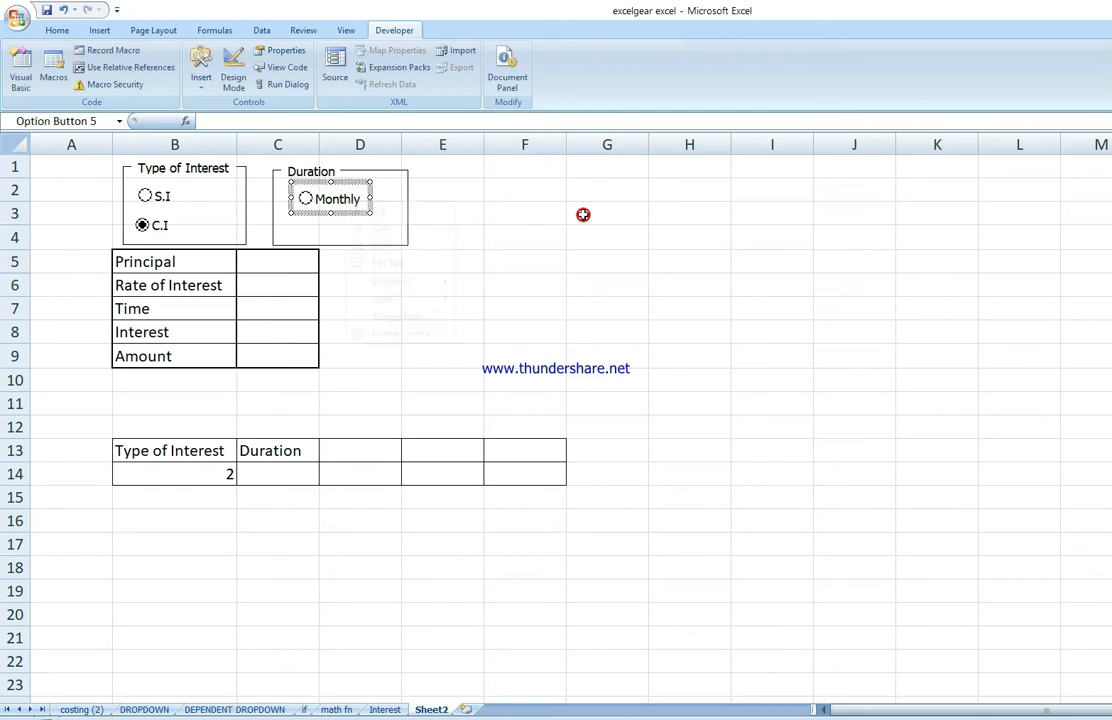
pyautogui.hotkey('ctrl', 'd')
pyautogui.rightClick(352, 218)
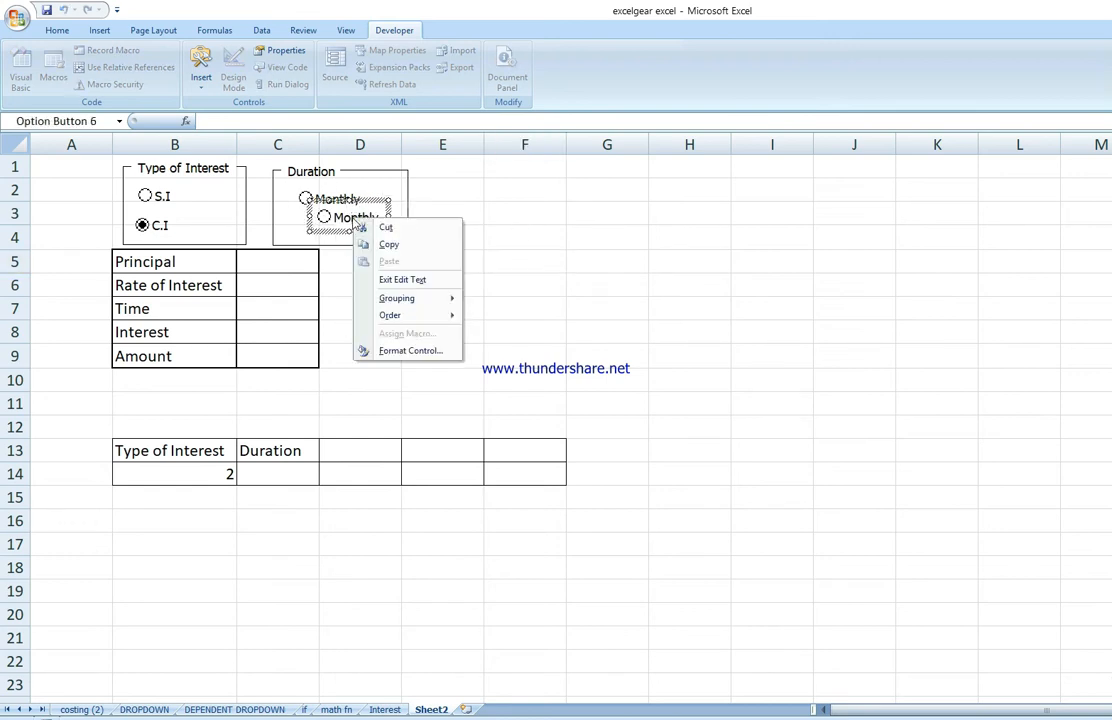
pyautogui.click(401, 275)
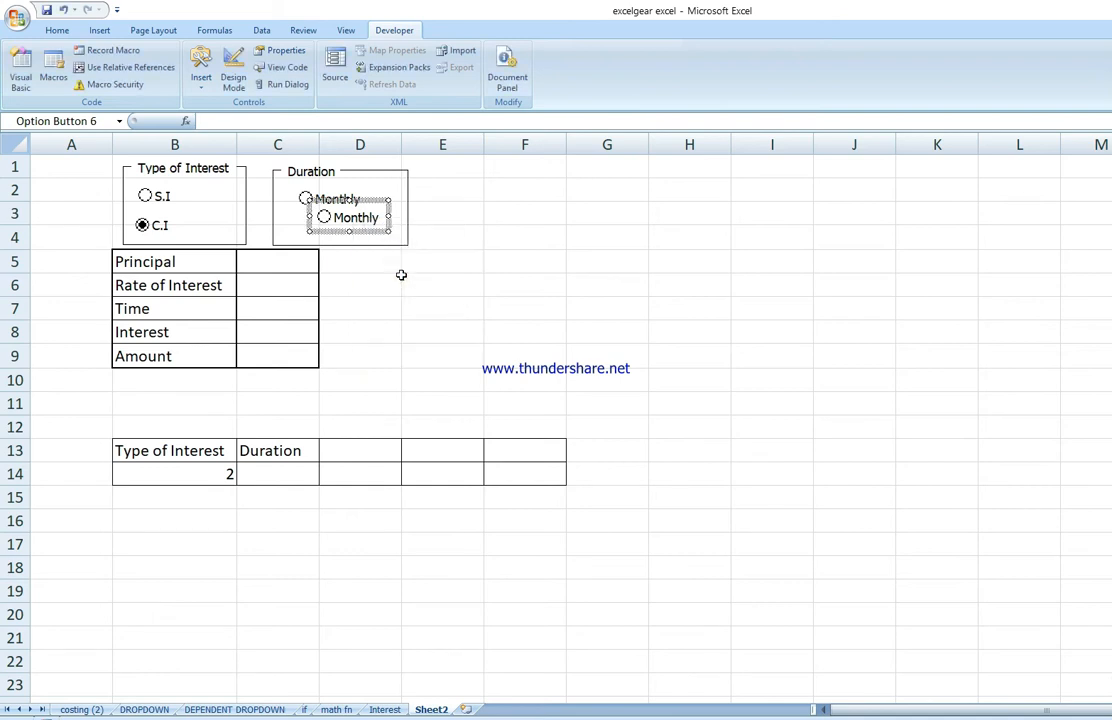
pyautogui.press('Delete')
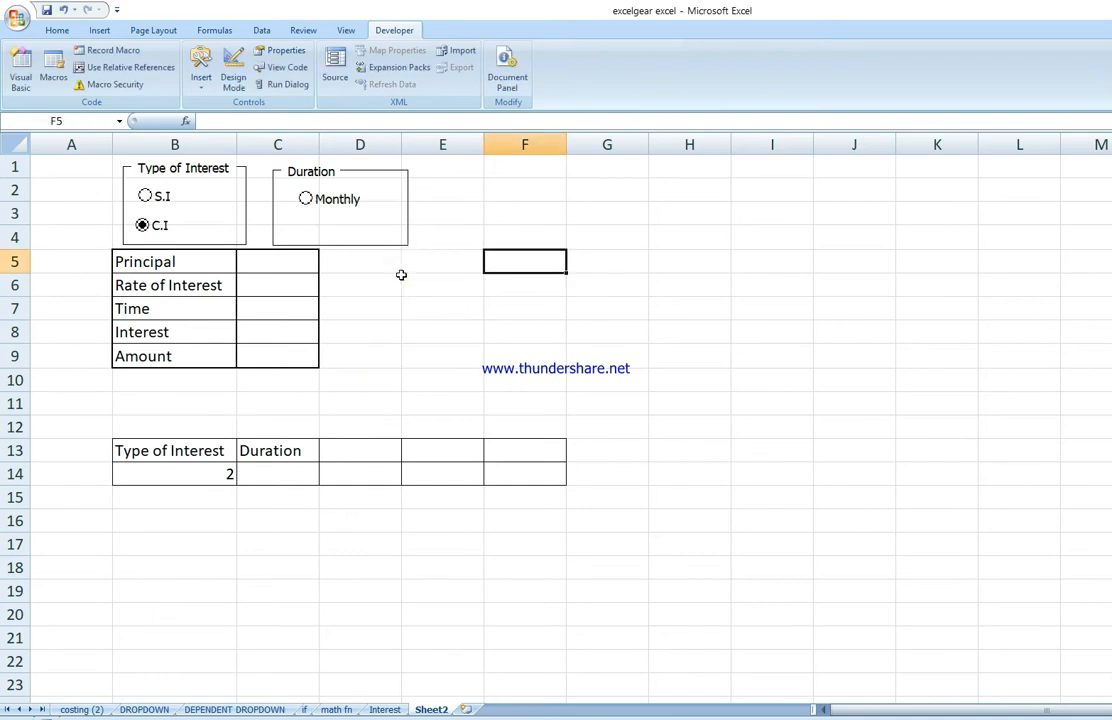
pyautogui.hotkey('ctrl', 'z')
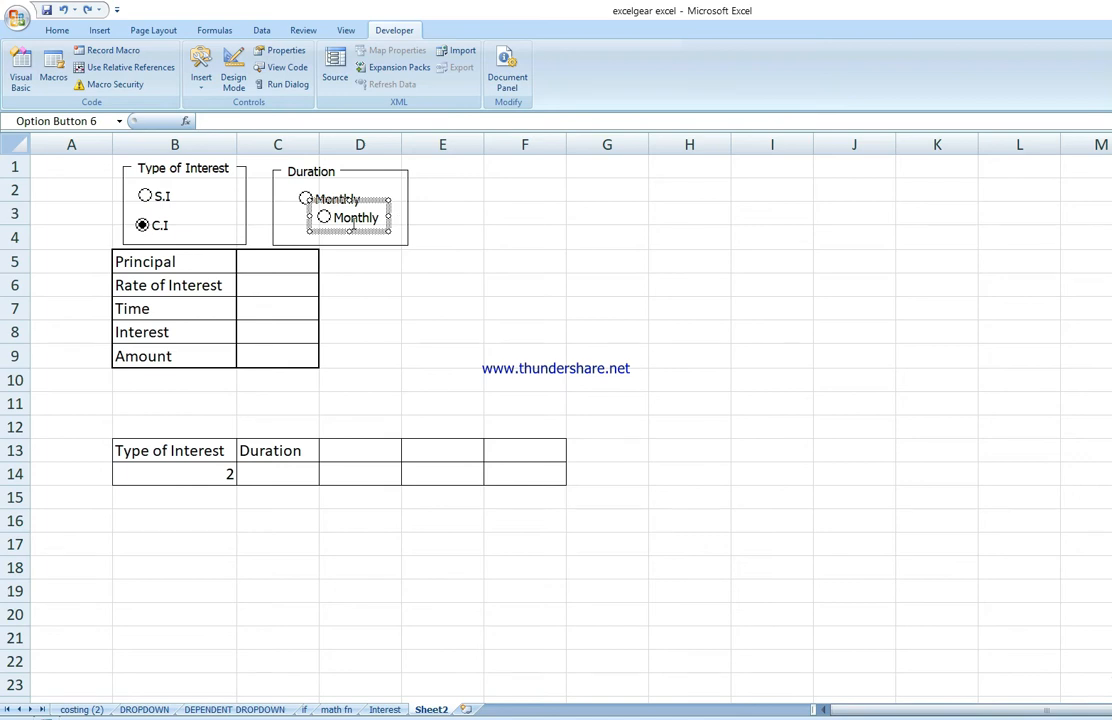
# Step: Rename the copied option button to Anually
pyautogui.doubleClick(356, 218)
pyautogui.write('Anually')
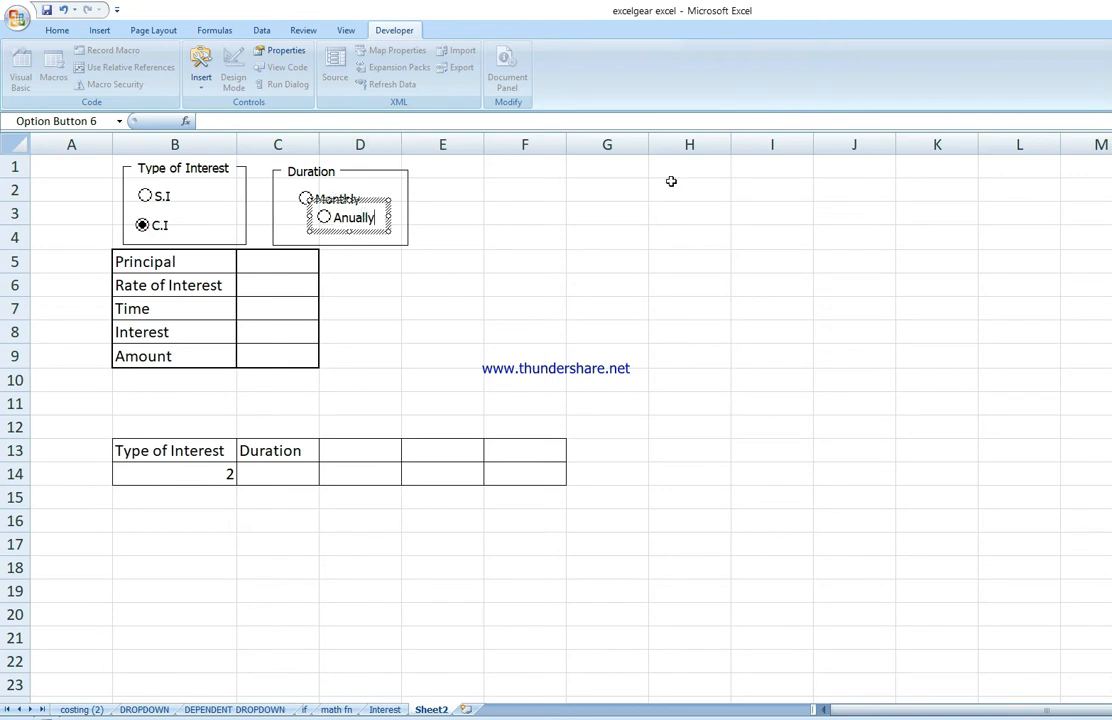
pyautogui.click(774, 236)
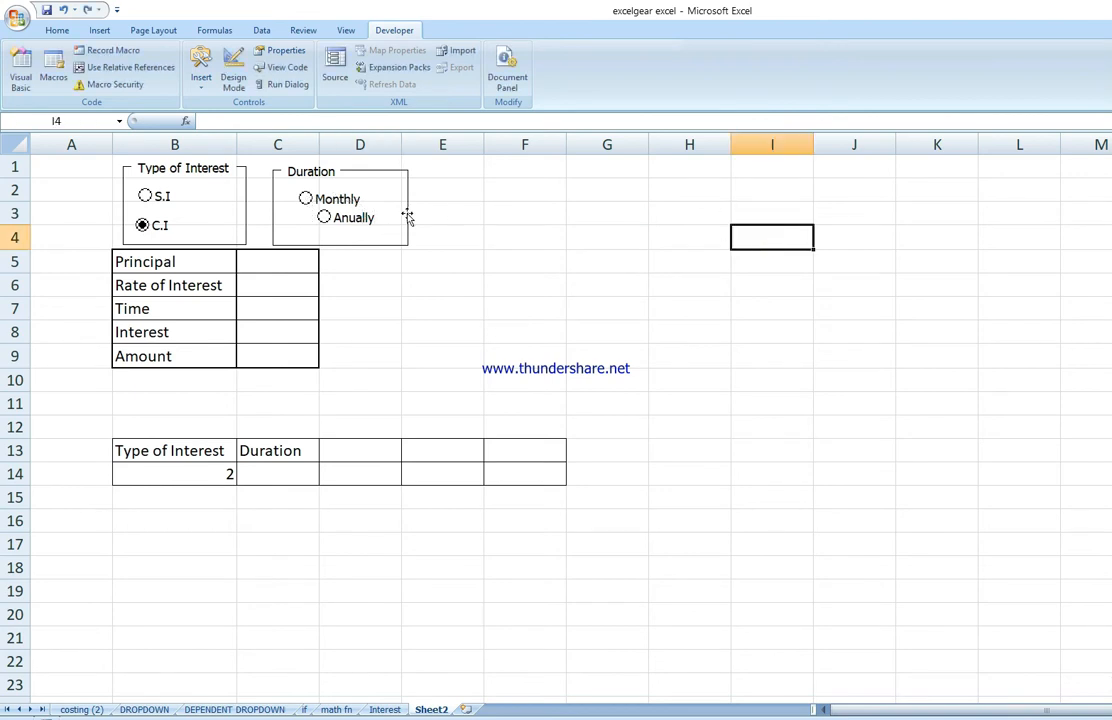
# Step: Nudge the Anually option button left so it aligns under Monthly
pyautogui.rightClick(357, 218)
pyautogui.press('Escape')
pyautogui.press('Left')
pyautogui.press('Left')
pyautogui.press('Left')
pyautogui.press('Left')
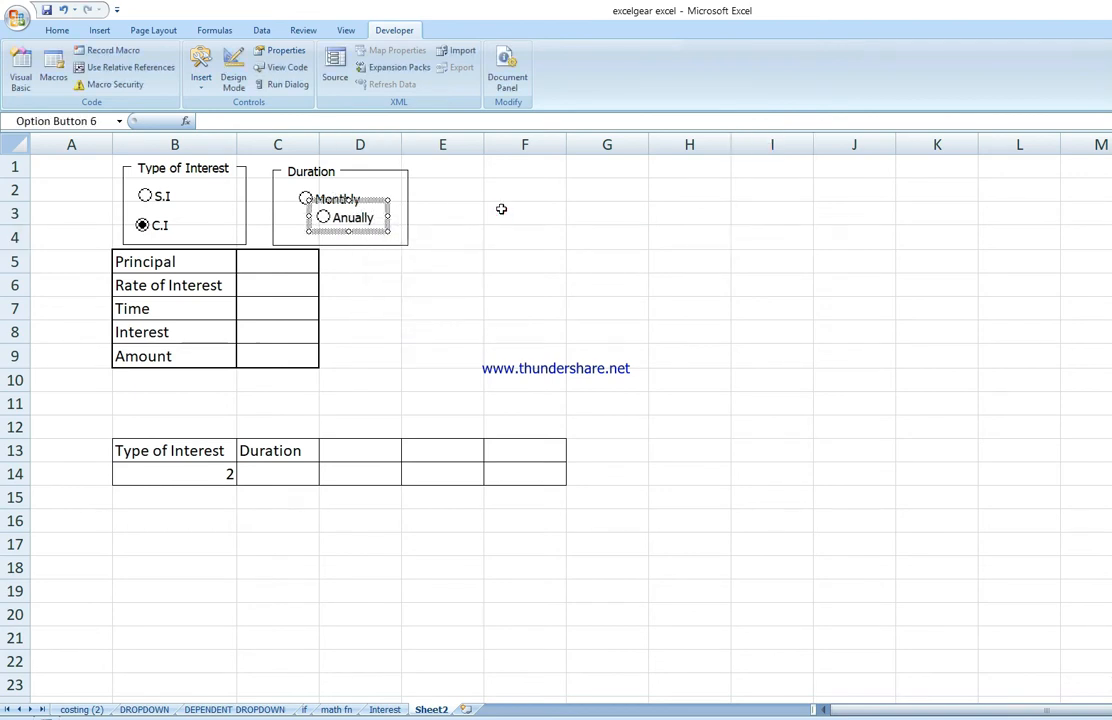
pyautogui.press('Left')
pyautogui.press('Left')
pyautogui.press('Left')
pyautogui.press('Left')
pyautogui.press('Left')
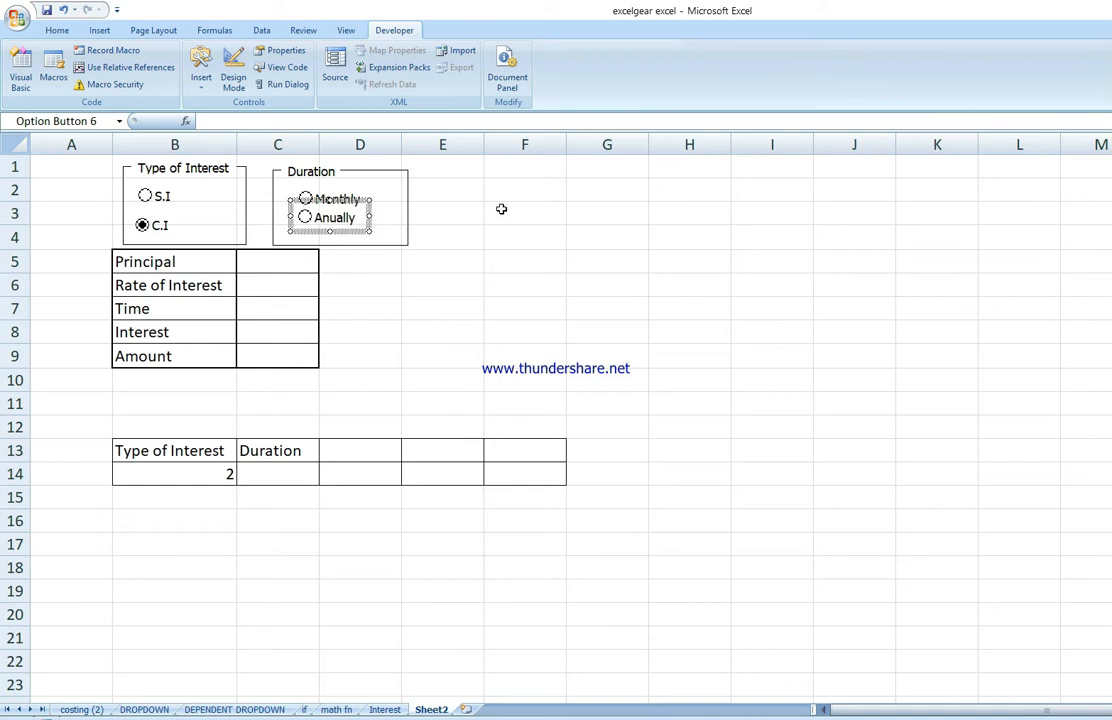
pyautogui.click(586, 211)
# Step: Resize the Duration group box to fit snugly around its two option buttons
pyautogui.click(406, 168)
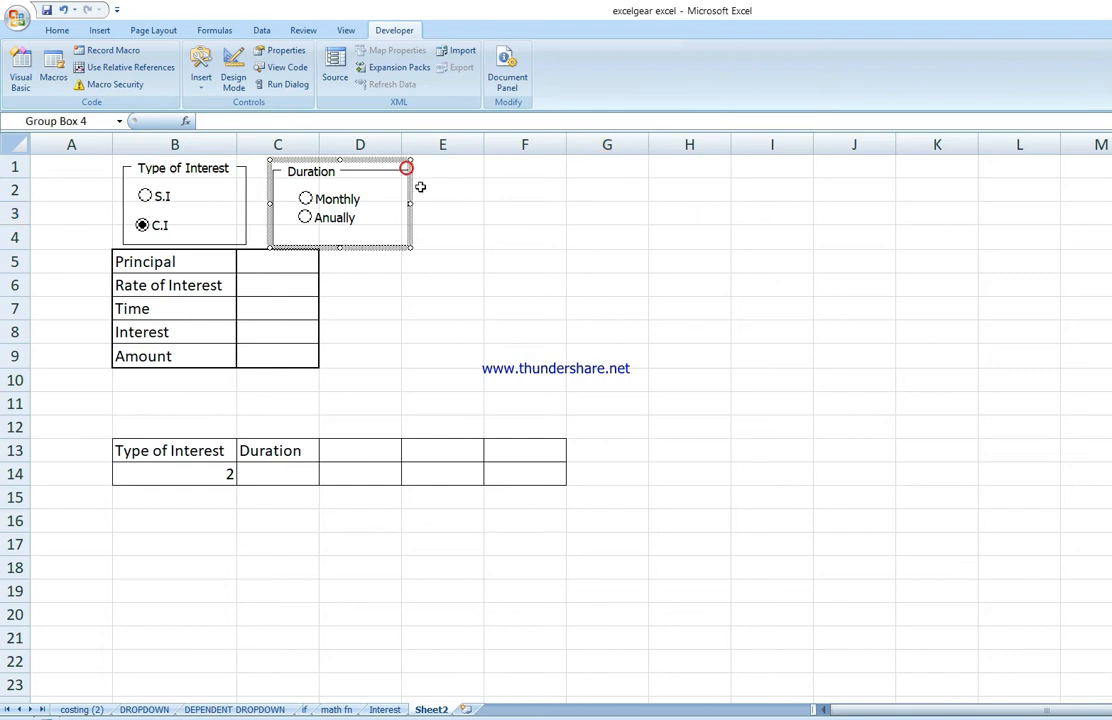
pyautogui.click(410, 206)
pyautogui.moveTo(341, 250); pyautogui.dragTo(346, 231)
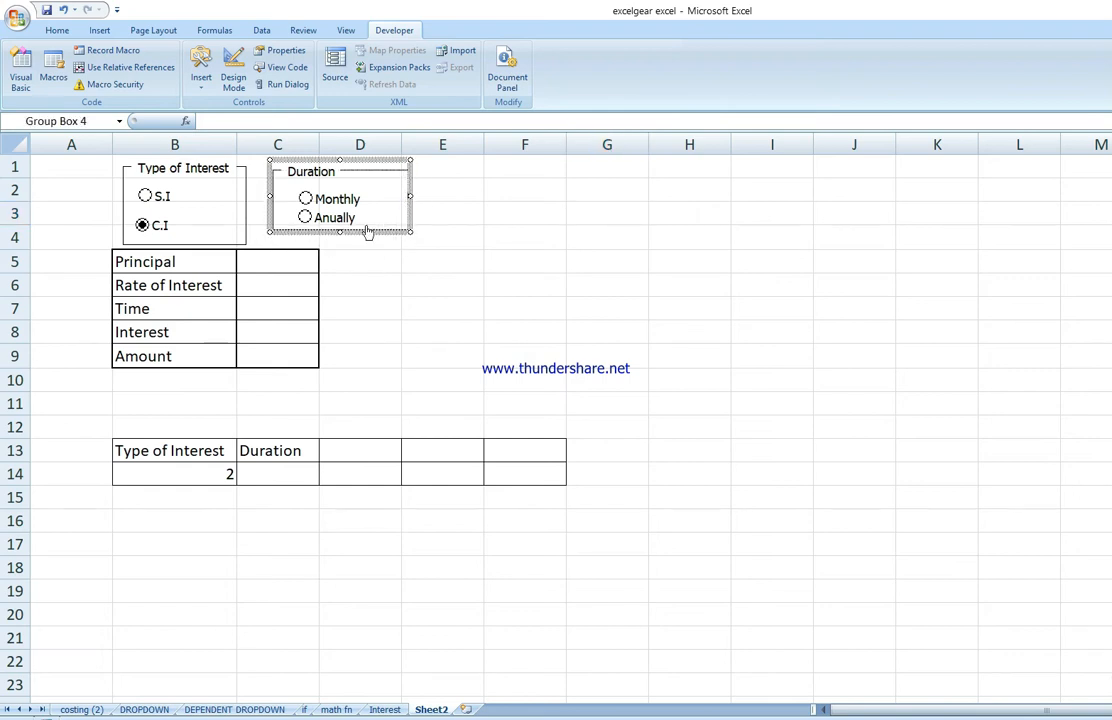
pyautogui.moveTo(409, 197); pyautogui.dragTo(372, 197)
pyautogui.click(524, 232)
# Step: Link the Duration option buttons to cell C14 through Format Control, then test by switching between Monthly and Anually
pyautogui.click(305, 198)
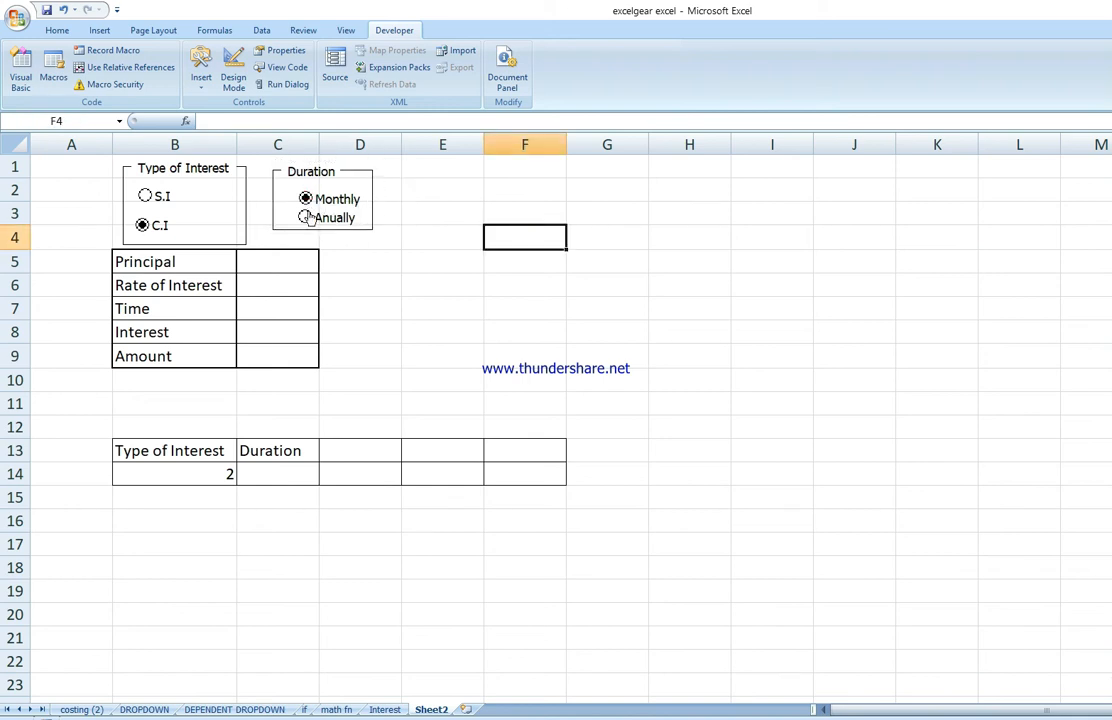
pyautogui.click(305, 217)
pyautogui.rightClick(330, 199)
pyautogui.click(406, 331)
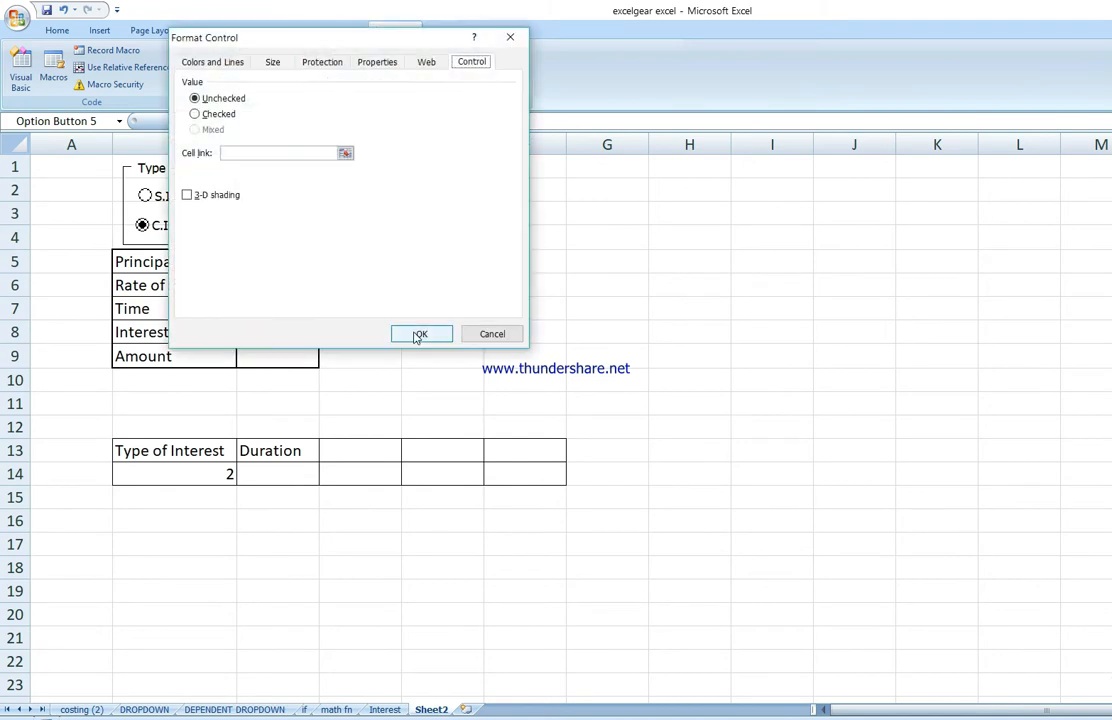
pyautogui.click(302, 466)
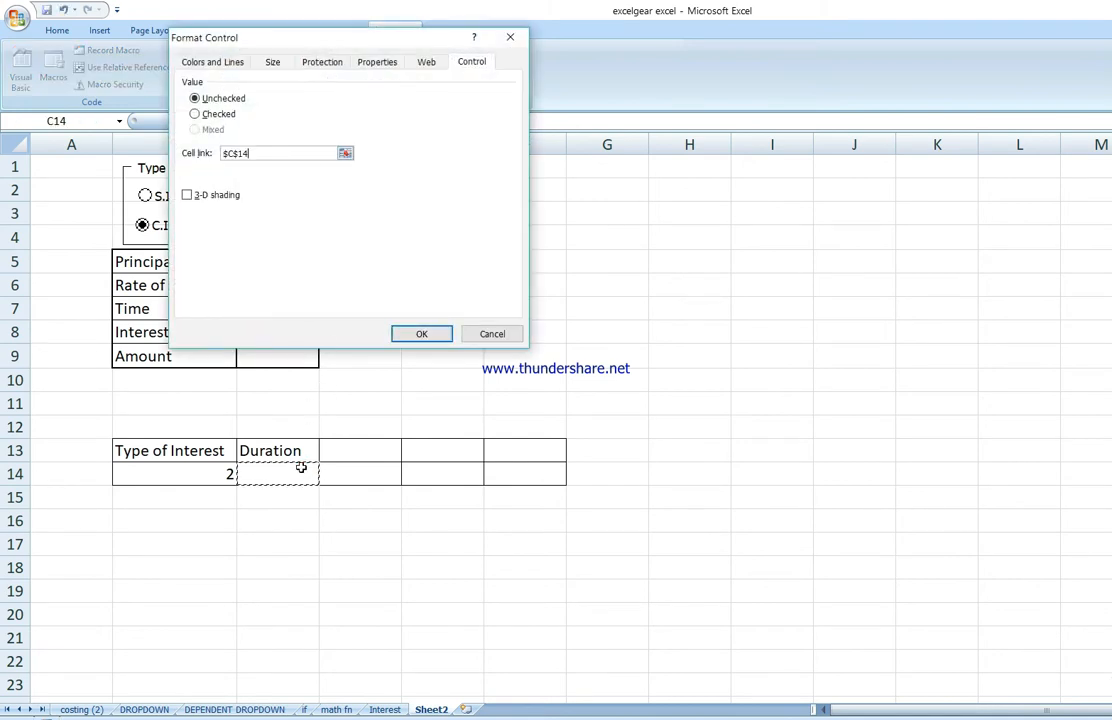
pyautogui.click(422, 335)
pyautogui.click(772, 259)
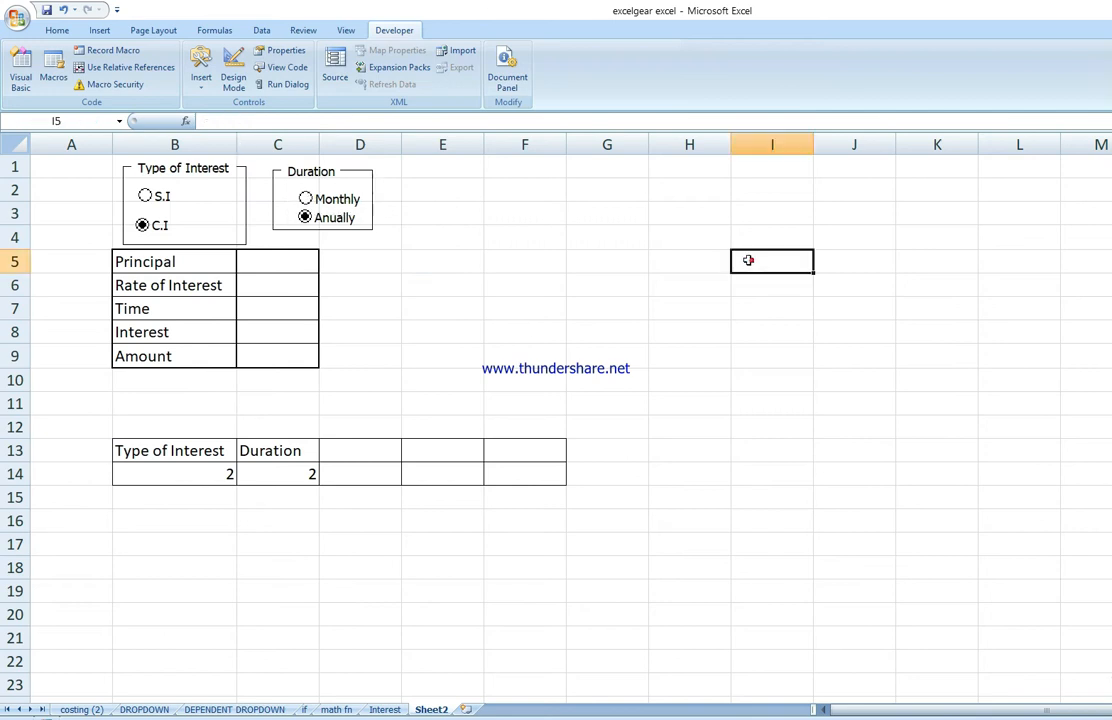
pyautogui.click(347, 199)
pyautogui.click(345, 216)
pyautogui.click(347, 199)
# Step: Enter Principal 1000, Rate of Interest 10 and Time 2, then select the S.I option
pyautogui.click(282, 259)
pyautogui.write('1000')
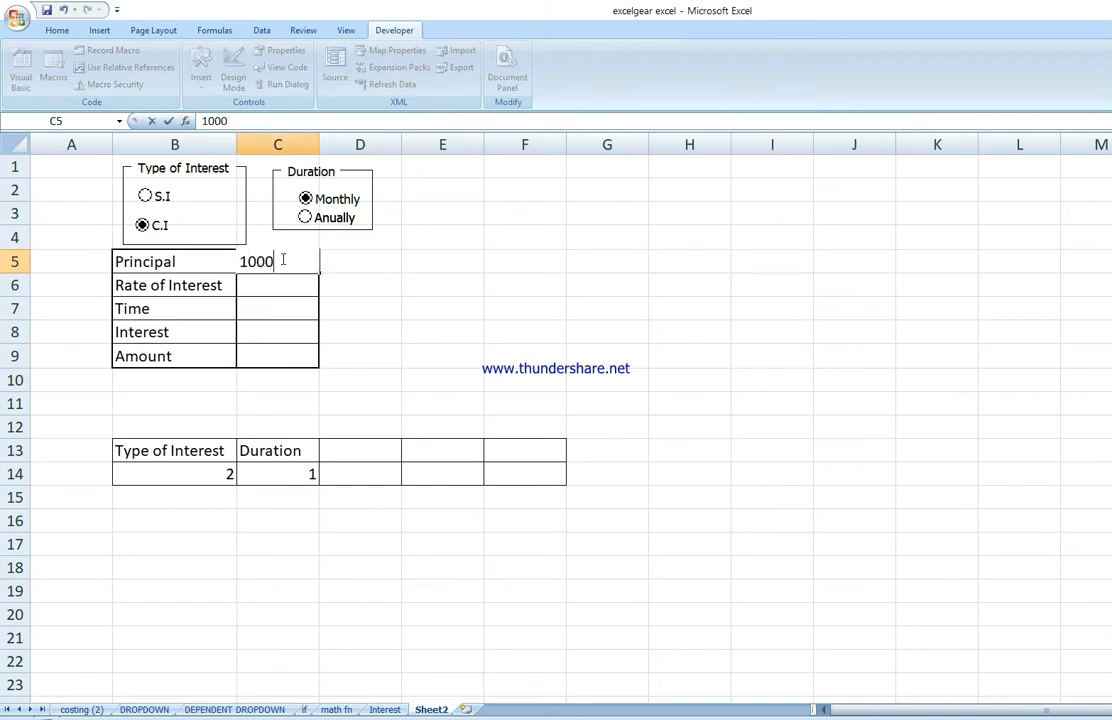
pyautogui.press('Return')
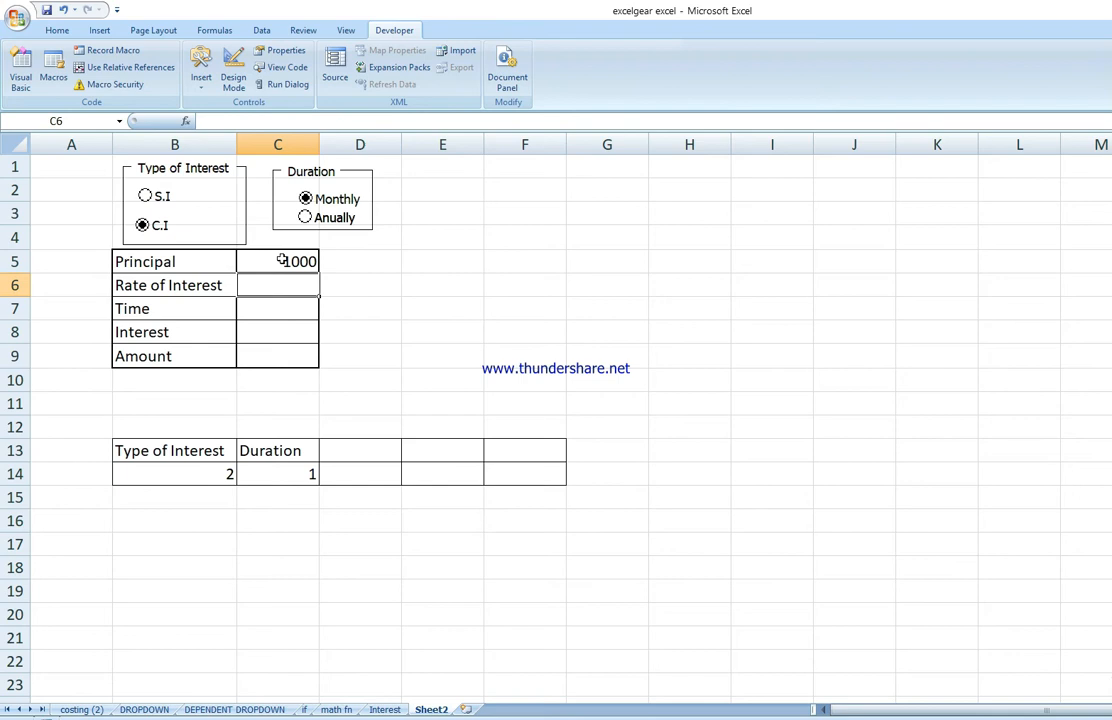
pyautogui.write('10')
pyautogui.press('Return')
pyautogui.write('2')
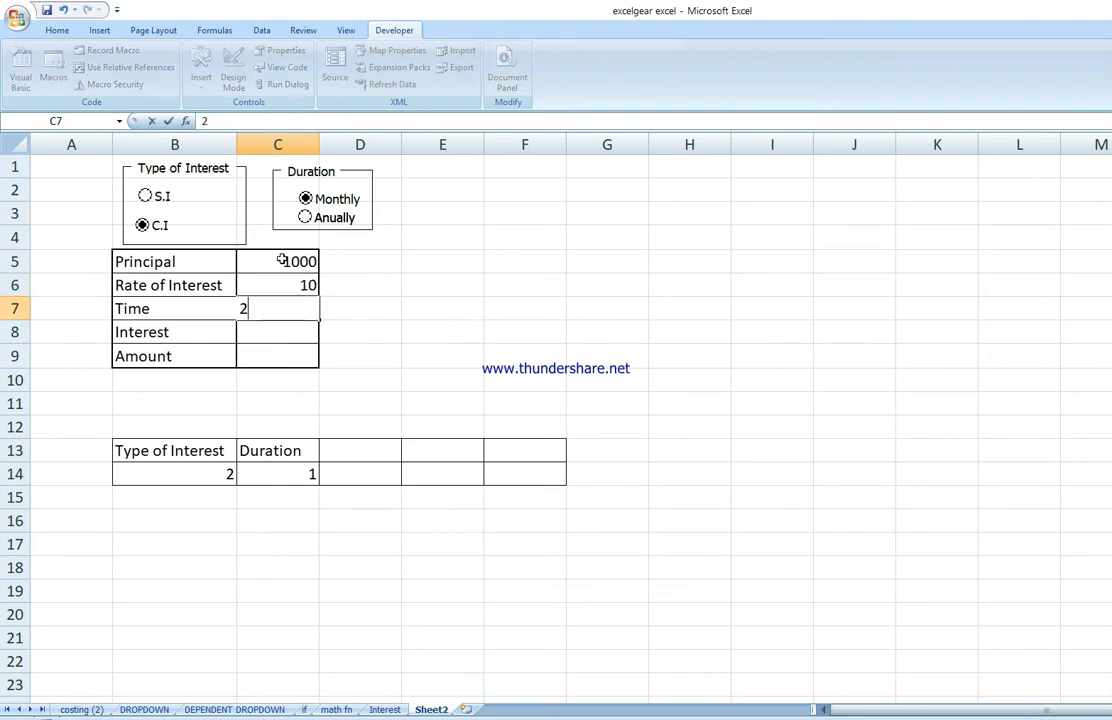
pyautogui.press('Return')
pyautogui.click(891, 398)
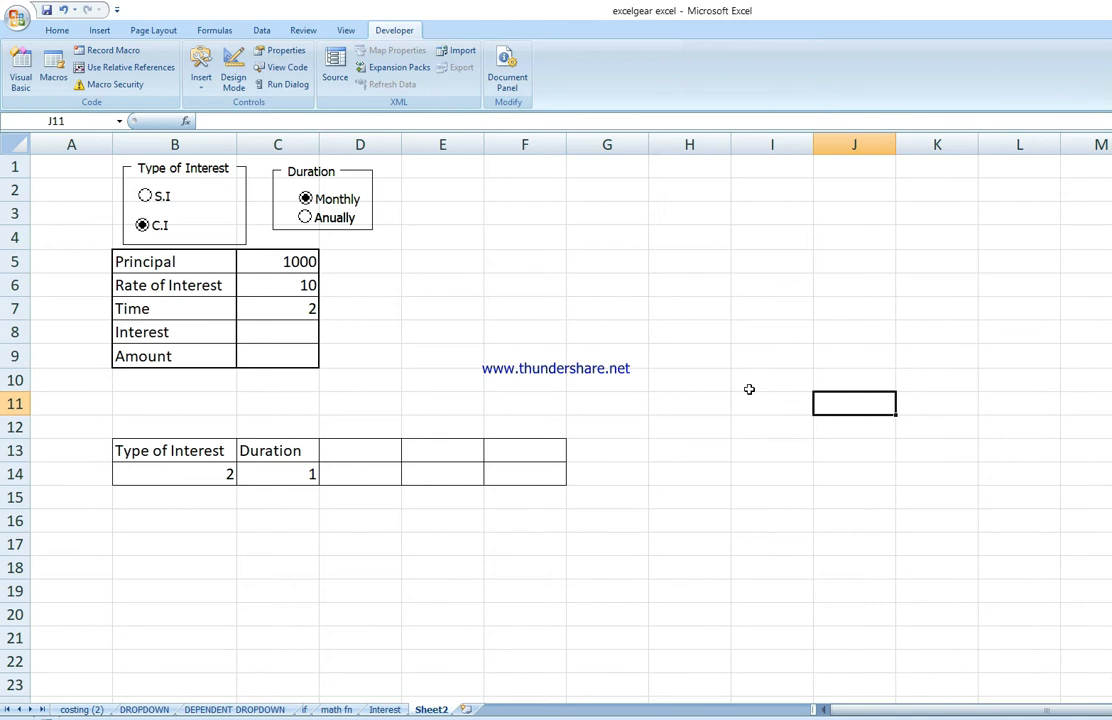
pyautogui.click(155, 197)
# Step: Label cell D13 Interest Factor and widen column D to fit the header
pyautogui.click(356, 454)
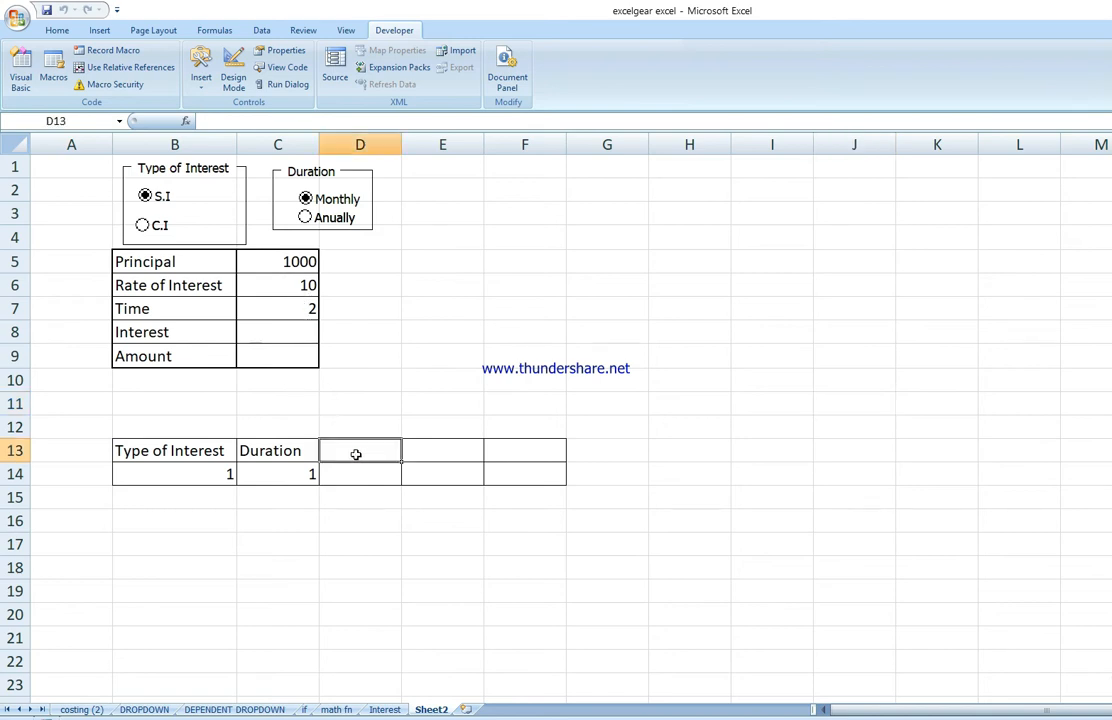
pyautogui.write('Inte')
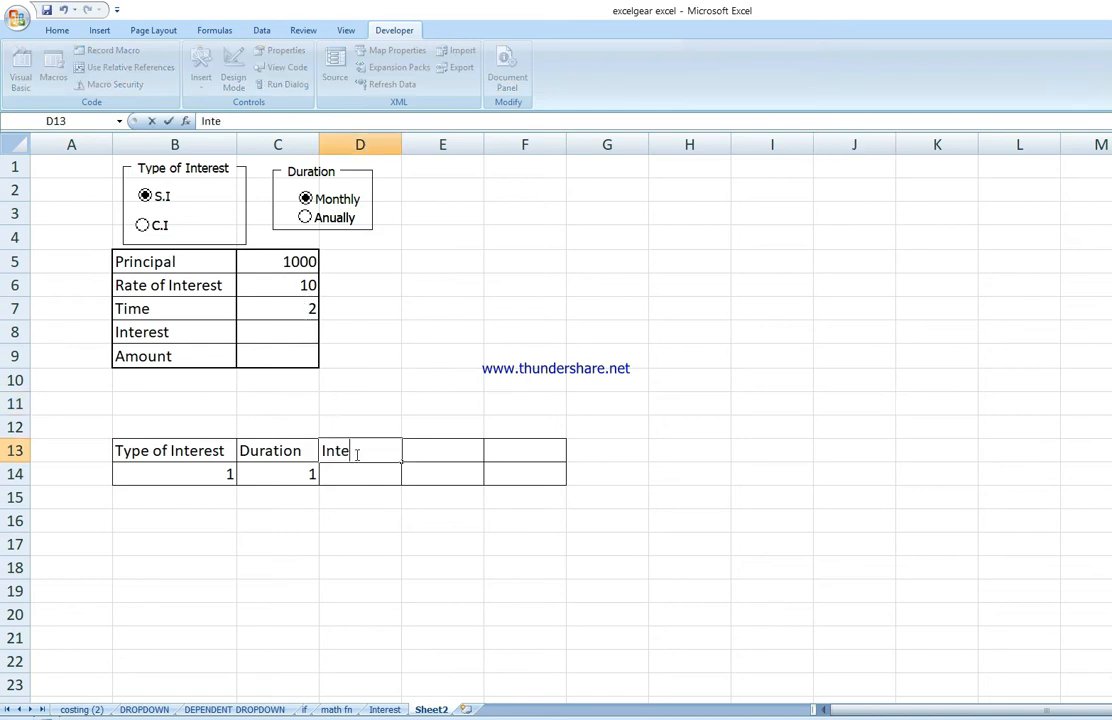
pyautogui.write('rest Factor')
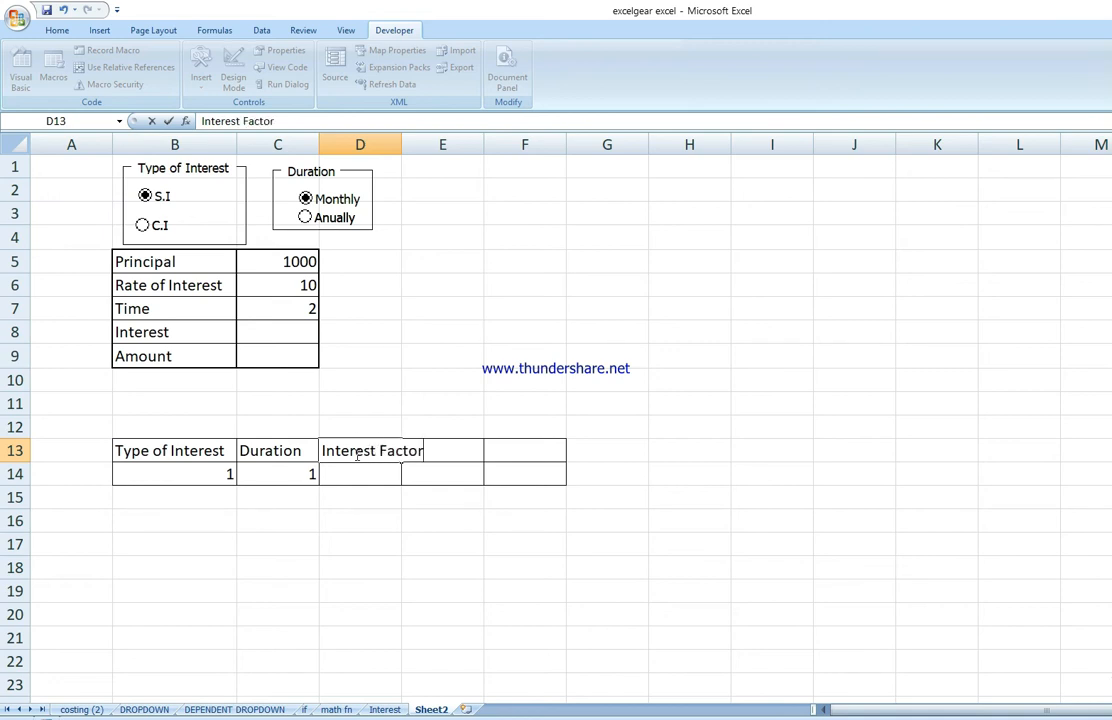
pyautogui.click(829, 495)
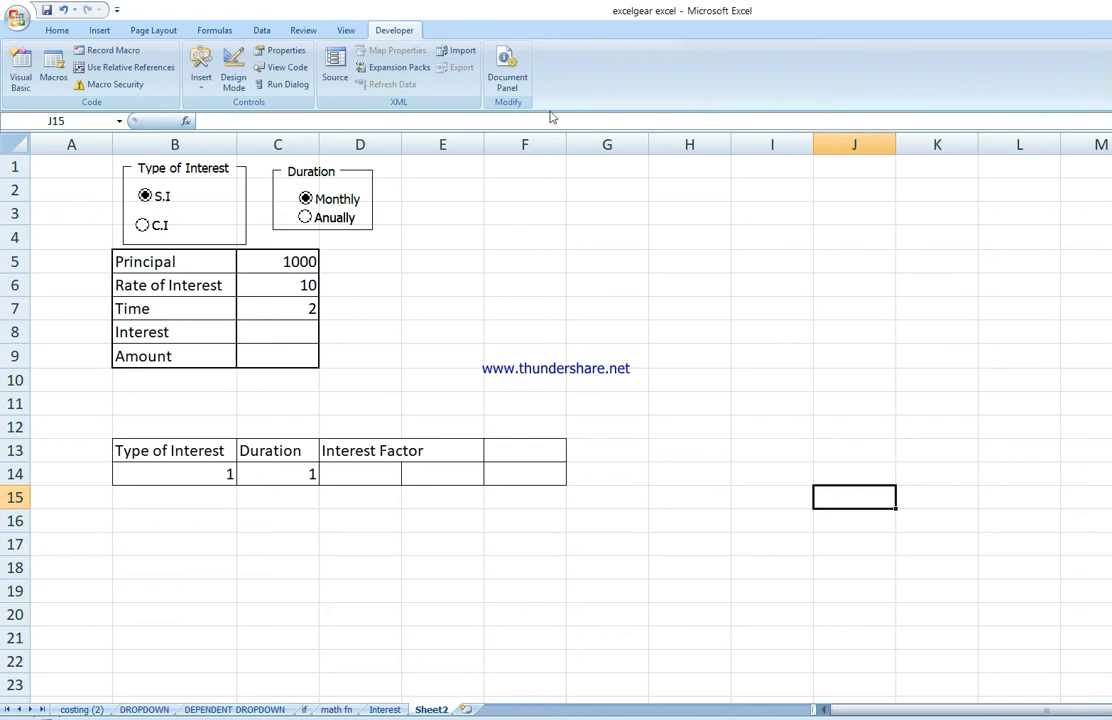
pyautogui.moveTo(405, 145); pyautogui.dragTo(429, 164)
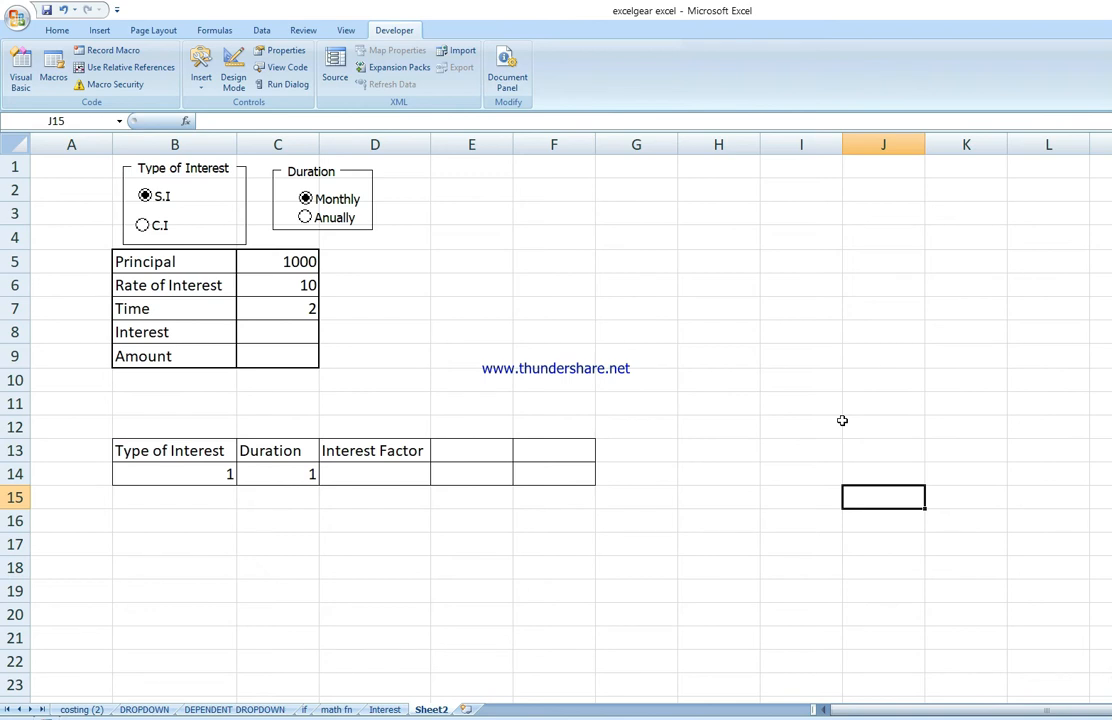
# Step: Start an IF formula in D14 testing B14=1 with C6, then erase it
pyautogui.click(411, 475)
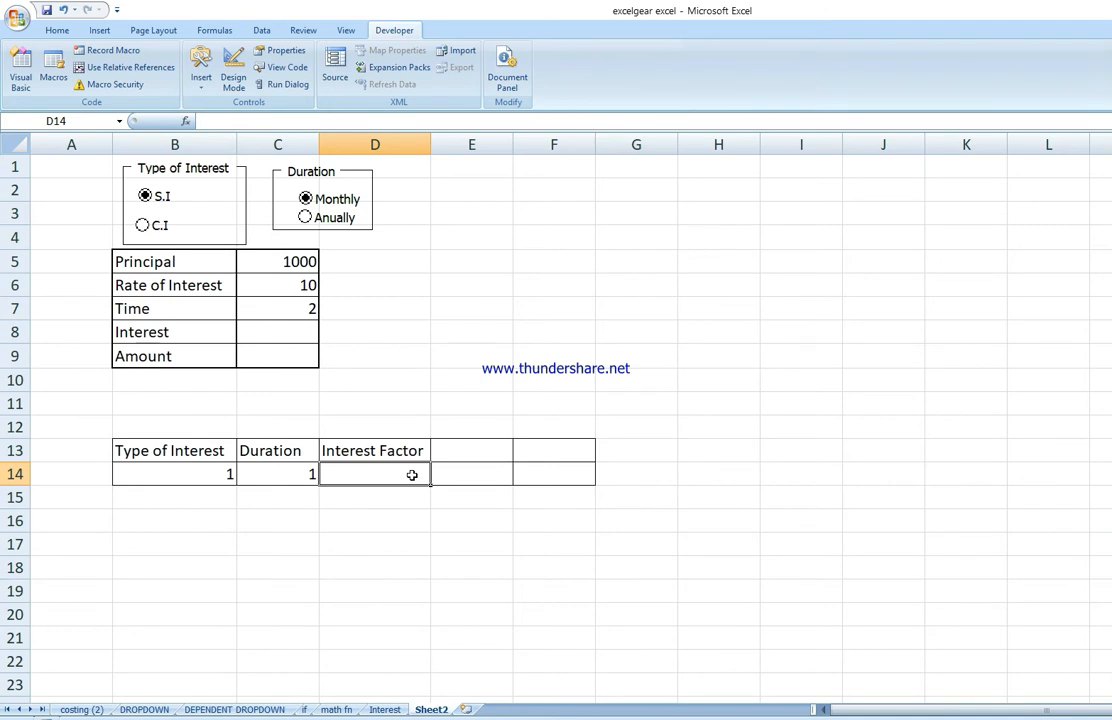
pyautogui.write('=if(')
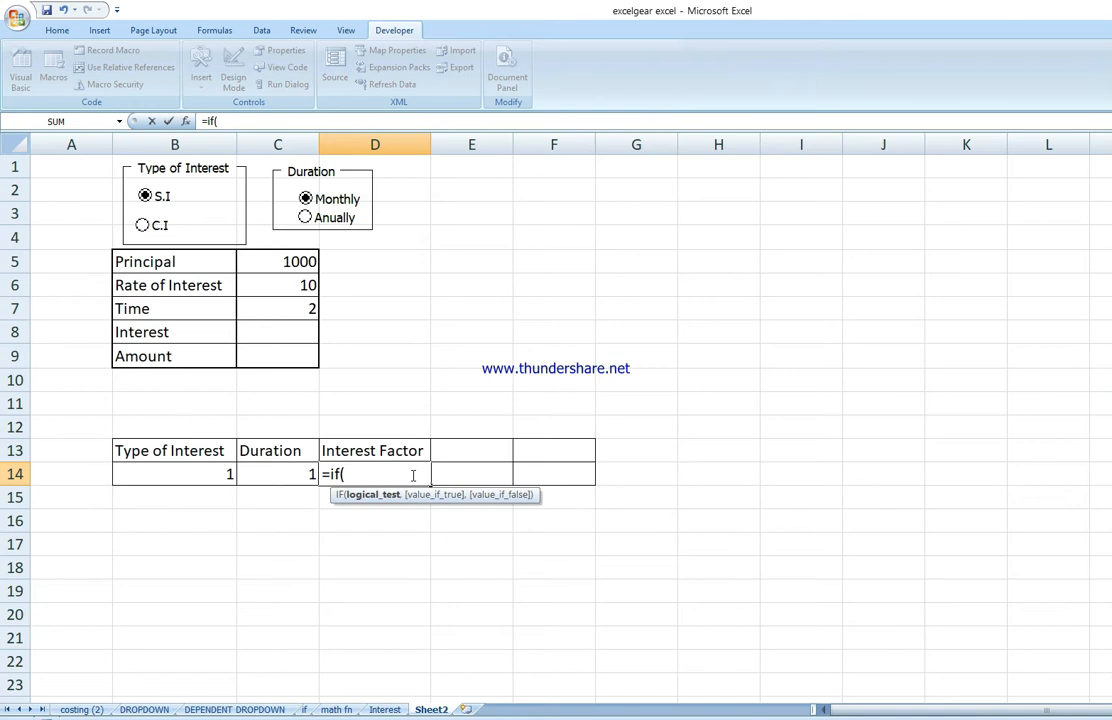
pyautogui.click(212, 479)
pyautogui.write('=')
pyautogui.write('14=1')
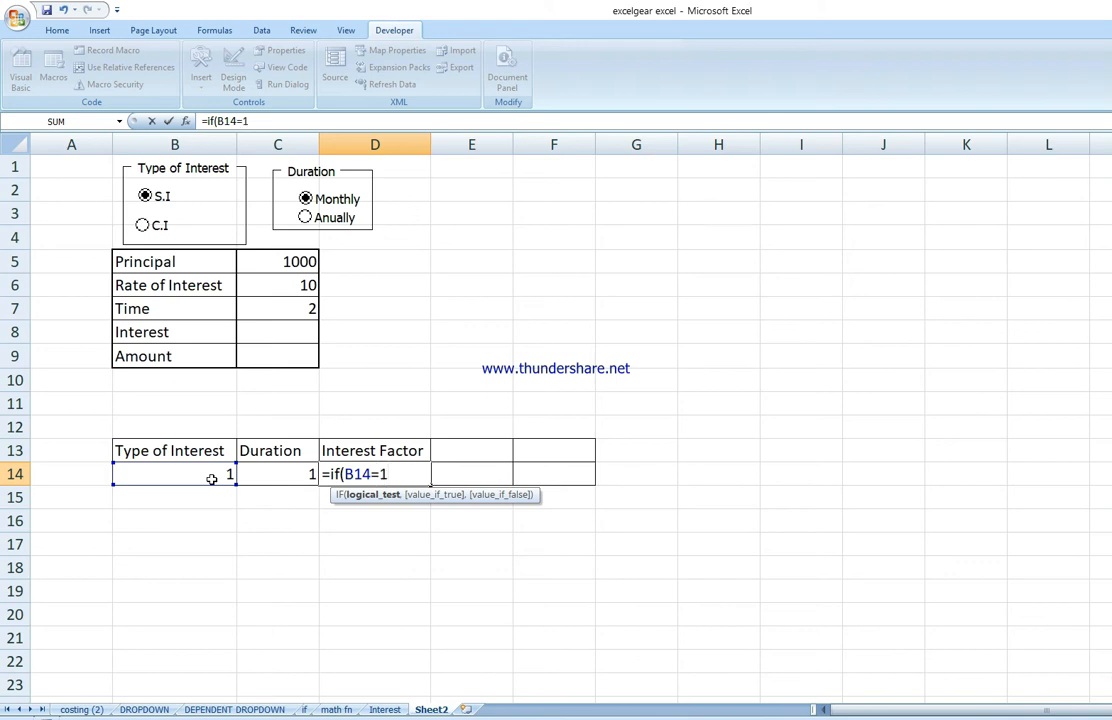
pyautogui.write(',')
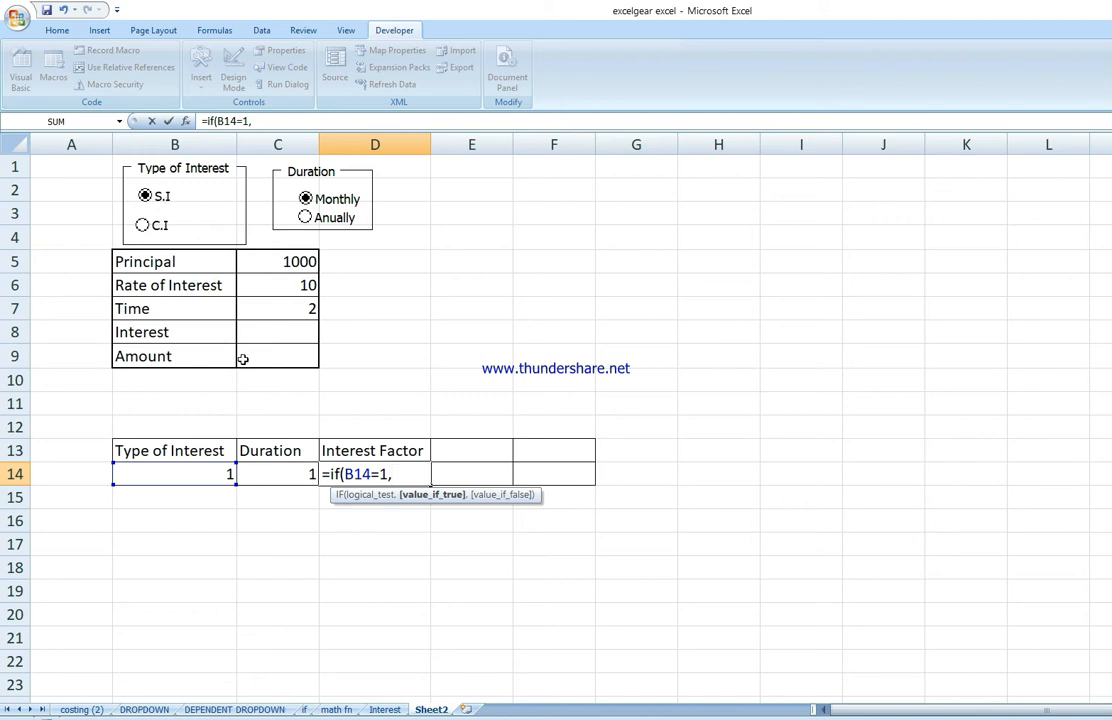
pyautogui.click(290, 285)
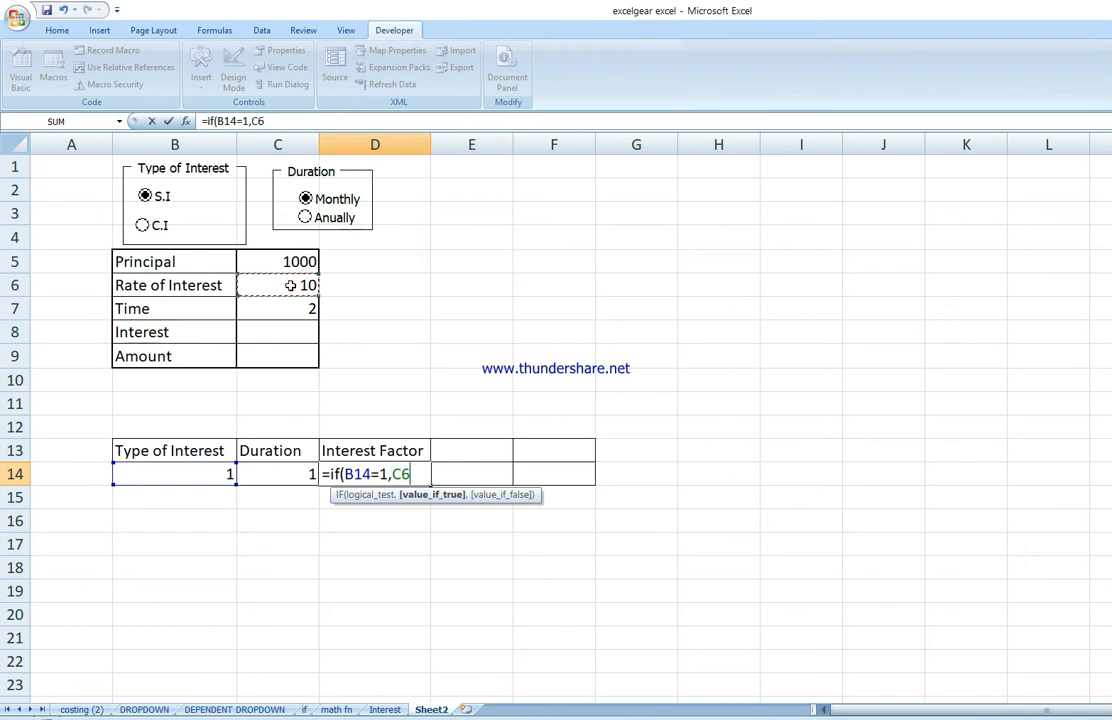
pyautogui.write('*')
pyautogui.press('BackSpace')
pyautogui.press('BackSpace')
pyautogui.press('BackSpace')
pyautogui.press('BackSpace')
pyautogui.press('BackSpace')
pyautogui.press('BackSpace')
pyautogui.press('BackSpace')
pyautogui.press('BackSpace')
pyautogui.press('BackSpace')
pyautogui.press('BackSpace')
pyautogui.press('BackSpace')
pyautogui.press('BackSpace')
pyautogui.press('BackSpace')
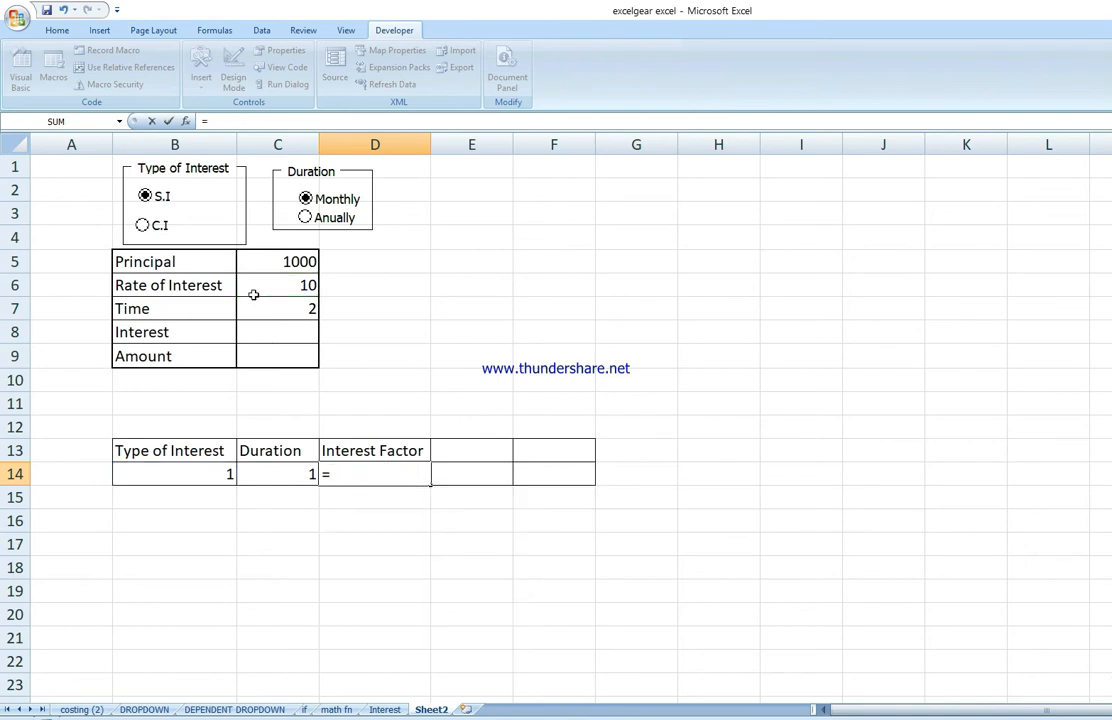
# Step: Relabel cell D13 as Time Factor
pyautogui.click(386, 450)
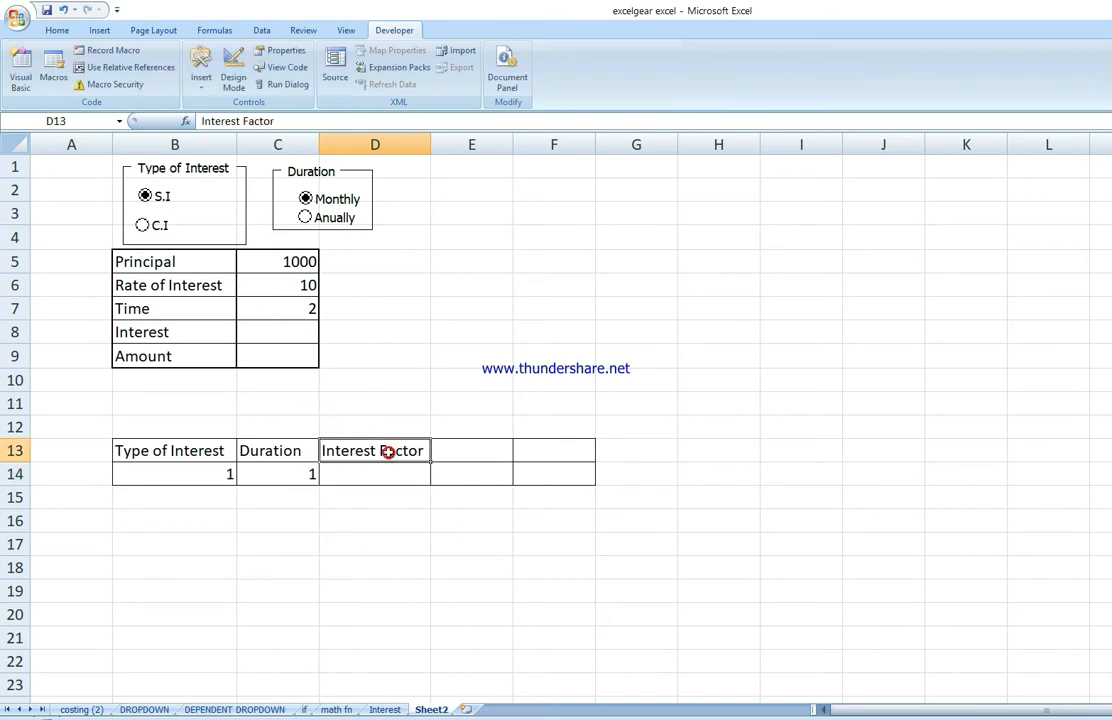
pyautogui.press('Delete')
pyautogui.write('T')
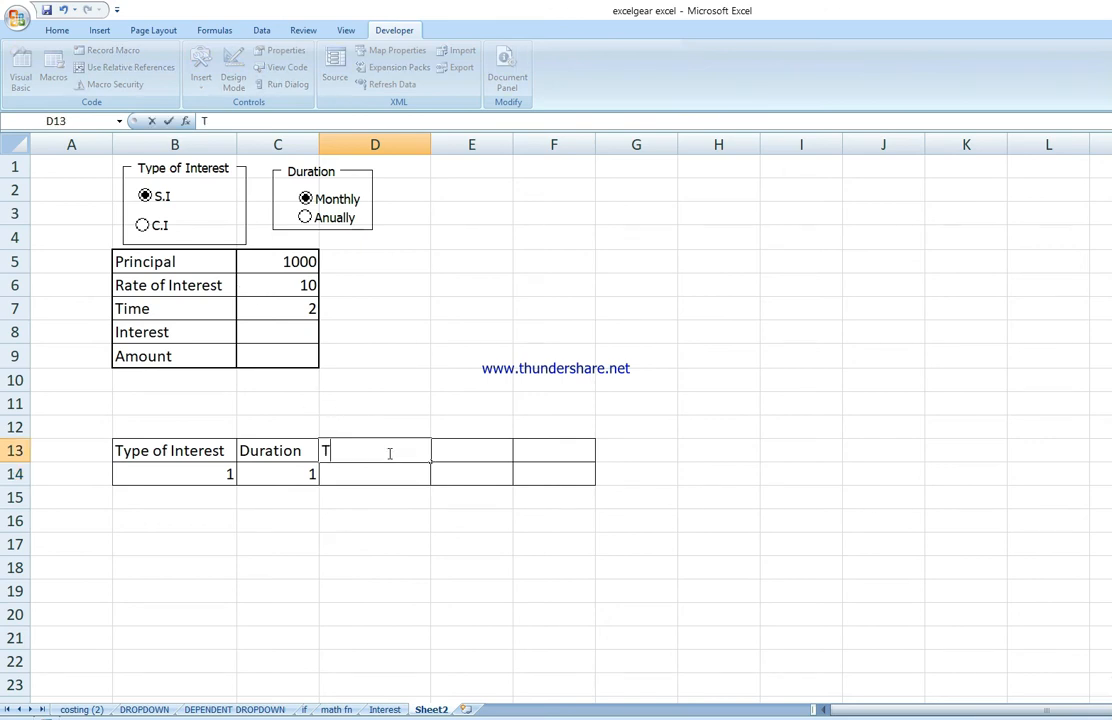
pyautogui.write('ime Factor')
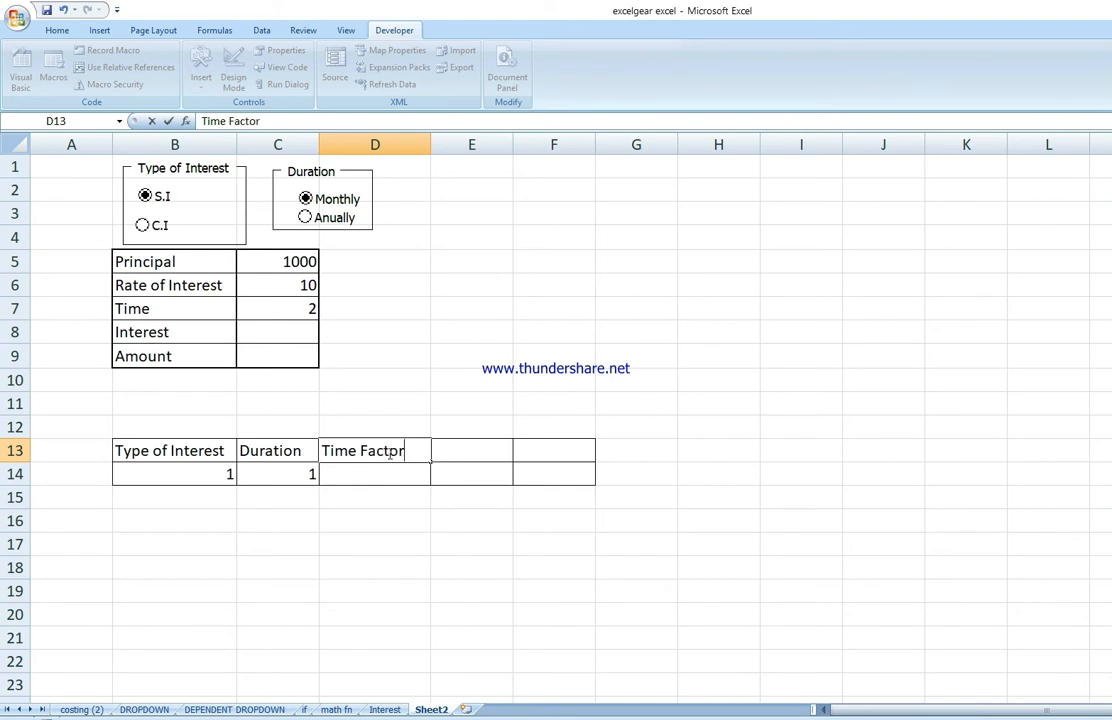
pyautogui.click(772, 378)
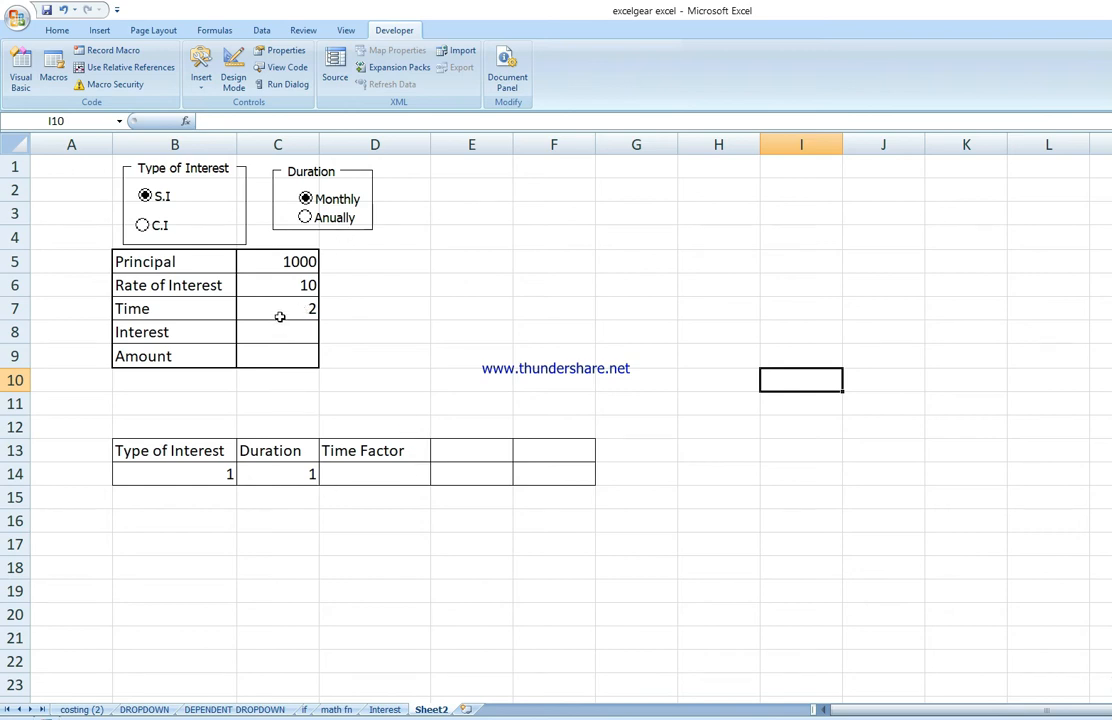
# Step: Toggle the Duration option buttons between Anually and Monthly, then select cell D14
pyautogui.click(305, 218)
pyautogui.click(305, 199)
pyautogui.click(310, 218)
pyautogui.click(322, 198)
pyautogui.click(387, 476)
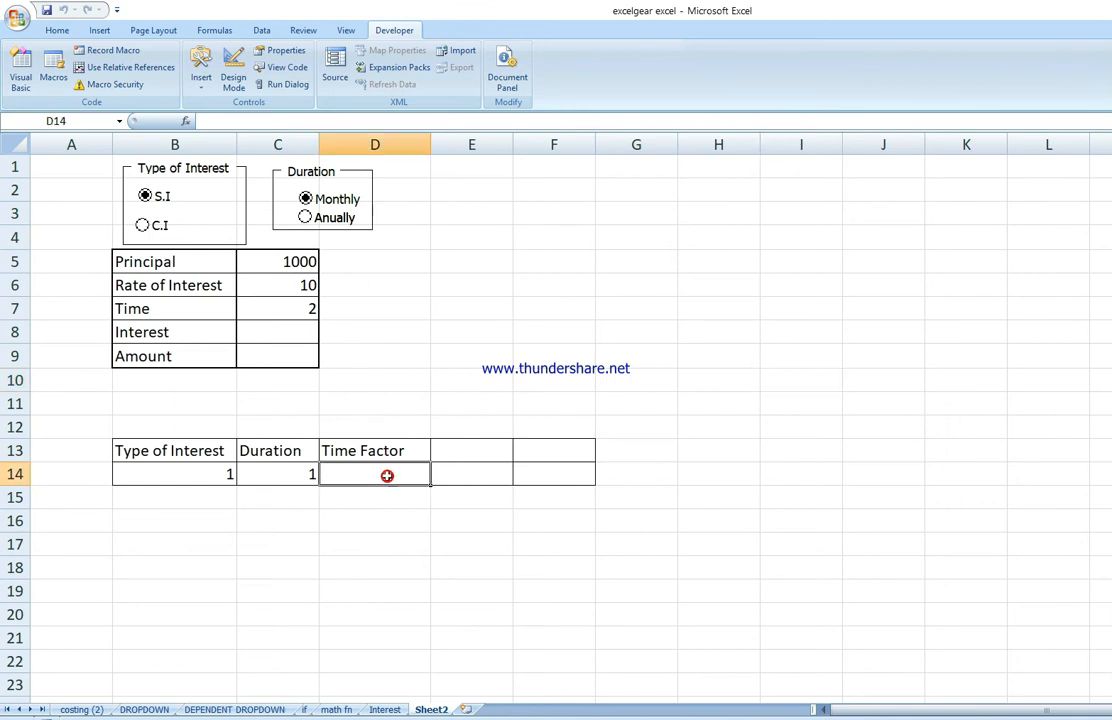
# Step: Enter the formula =IF(C14=1,C7/12,C7) in cell D14 to compute the time factor
pyautogui.write('=')
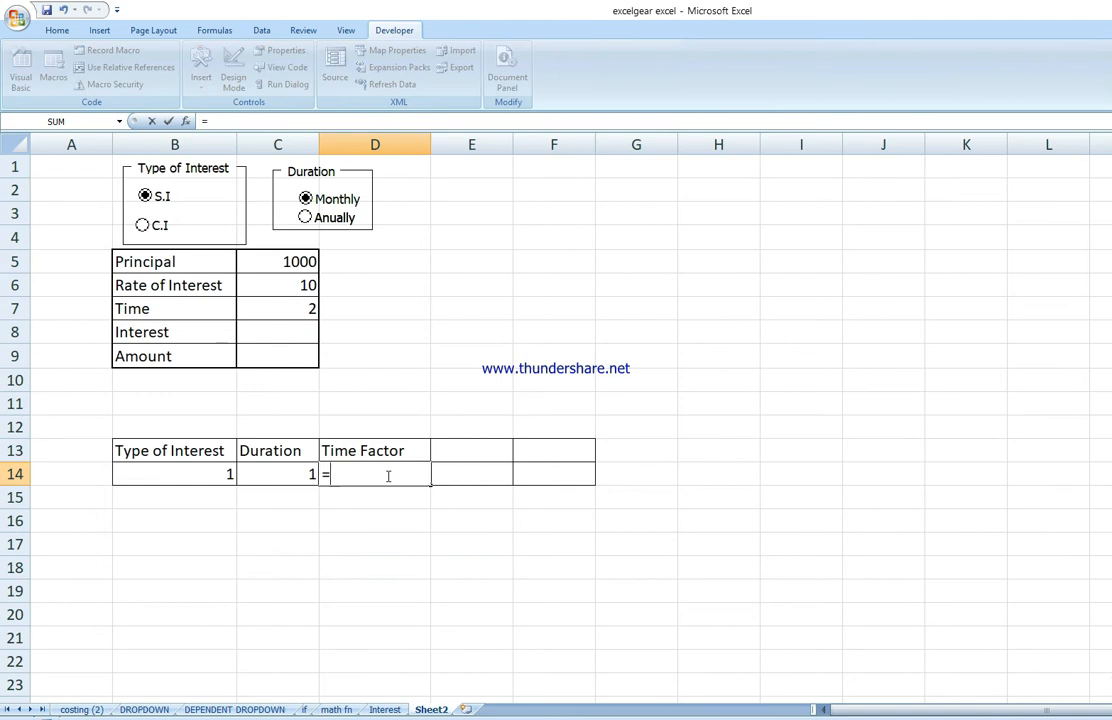
pyautogui.write('if')
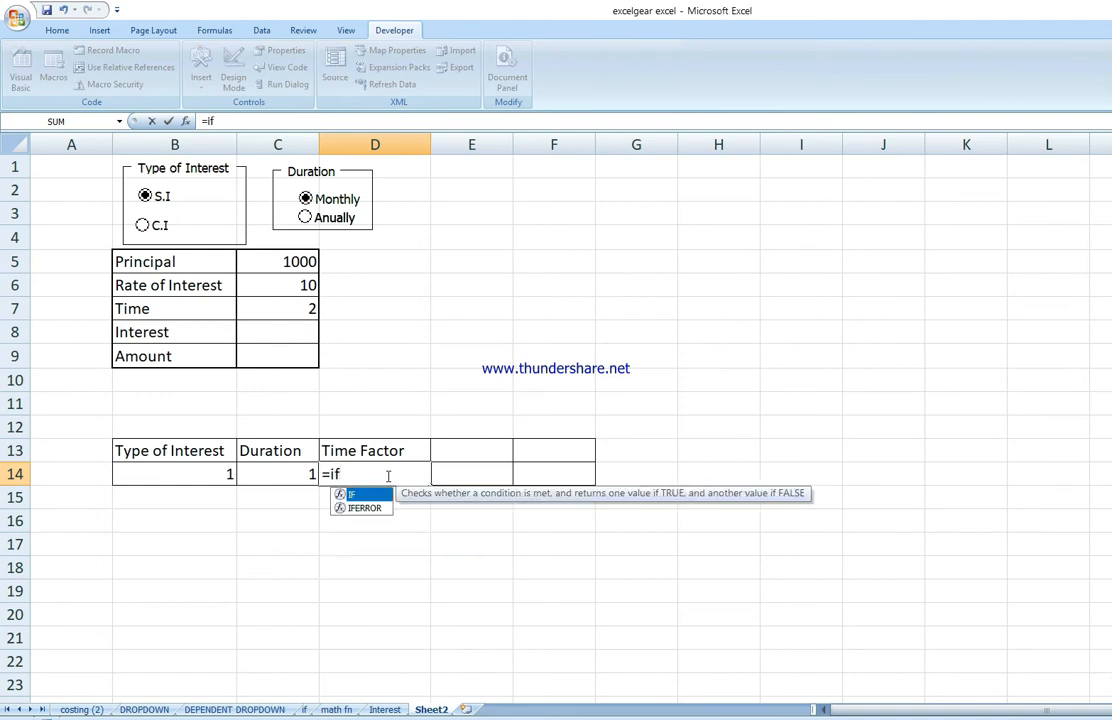
pyautogui.write('(')
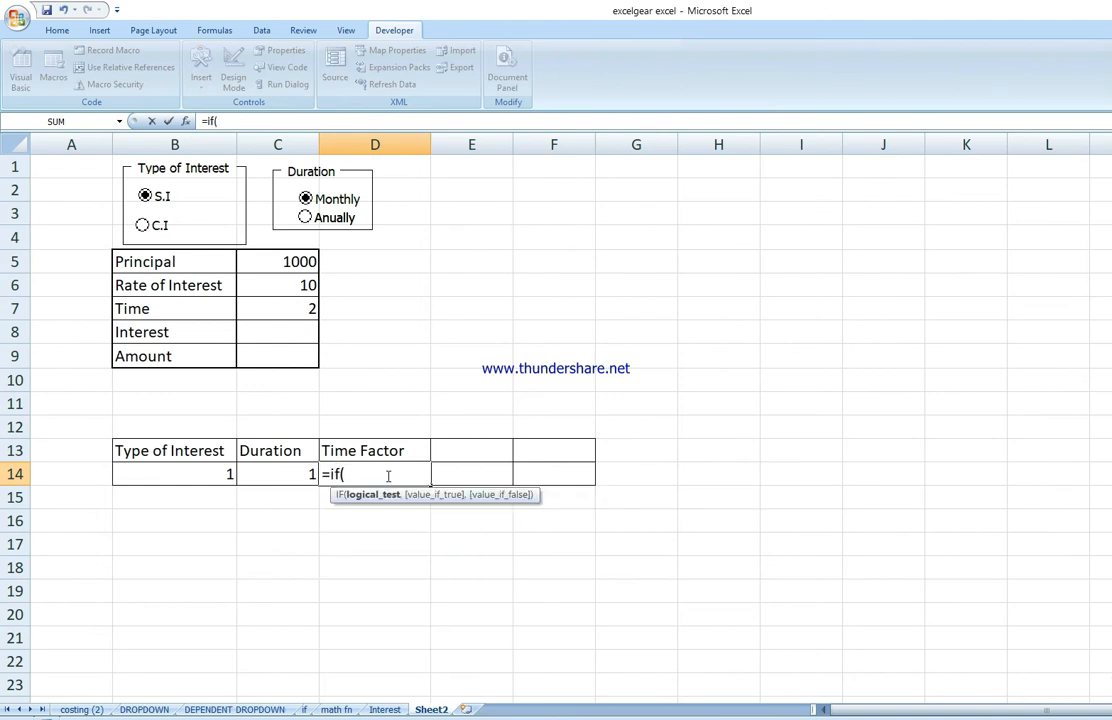
pyautogui.click(287, 473)
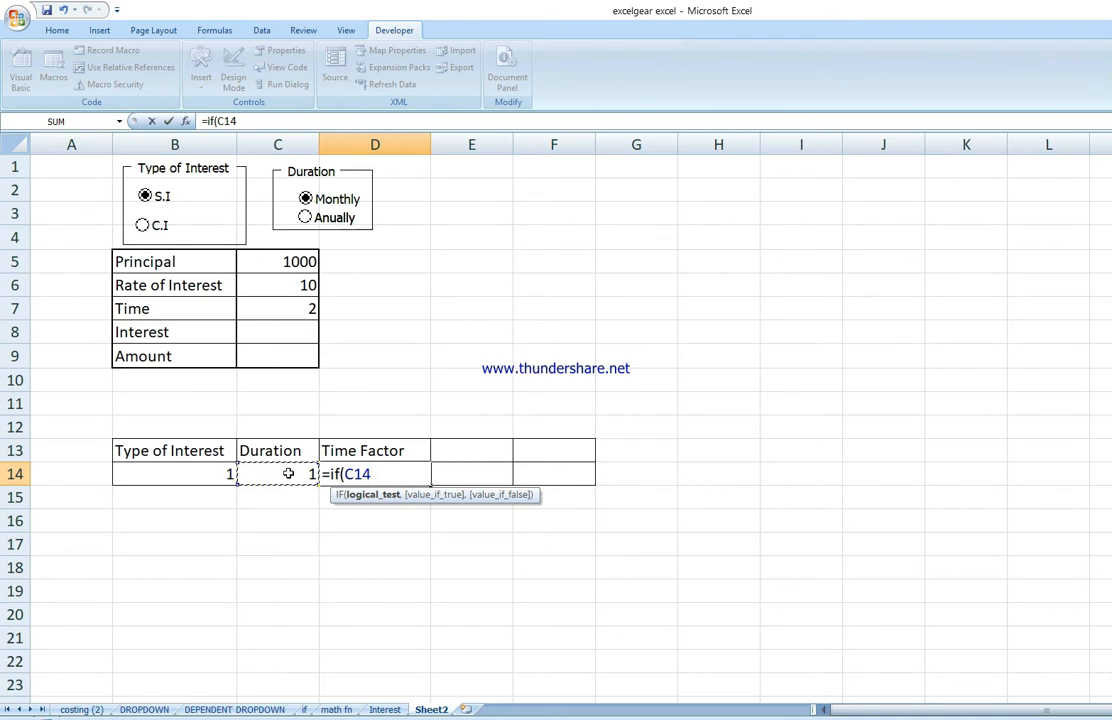
pyautogui.write('=1,')
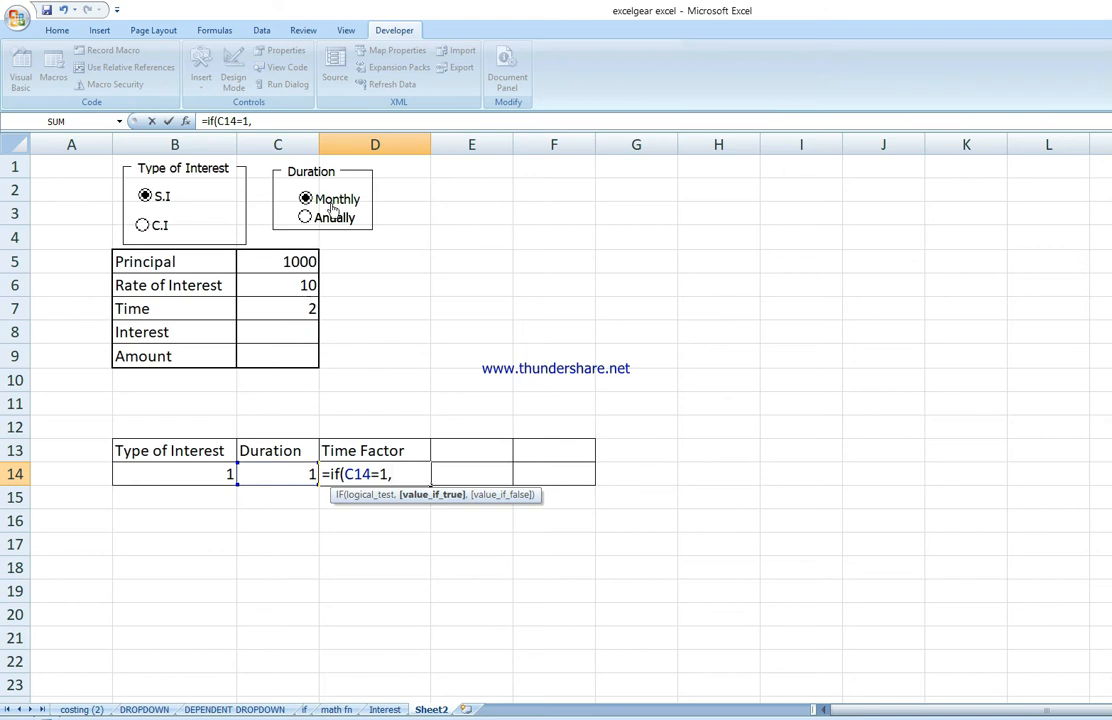
pyautogui.click(300, 311)
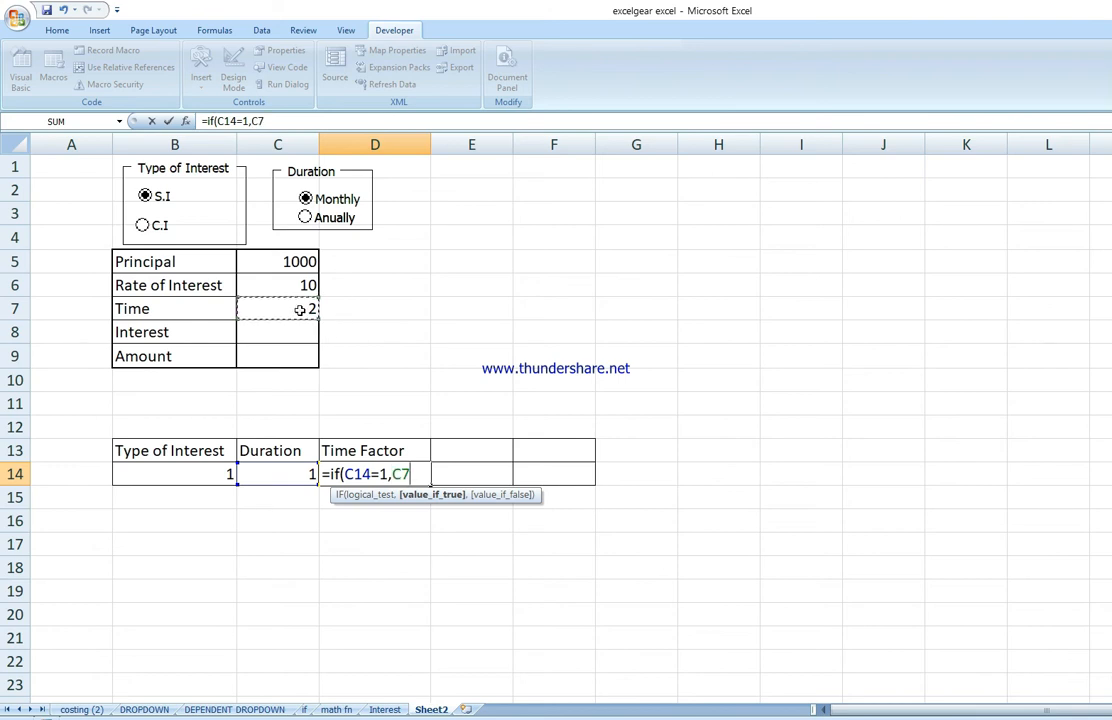
pyautogui.write('/12')
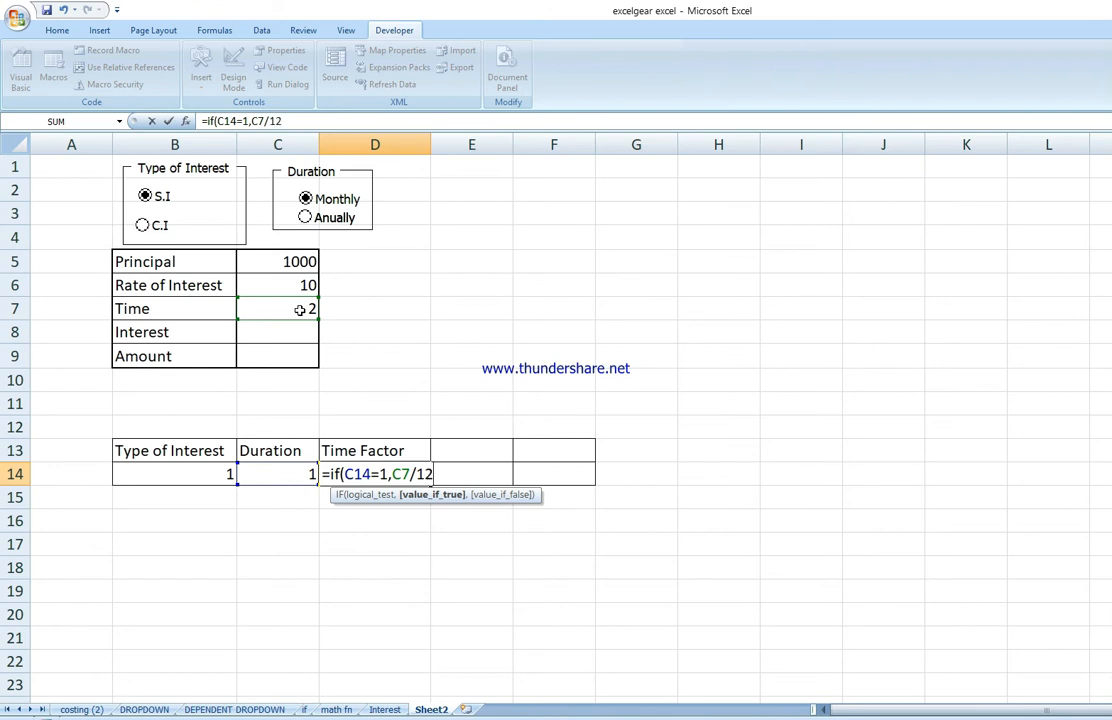
pyautogui.write(',')
pyautogui.click(300, 310)
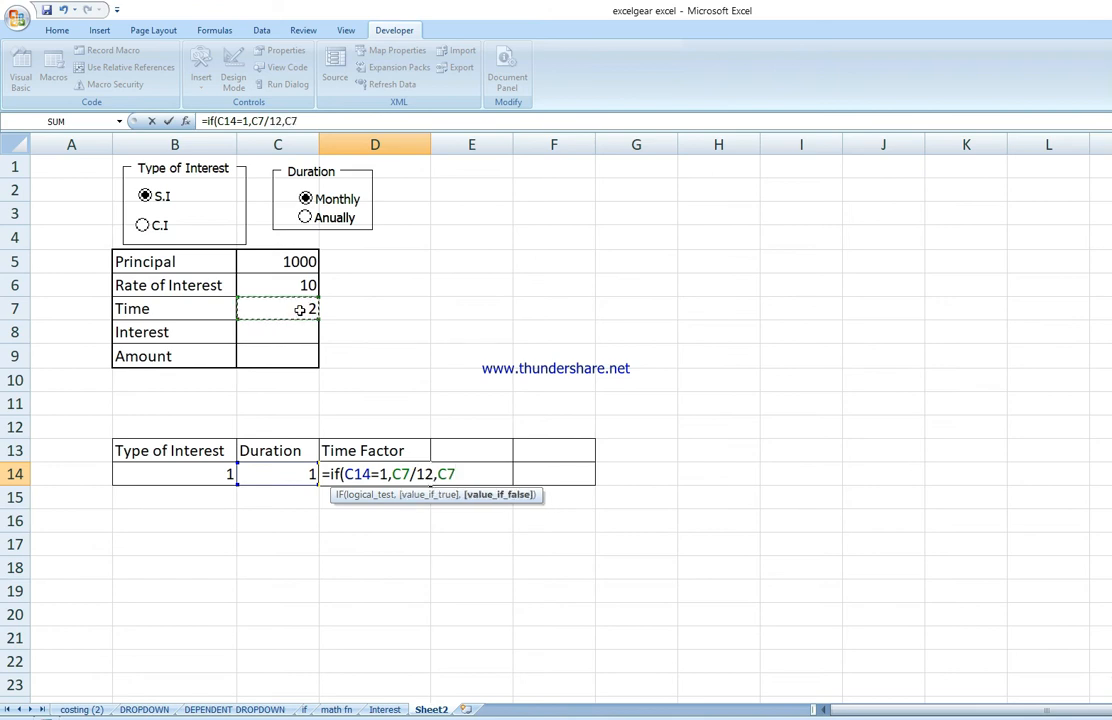
pyautogui.write(')')
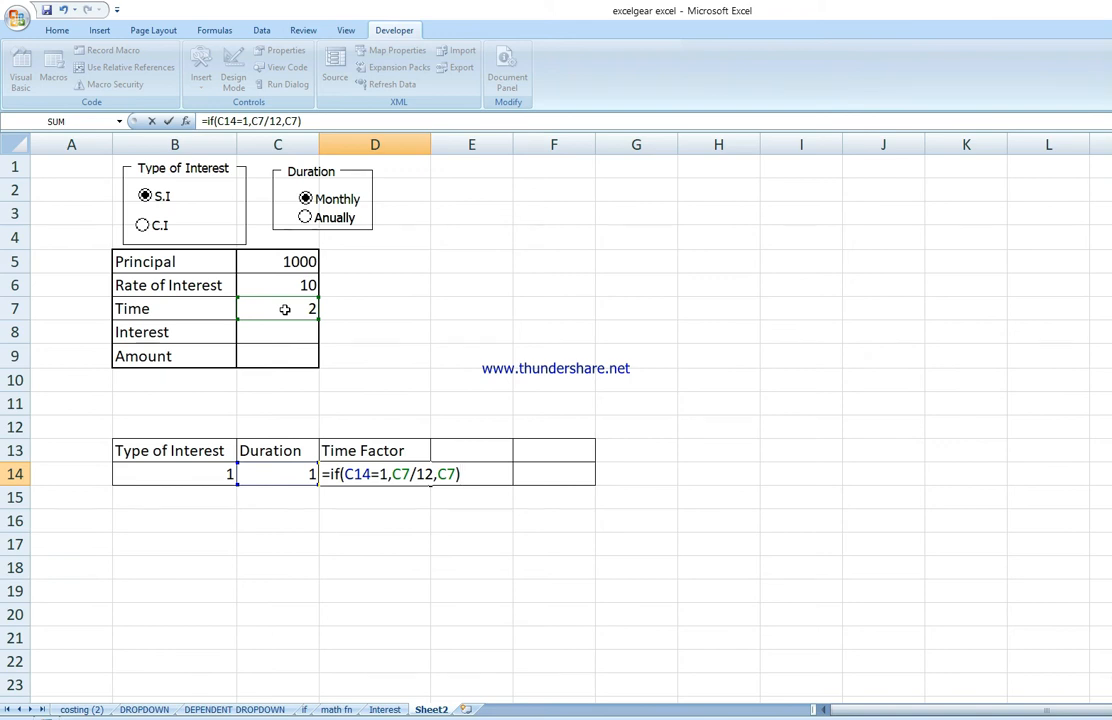
pyautogui.press('Return')
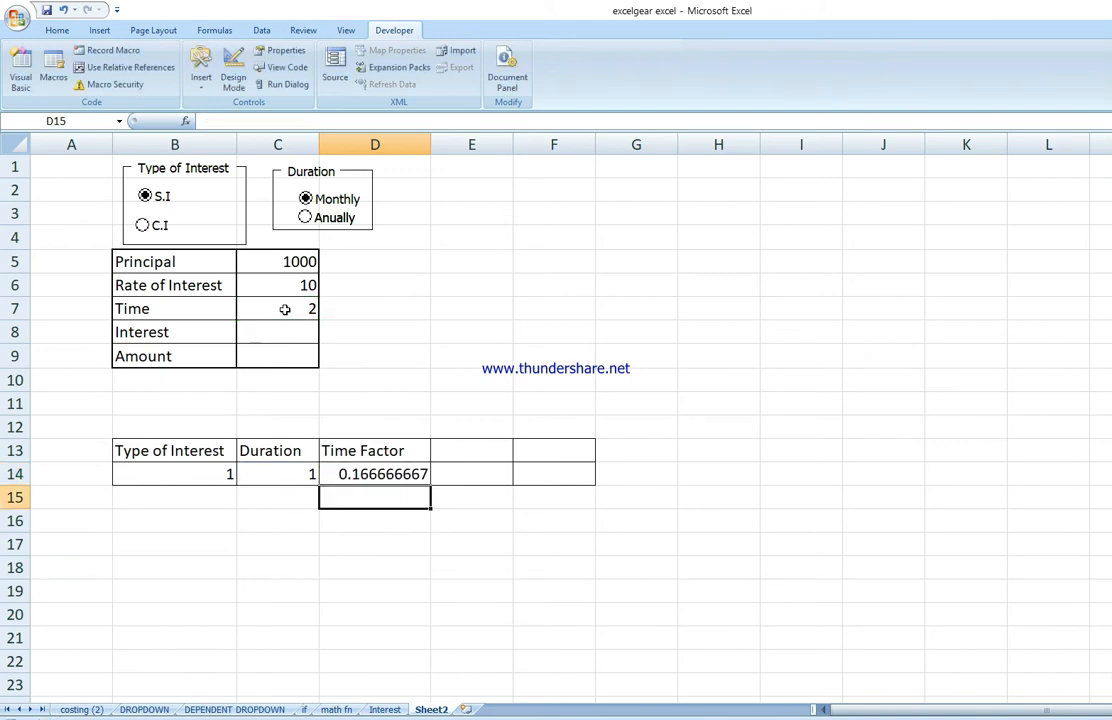
# Step: Test the time factor by setting Time to 12 and toggling the Duration option buttons between Anually and Monthly
pyautogui.click(328, 222)
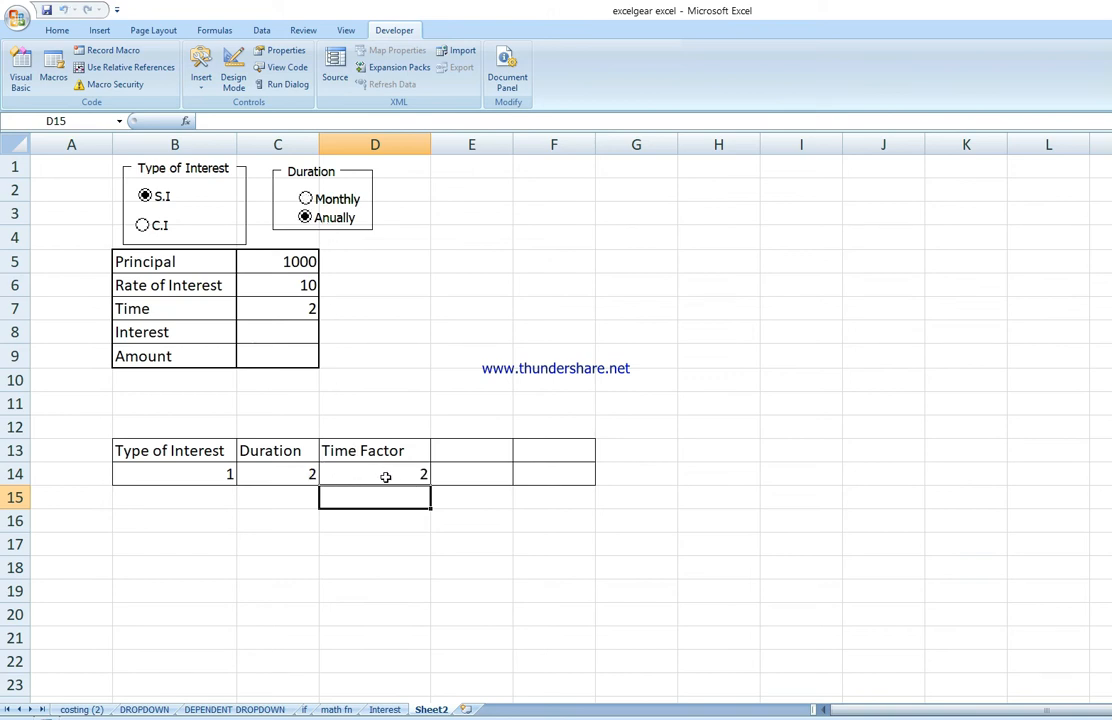
pyautogui.click(300, 316)
pyautogui.write('125')
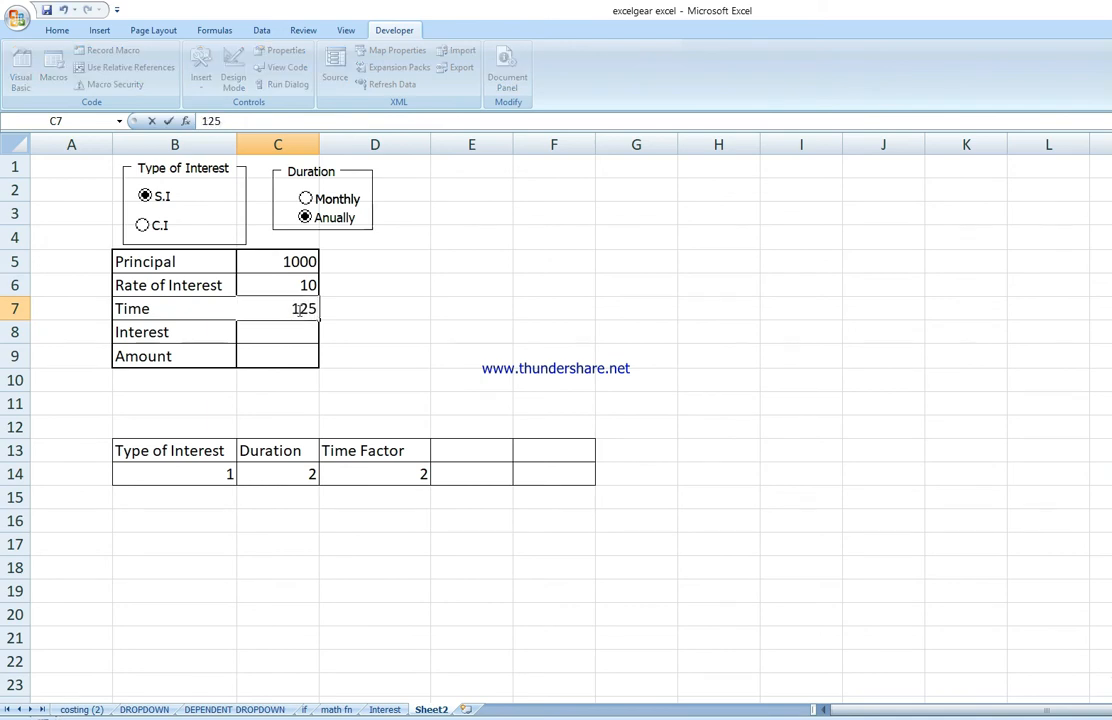
pyautogui.press('BackSpace')
pyautogui.click(333, 200)
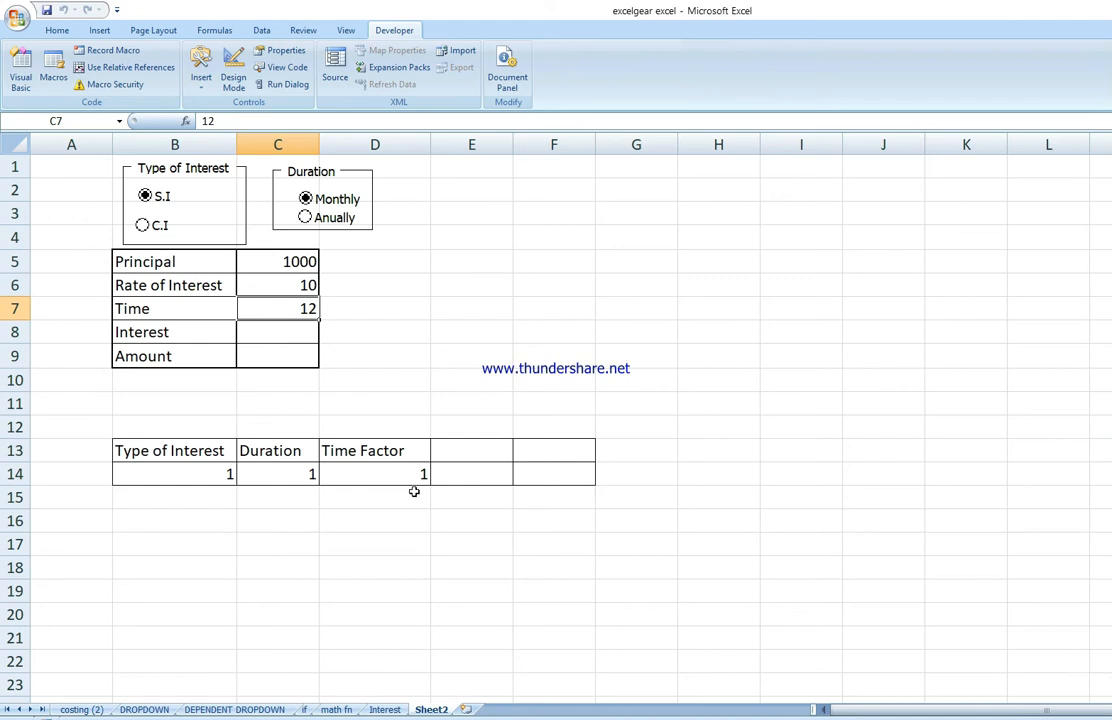
# Step: Label cell E13 as Interest Factor
pyautogui.click(488, 449)
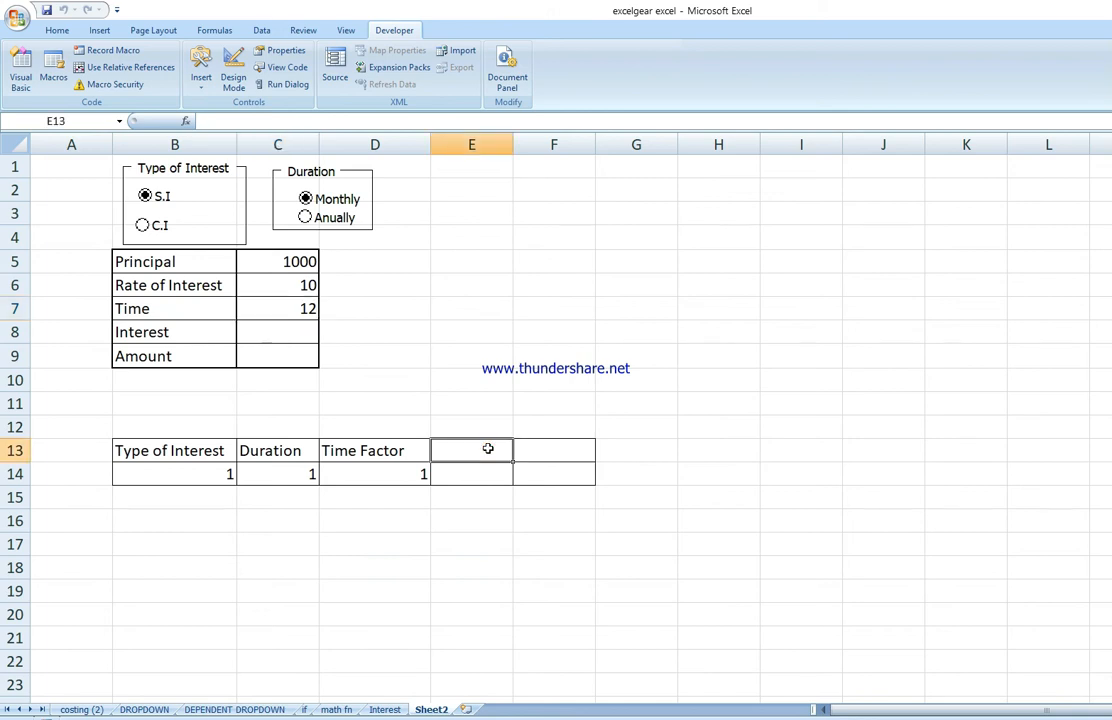
pyautogui.write('Int')
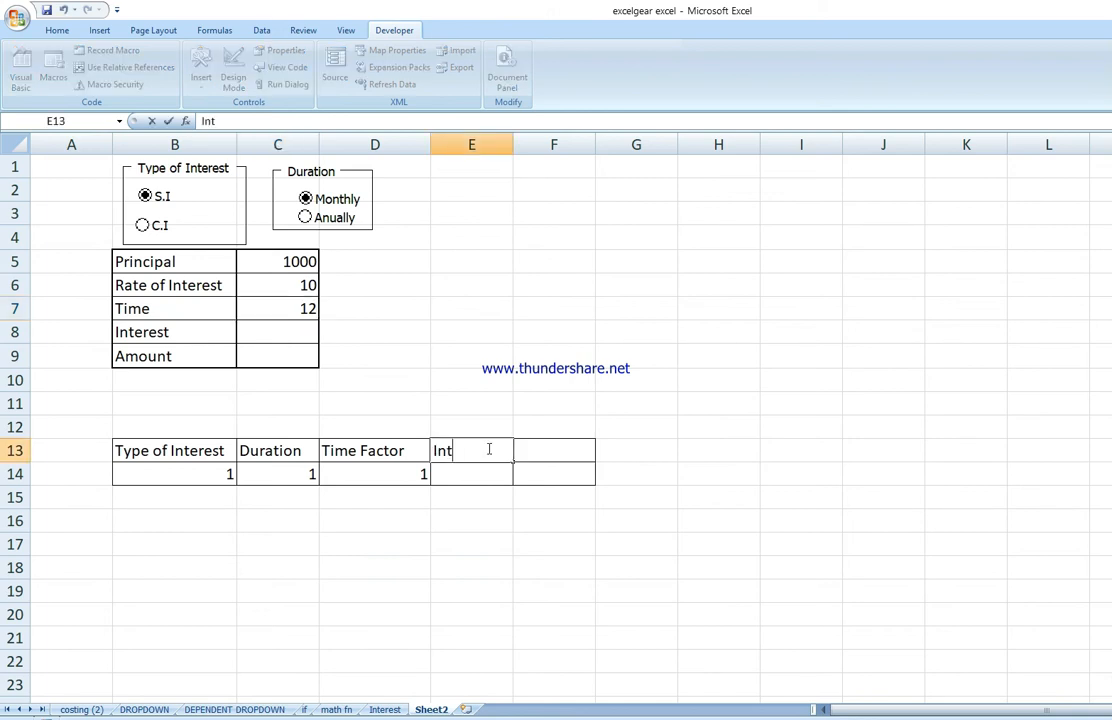
pyautogui.write('erest Factor')
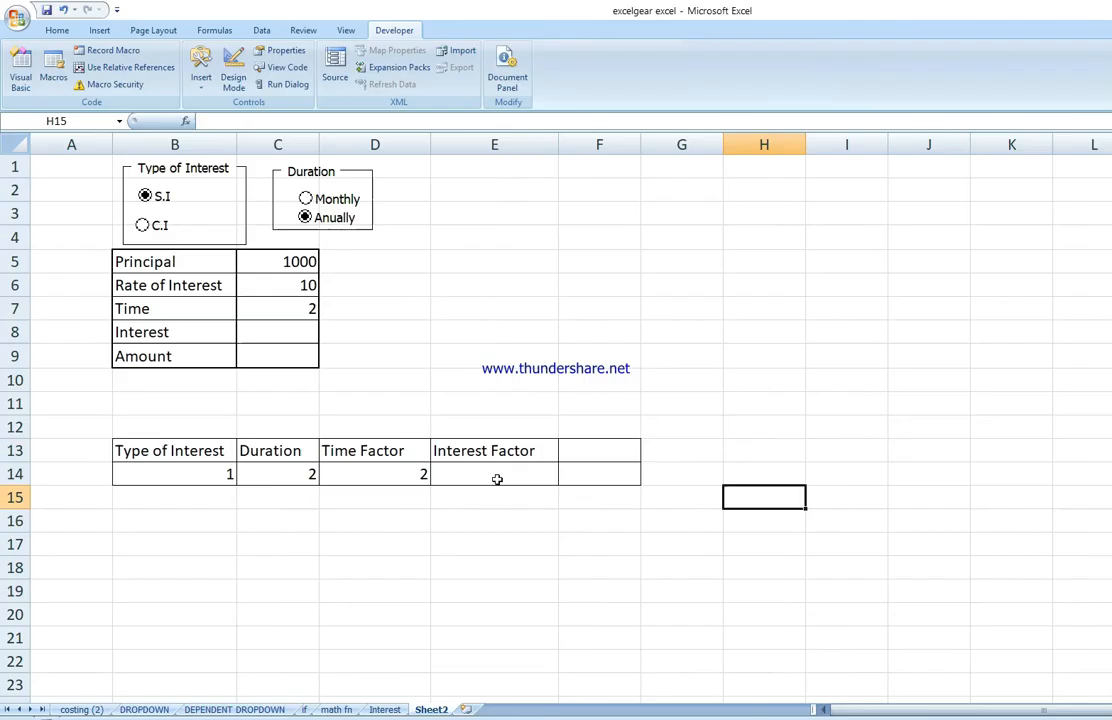
# Step: Start an IF formula in E14 that returns (C6*D14/100) when B14=1
pyautogui.click(495, 481)
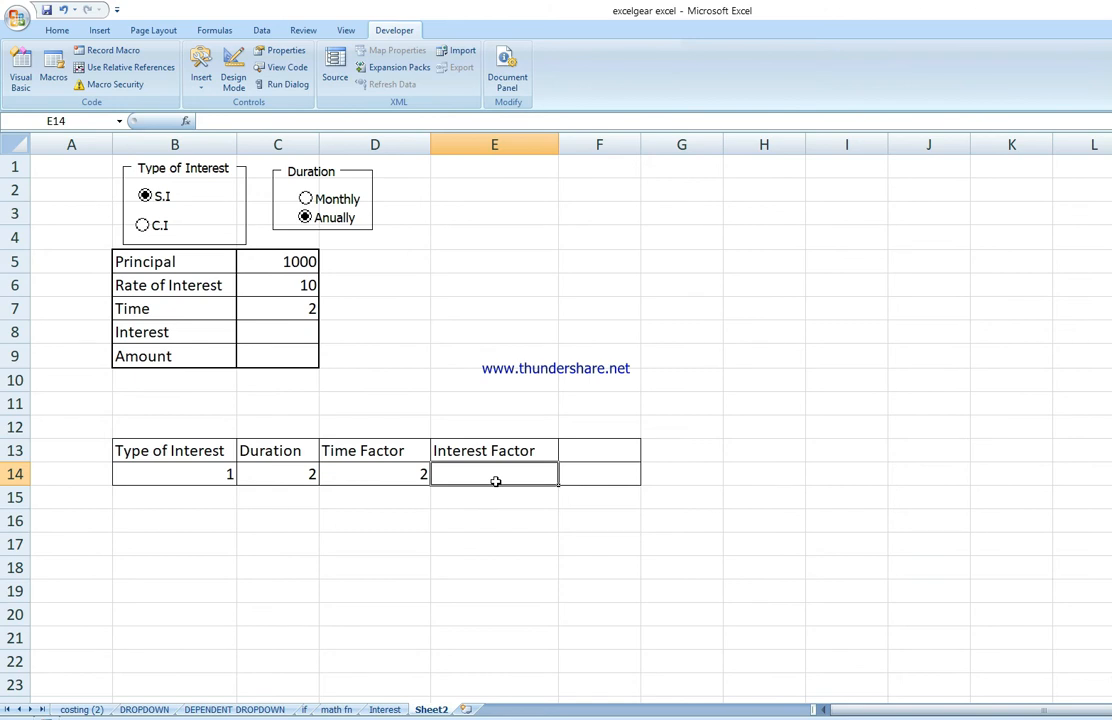
pyautogui.write('=')
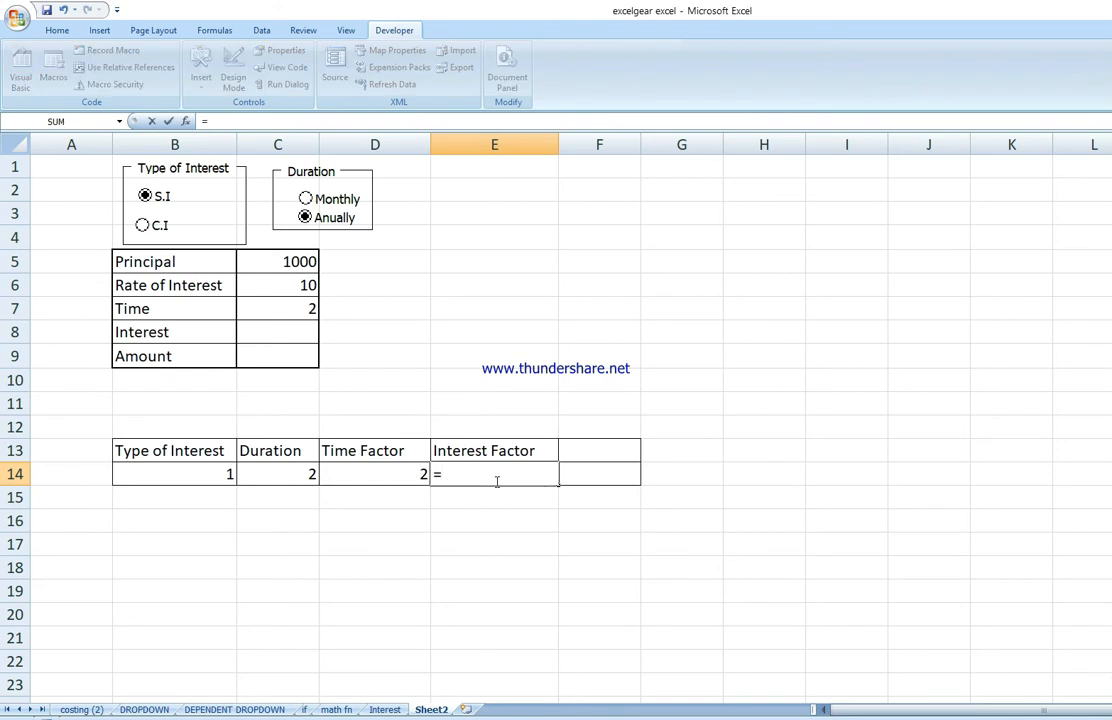
pyautogui.write('if(')
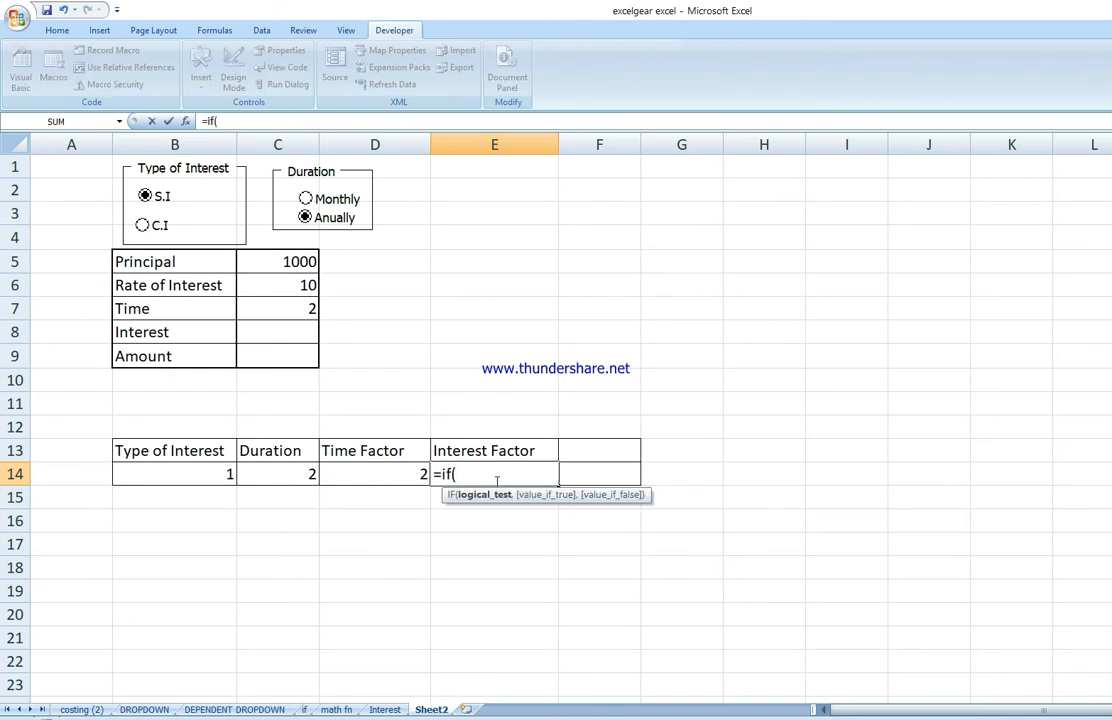
pyautogui.click(199, 475)
pyautogui.write('=14=1')
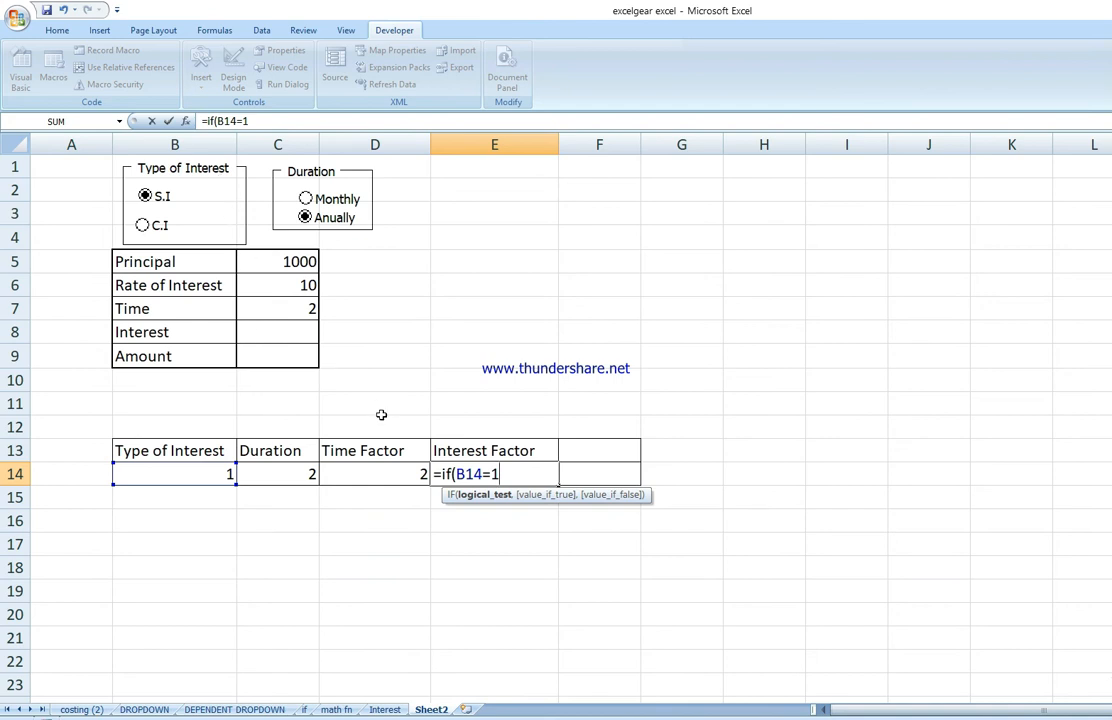
pyautogui.write(',')
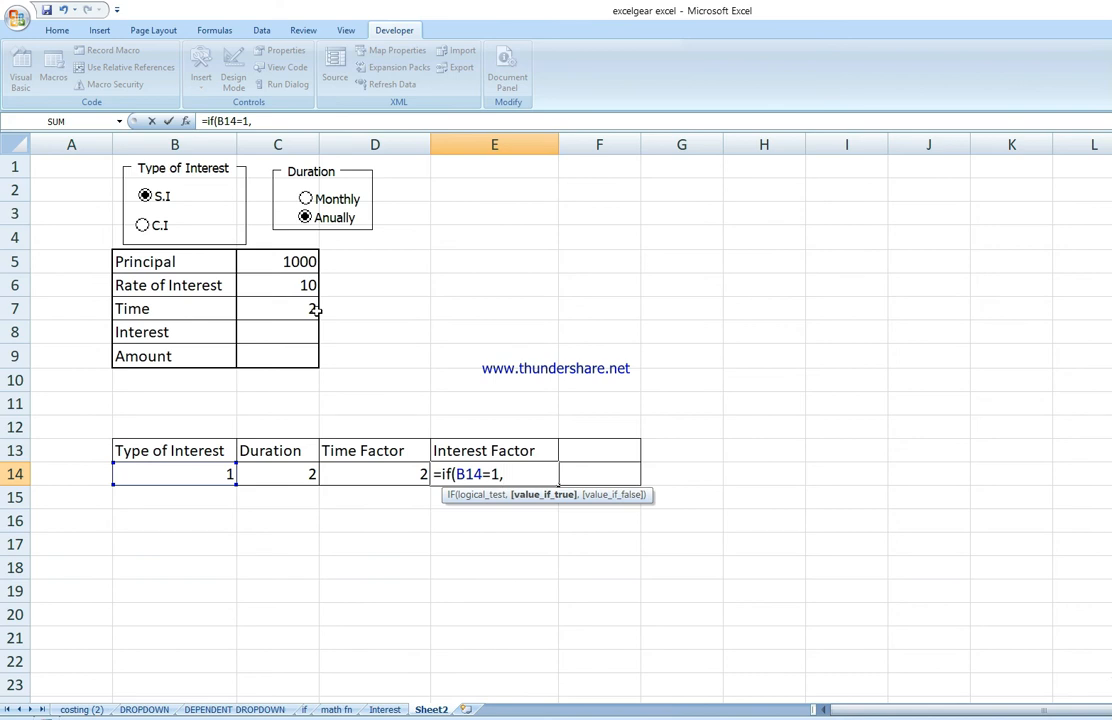
pyautogui.write('(')
pyautogui.click(291, 286)
pyautogui.write('*')
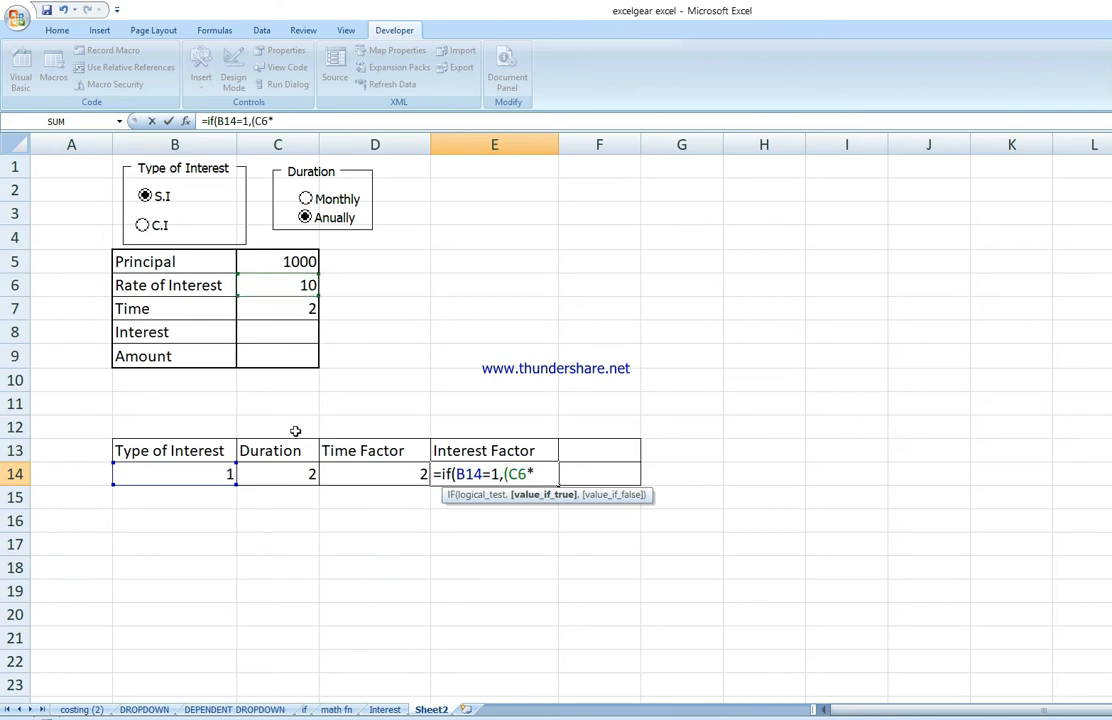
pyautogui.click(345, 474)
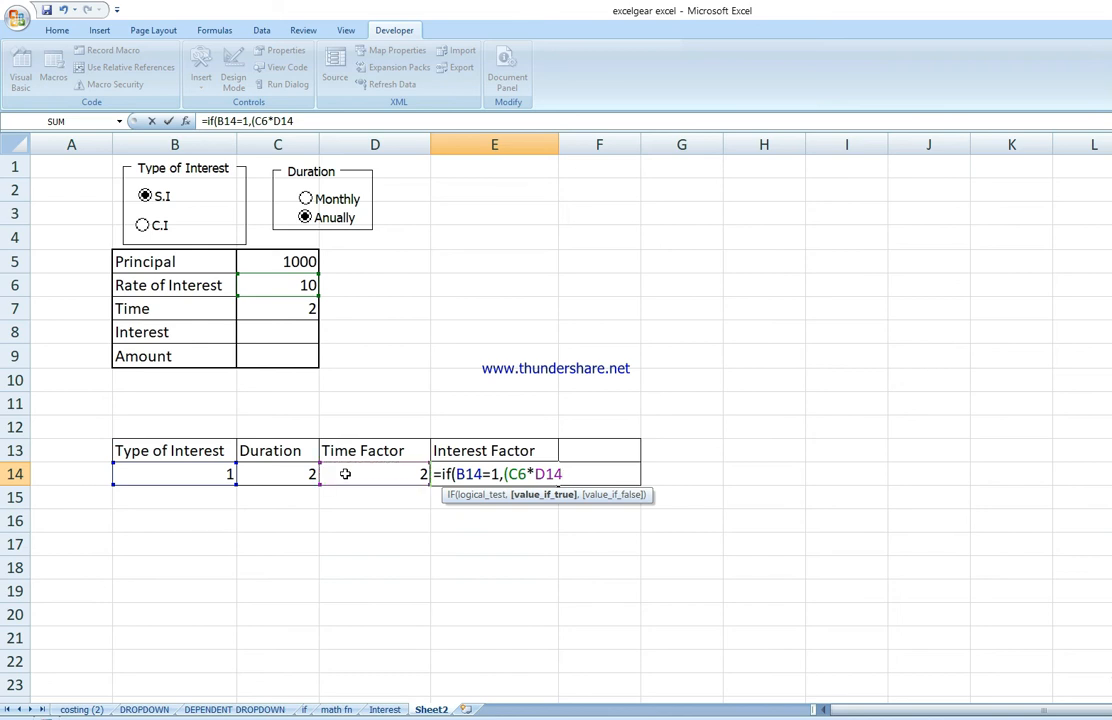
pyautogui.write('/100)')
pyautogui.write(',')
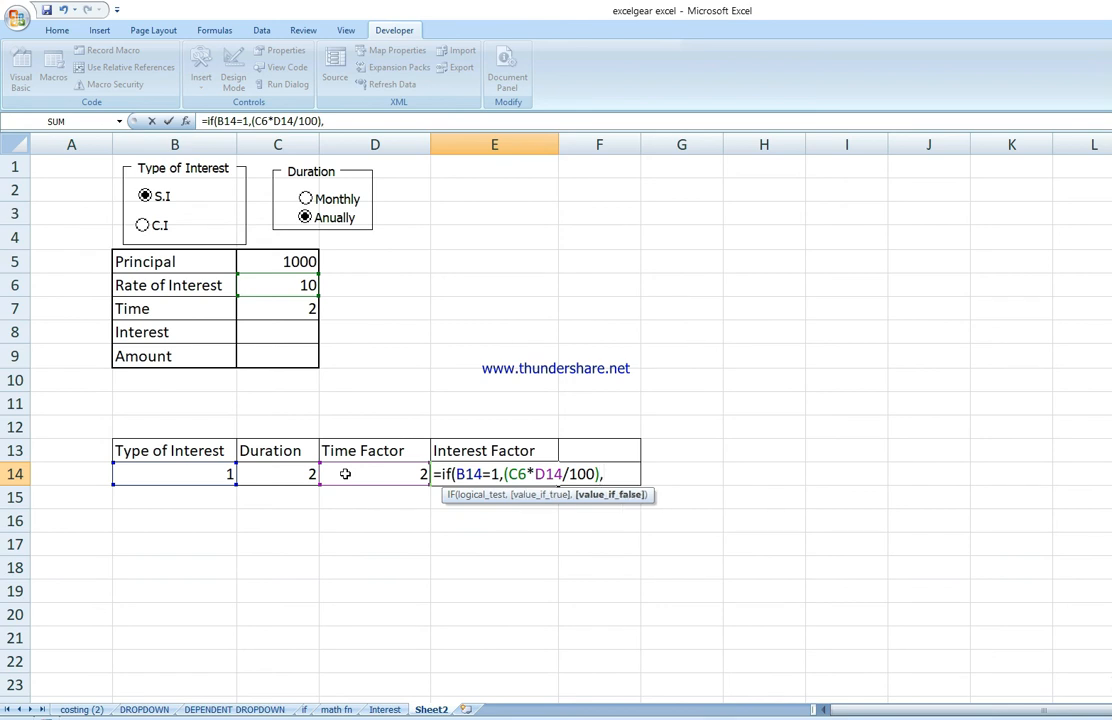
pyautogui.write('power')
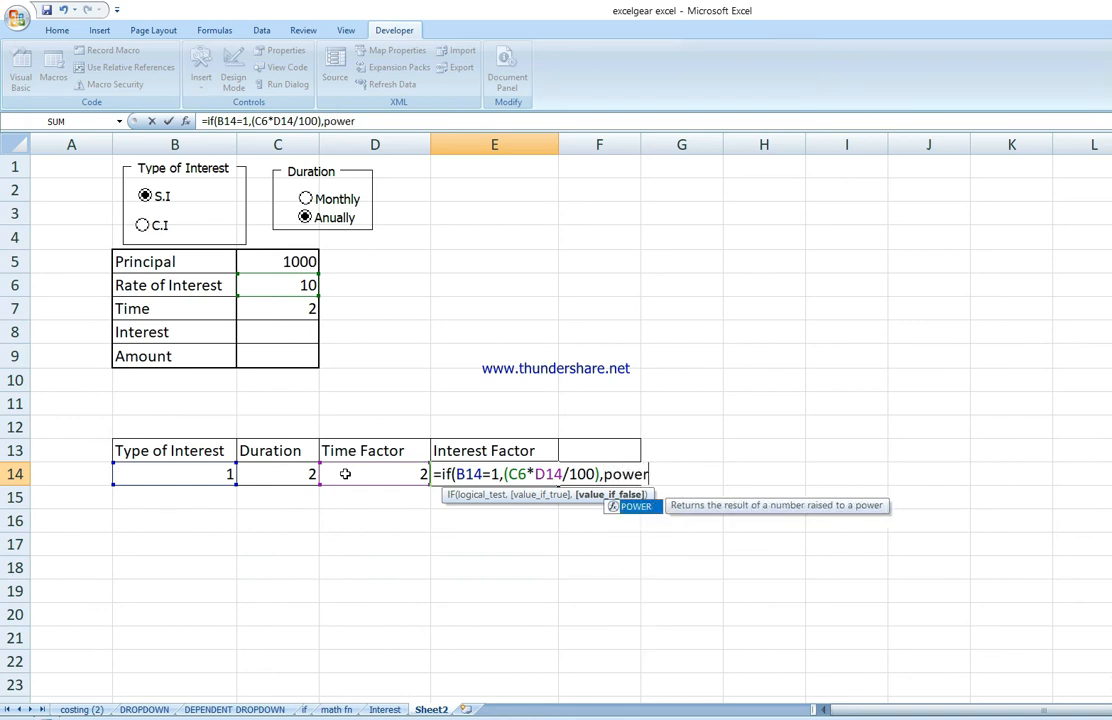
pyautogui.write('(')
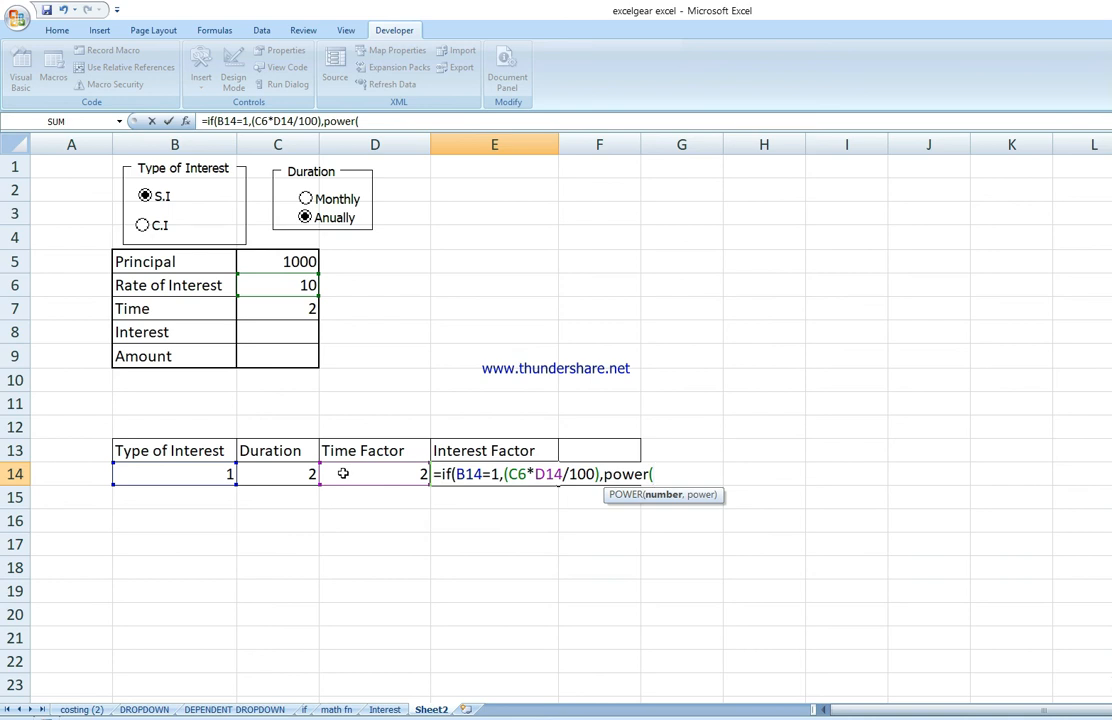
pyautogui.write('(100+')
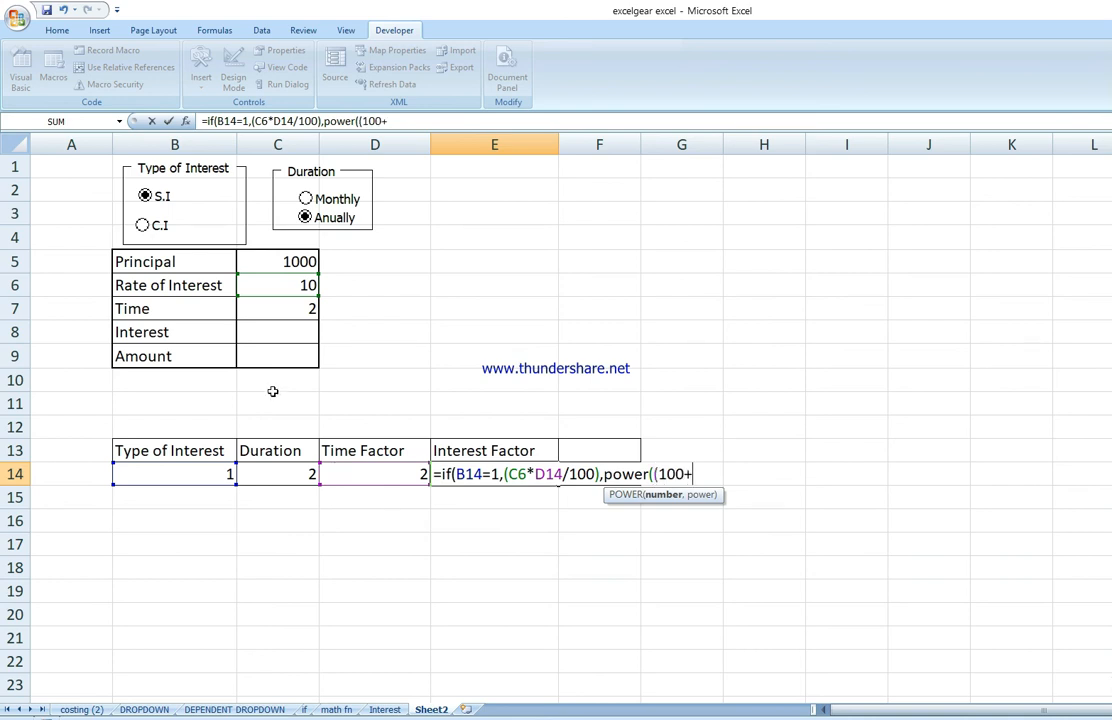
# Step: Add POWER((100+C6),D14) as the value_if_false part of the IF formula in E14
pyautogui.click(287, 285)
pyautogui.write('),')
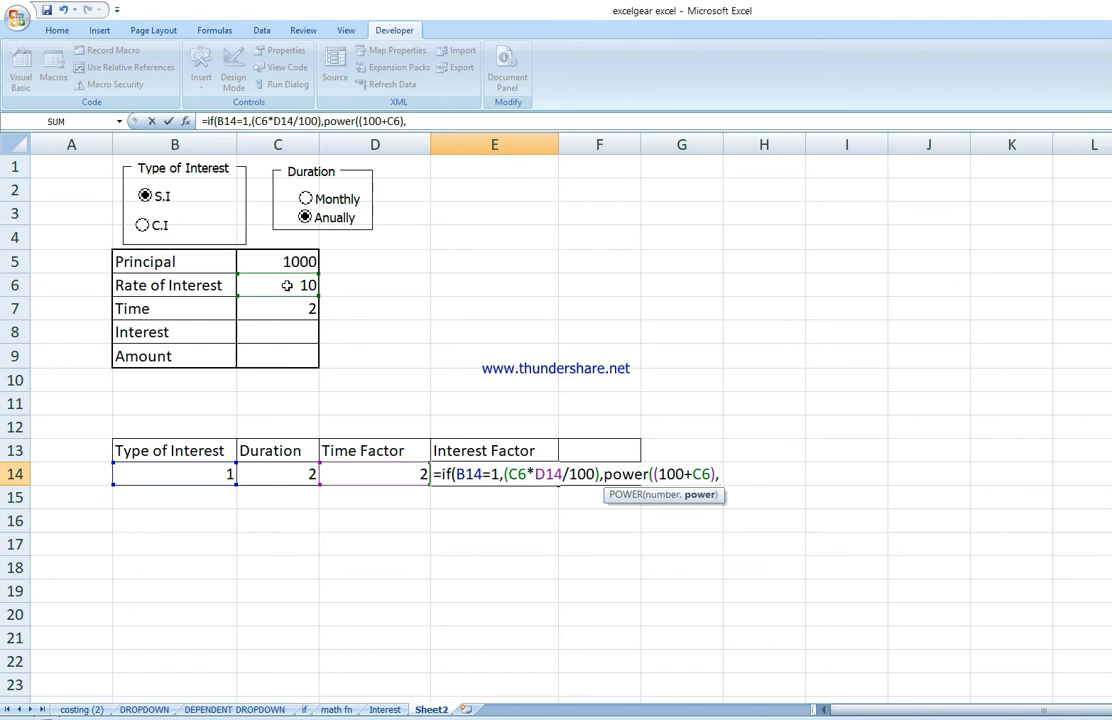
pyautogui.click(390, 476)
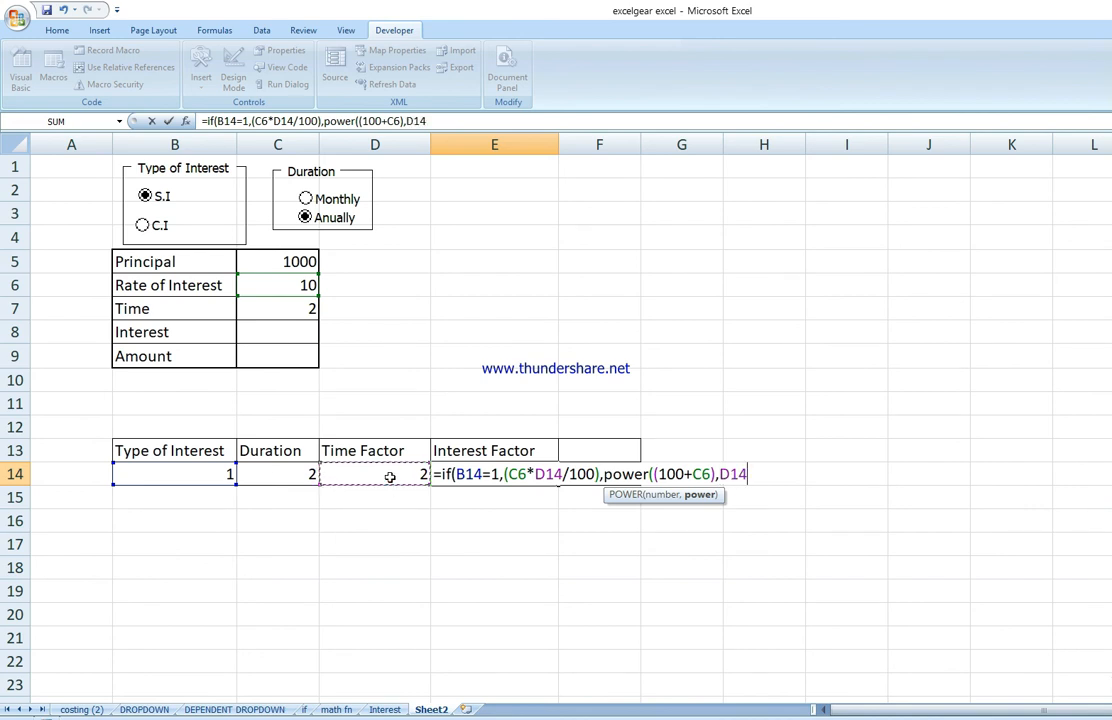
pyautogui.write(')')
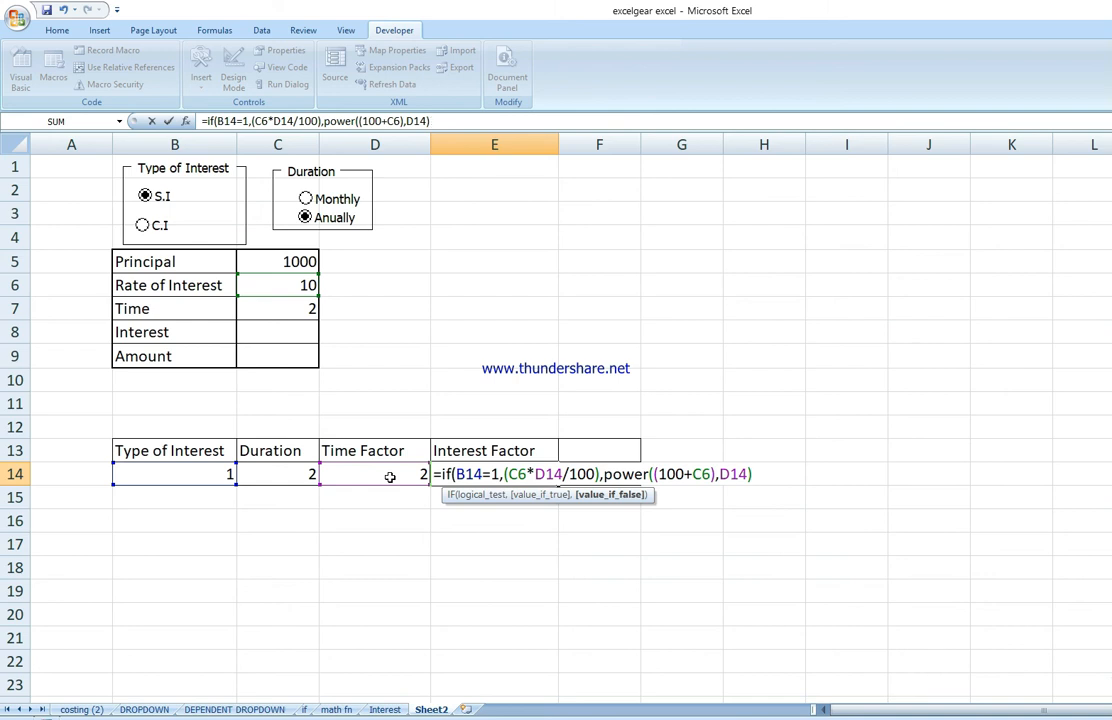
pyautogui.write(')')
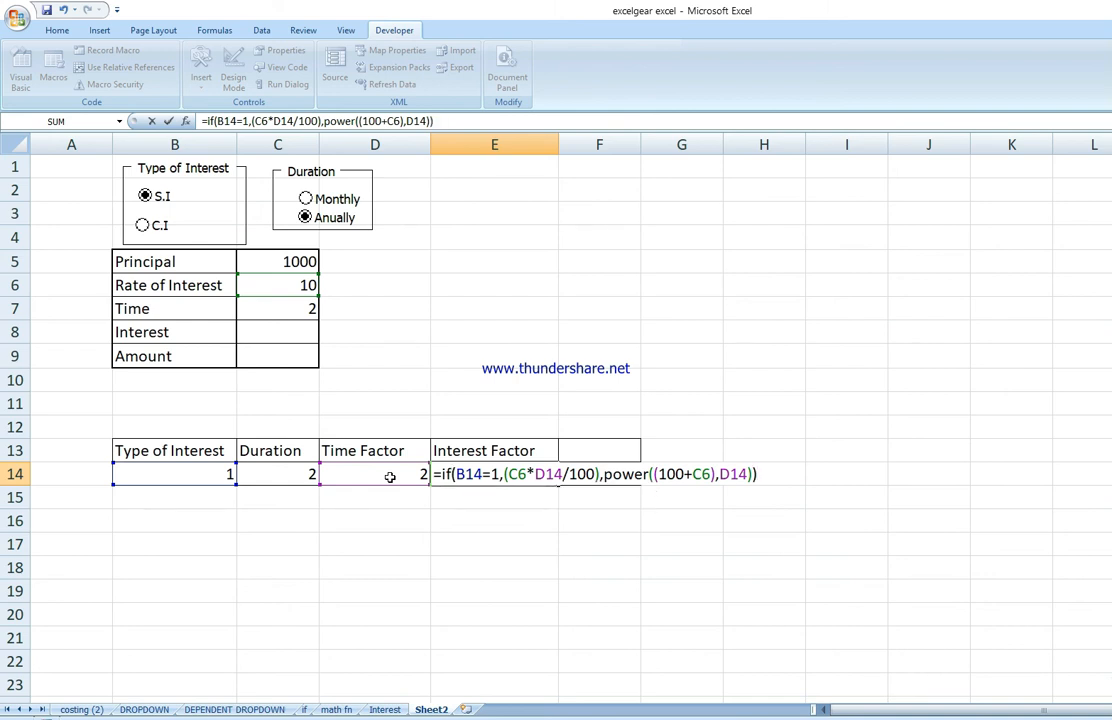
# Step: Divide it by POWER(100,D14), subtract 1, confirm the E14 formula, and switch Type of Interest to C.I to test it
pyautogui.press('BackSpace')
pyautogui.write('/')
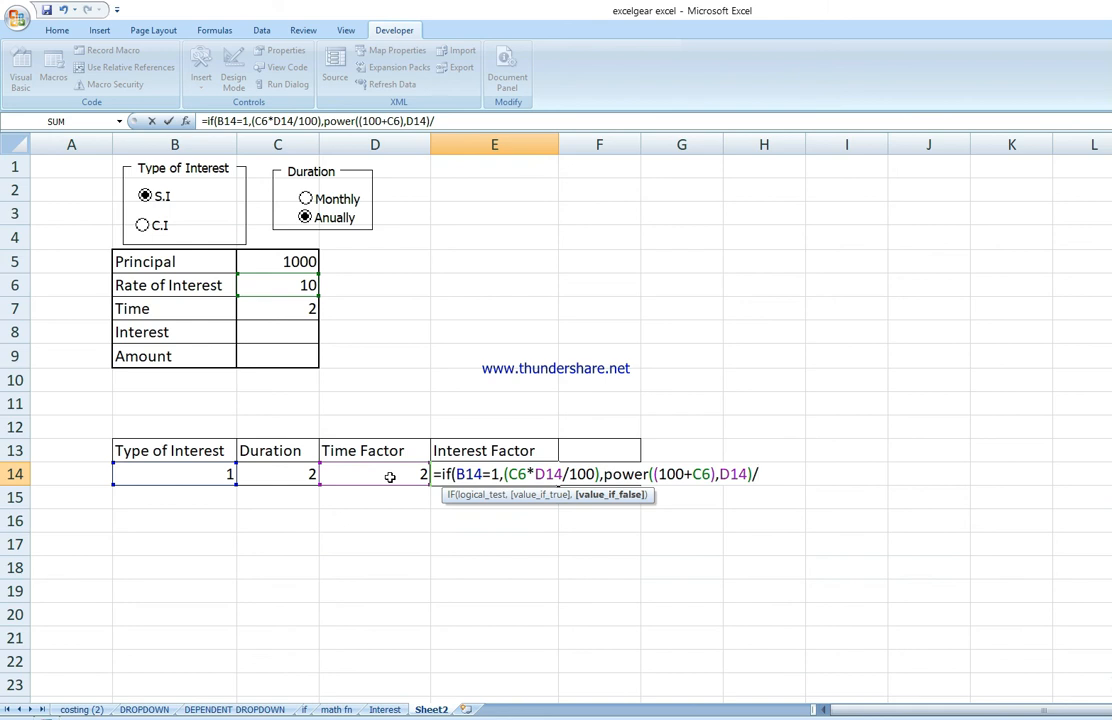
pyautogui.write('power')
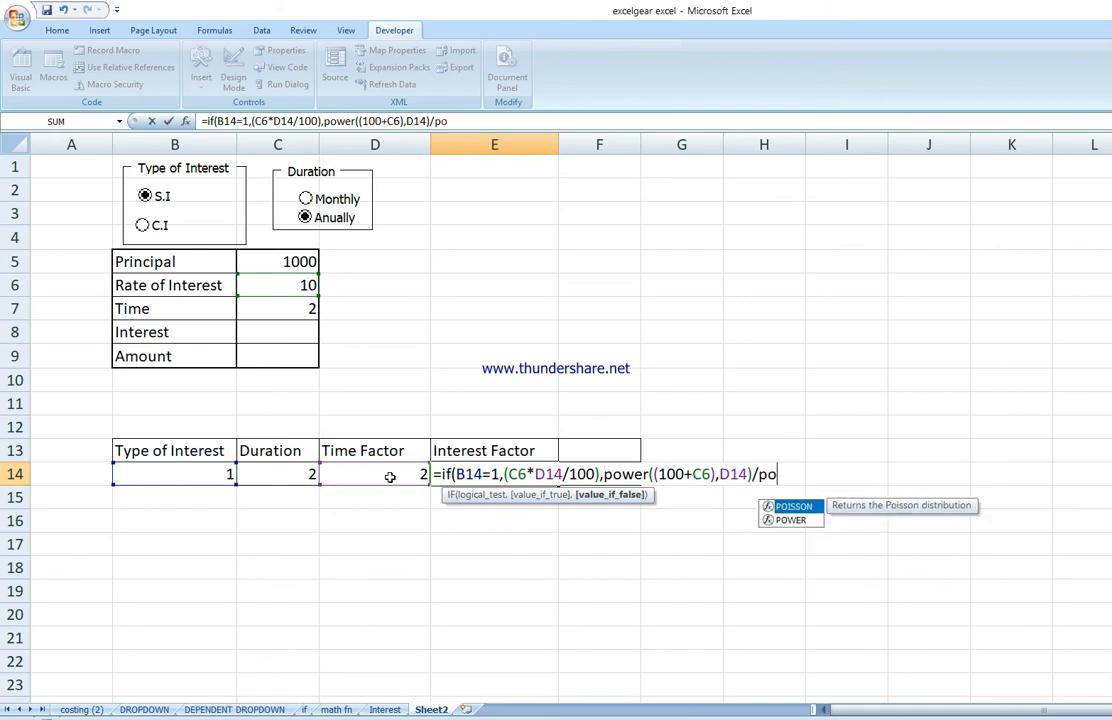
pyautogui.write('(')
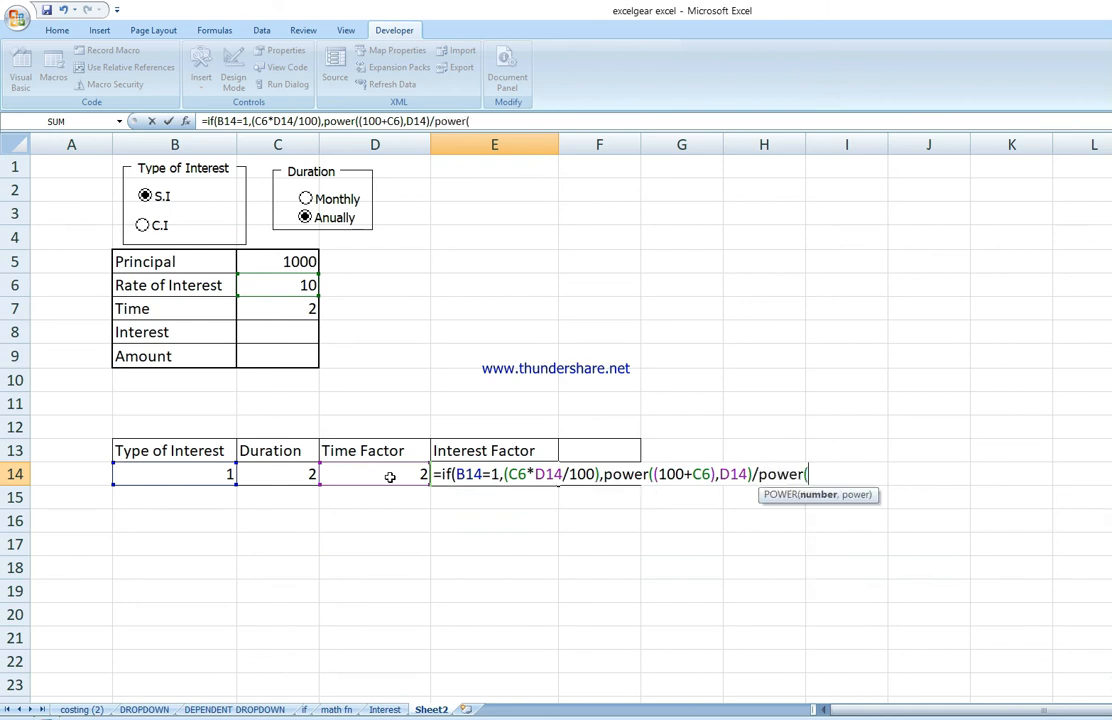
pyautogui.write('100,')
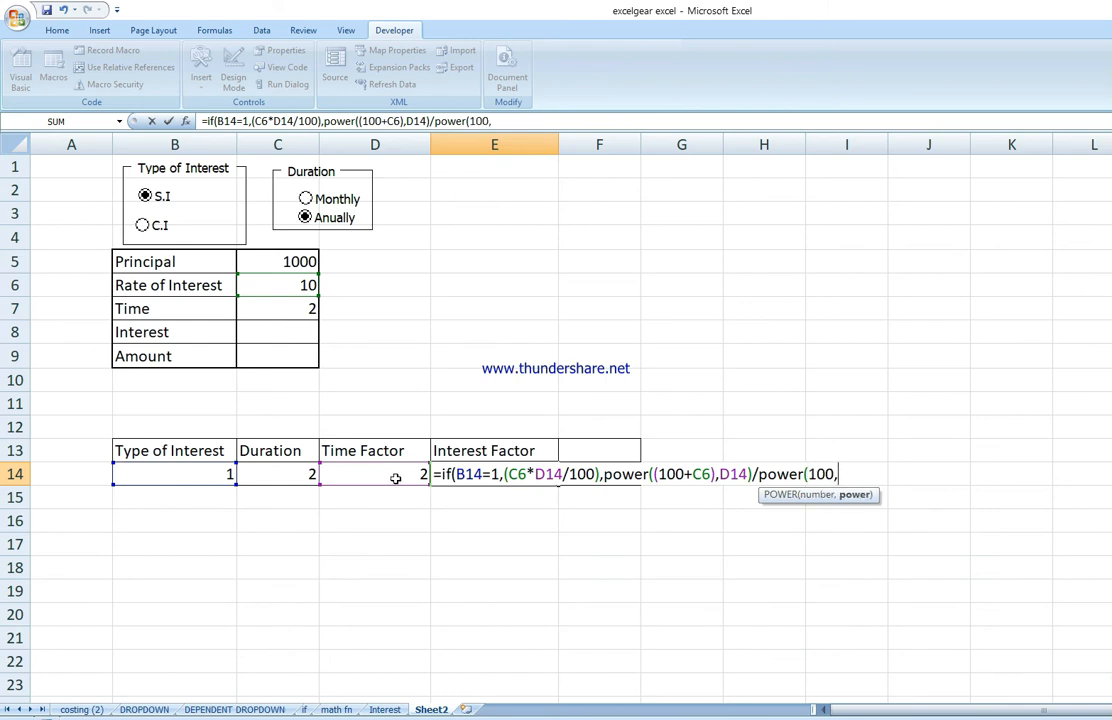
pyautogui.click(395, 479)
pyautogui.write(')')
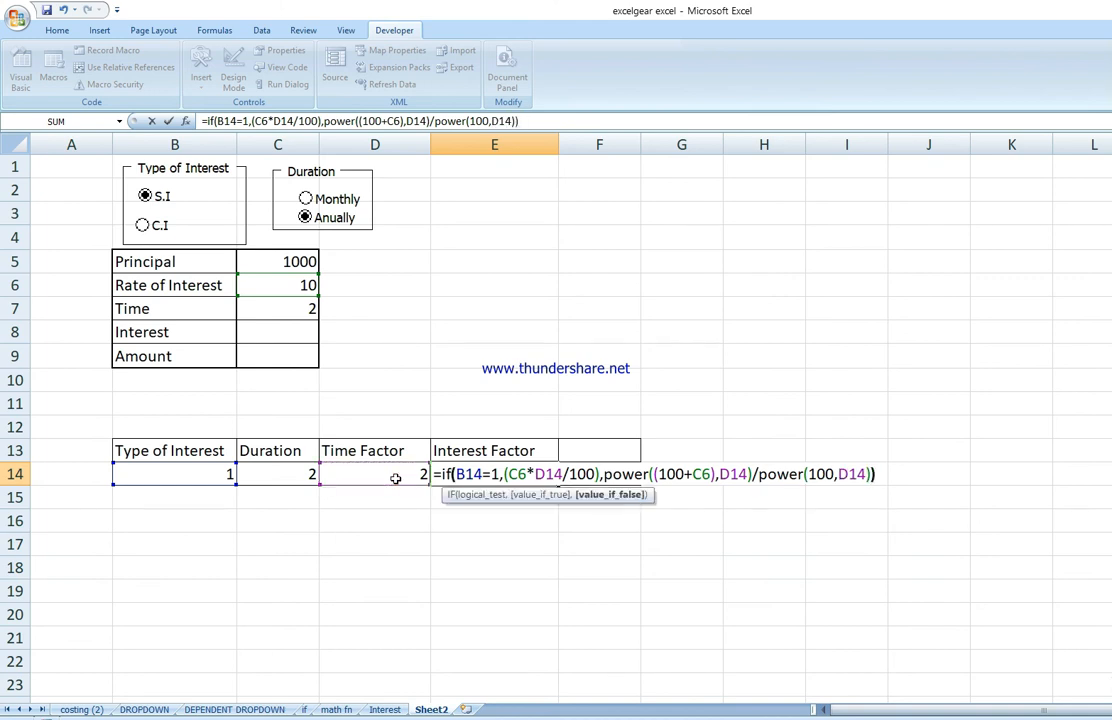
pyautogui.write(')')
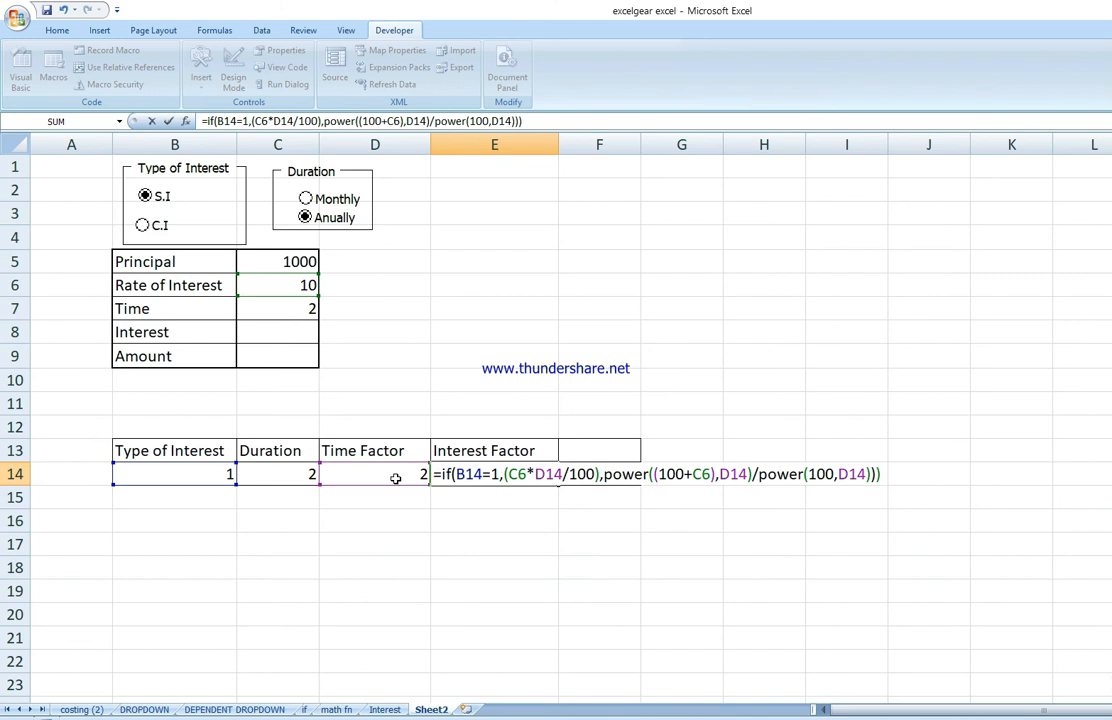
pyautogui.press('BackSpace')
pyautogui.press('BackSpace')
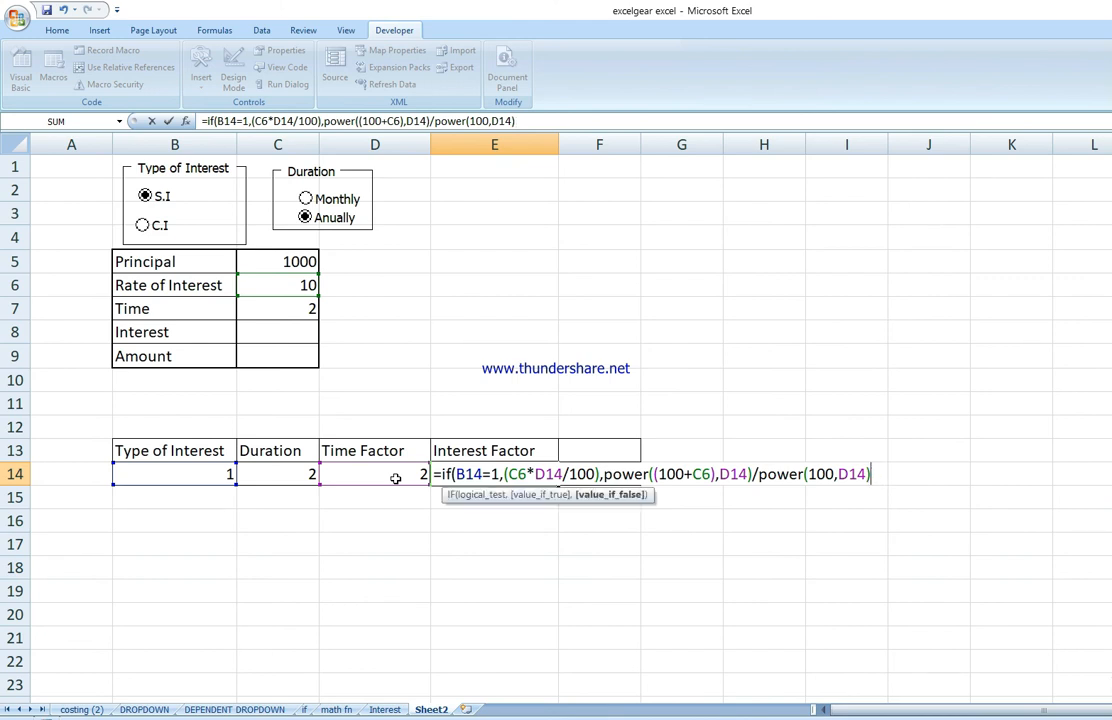
pyautogui.write(')')
pyautogui.press('BackSpace')
pyautogui.write('-1)')
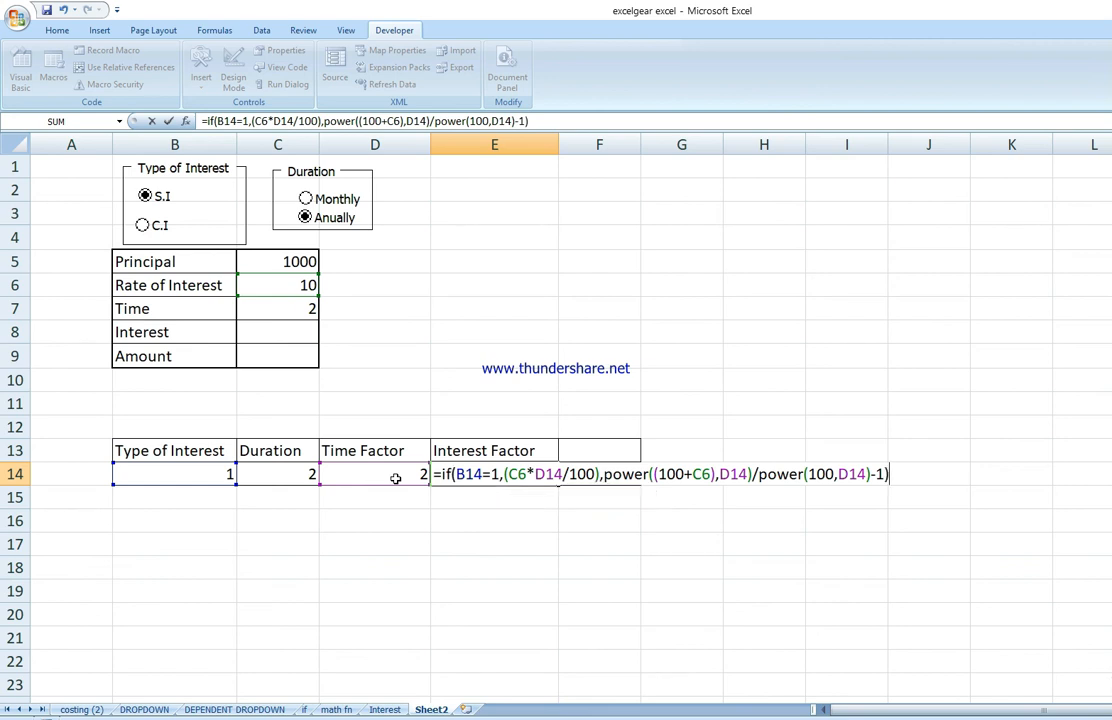
pyautogui.press('Return')
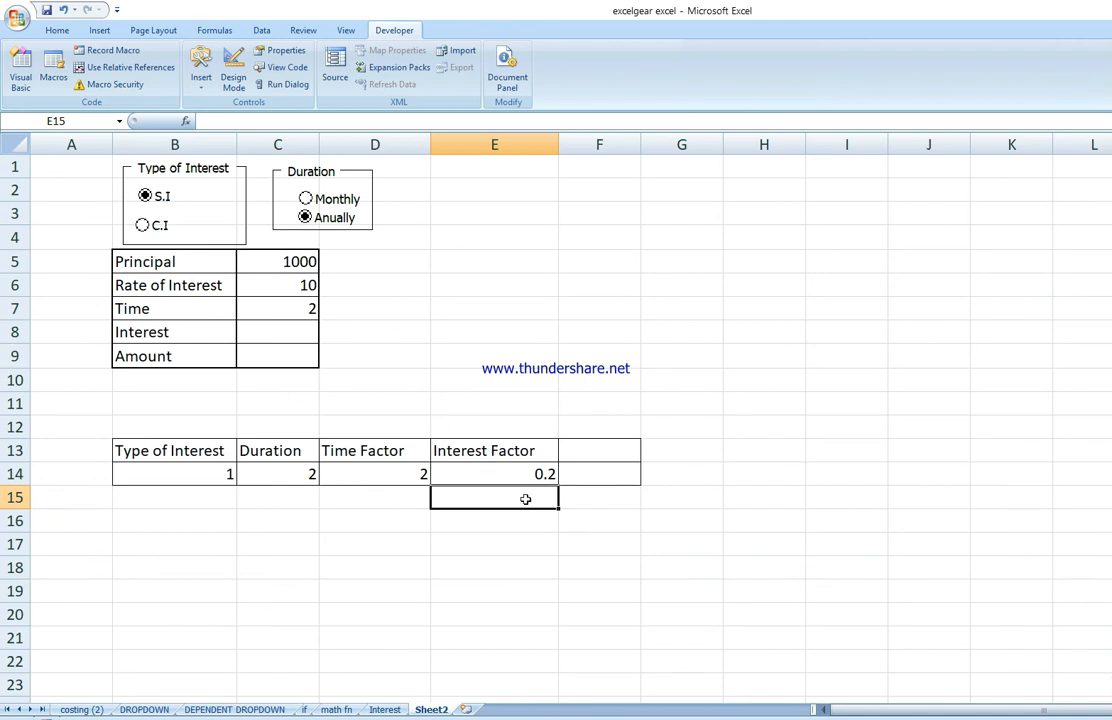
pyautogui.click(158, 230)
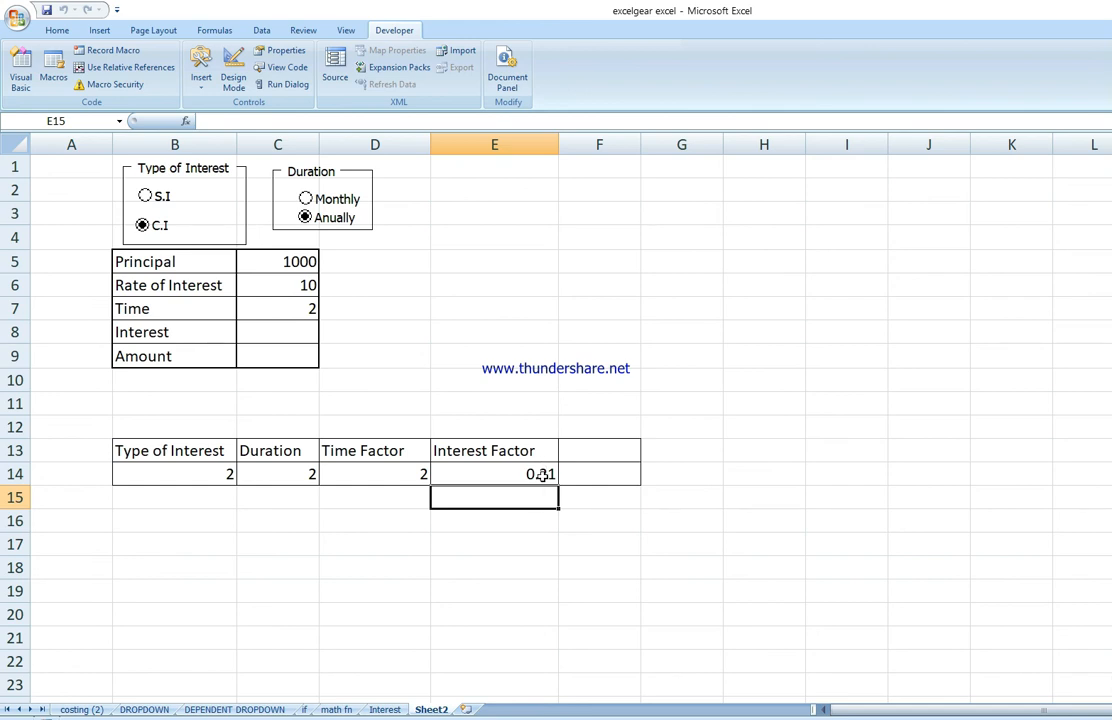
# Step: Enter the formula =C5*E14 in cell C8 to compute Interest
pyautogui.click(297, 335)
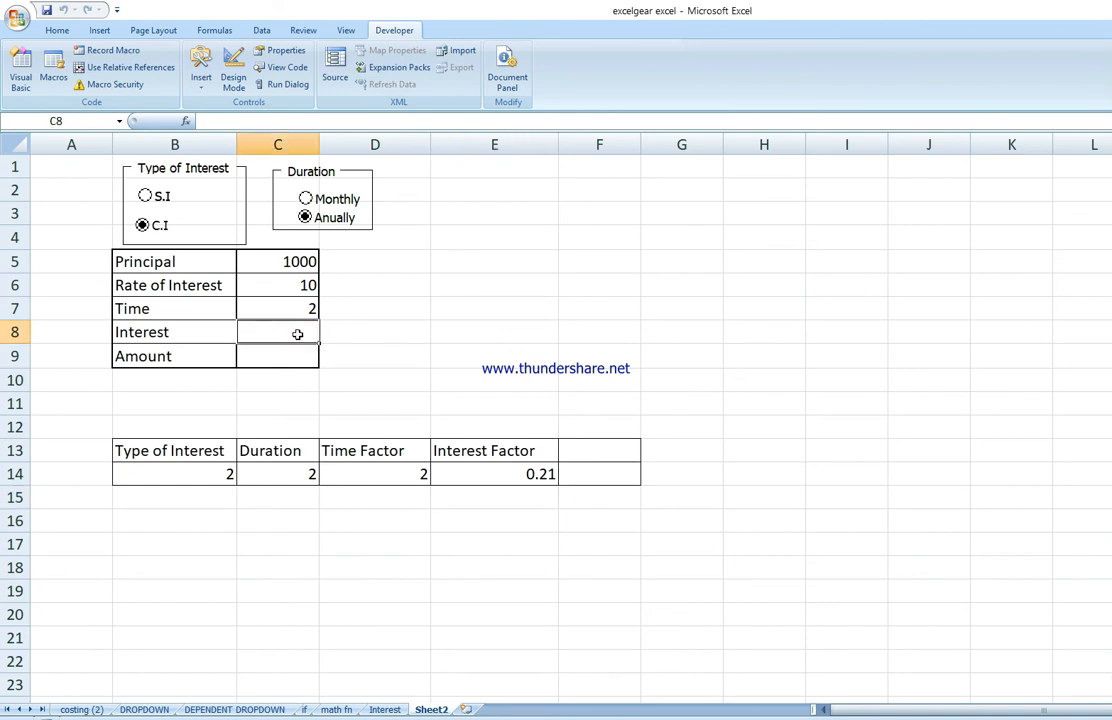
pyautogui.write('=')
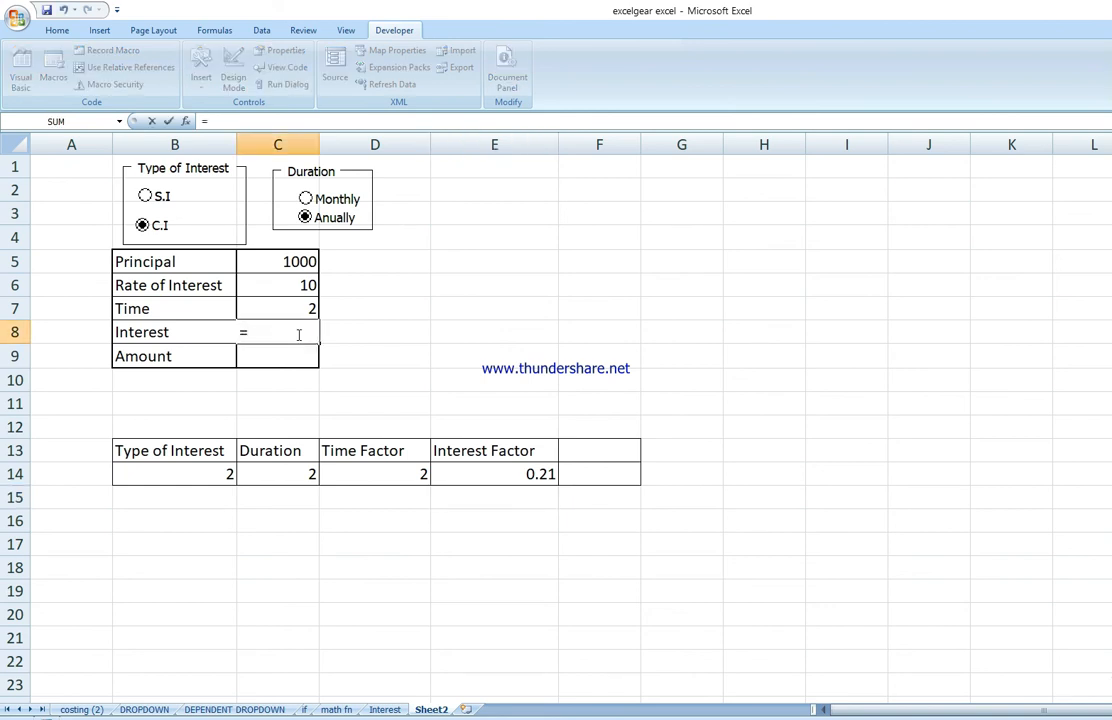
pyautogui.click(290, 261)
pyautogui.write('*')
pyautogui.click(510, 476)
pyautogui.press('Return')
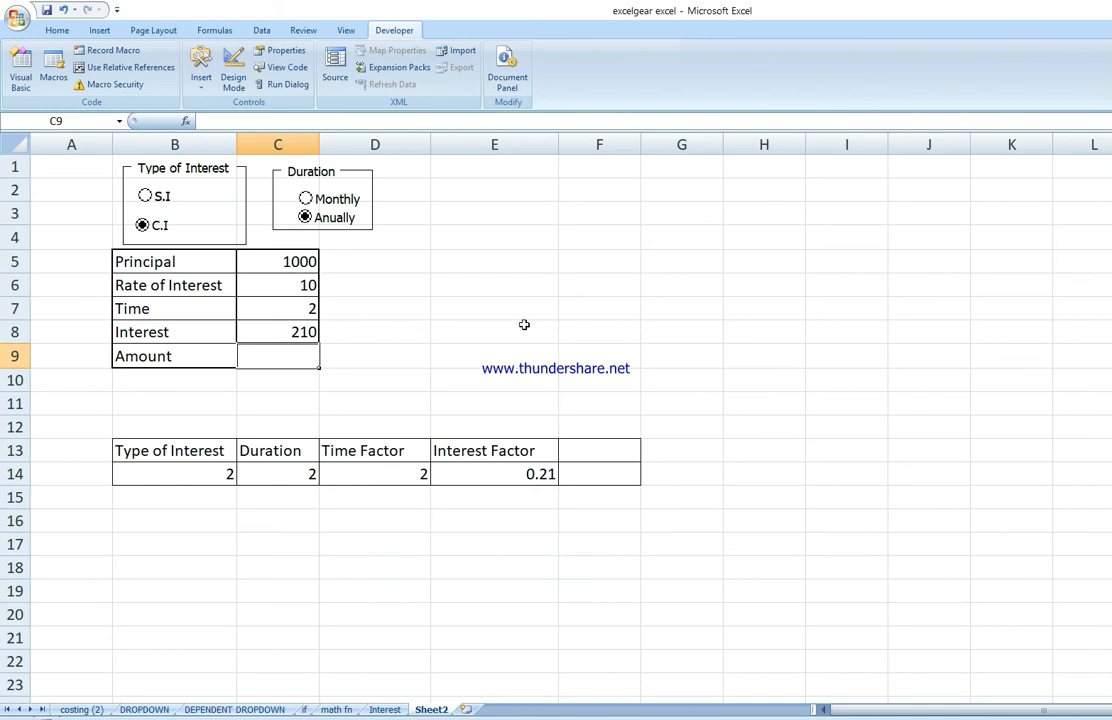
# Step: Switch Type of Interest back to S.I and enter =C8+C5 in cell C9 to compute Amount
pyautogui.click(152, 195)
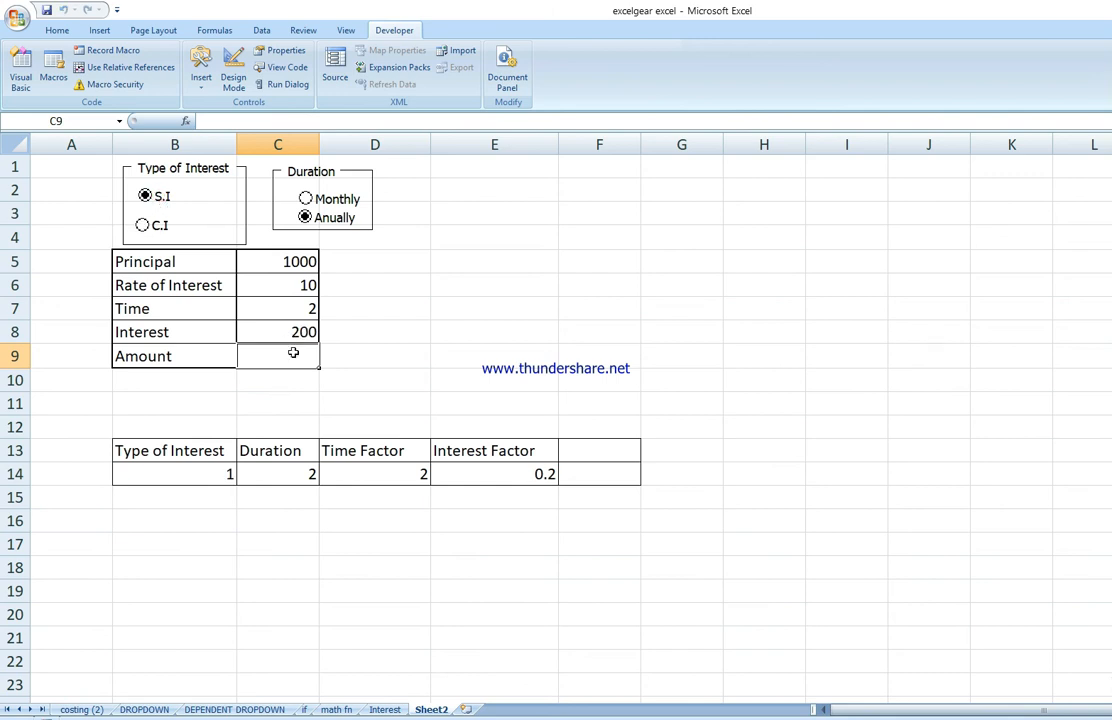
pyautogui.click(442, 353)
pyautogui.click(294, 349)
pyautogui.write('=')
pyautogui.click(268, 332)
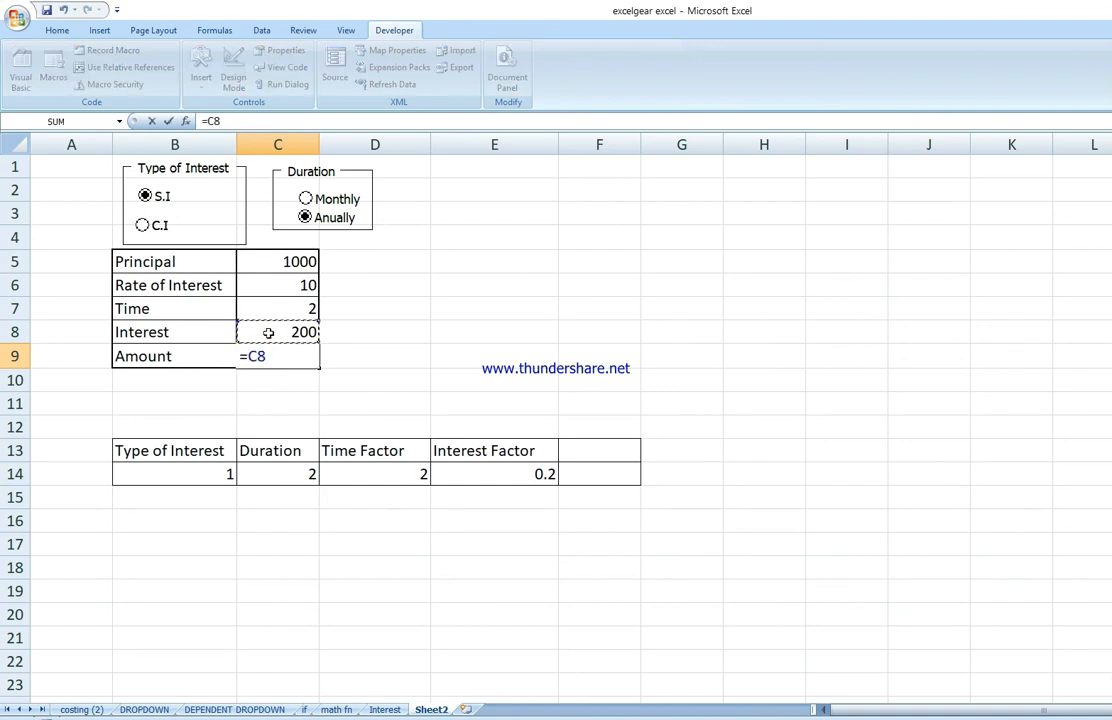
pyautogui.write('+')
pyautogui.click(274, 267)
pyautogui.press('Return')
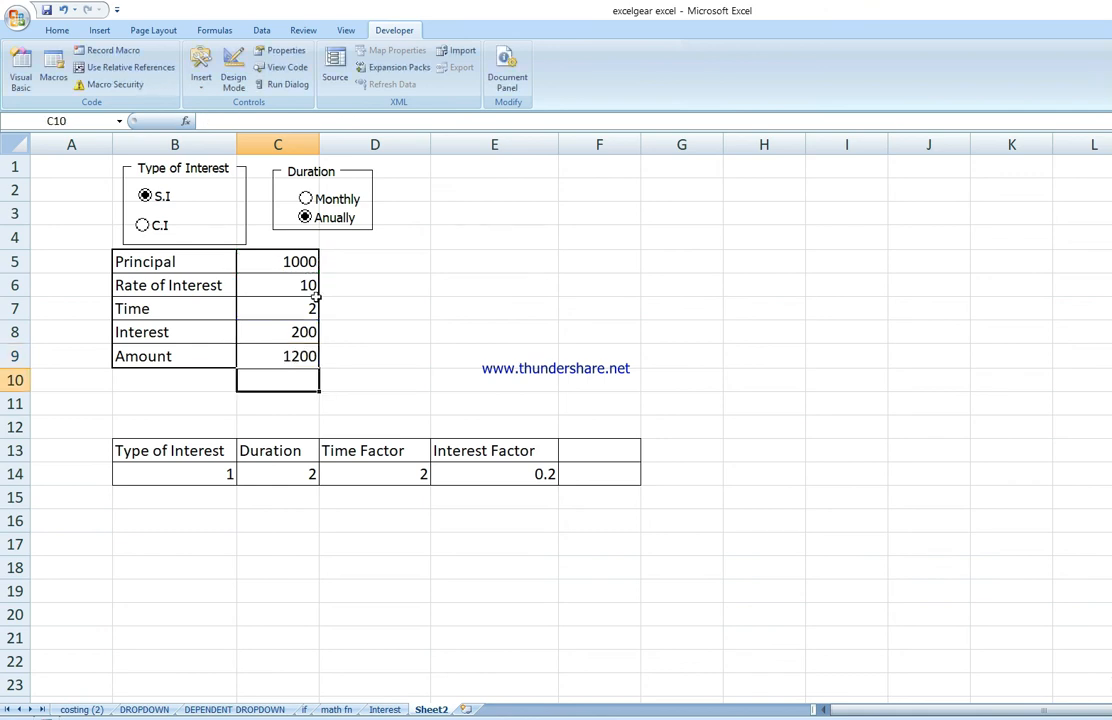
# Step: Test the calculator by toggling the interest type and Duration options and setting Time to 24
pyautogui.click(509, 298)
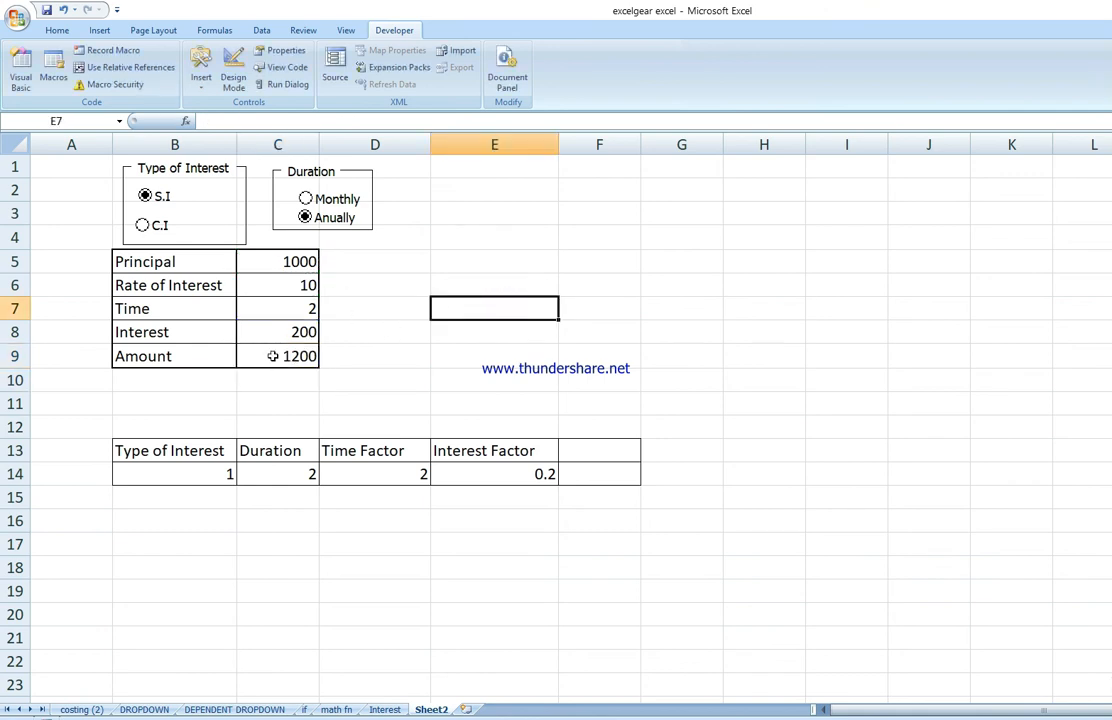
pyautogui.click(160, 226)
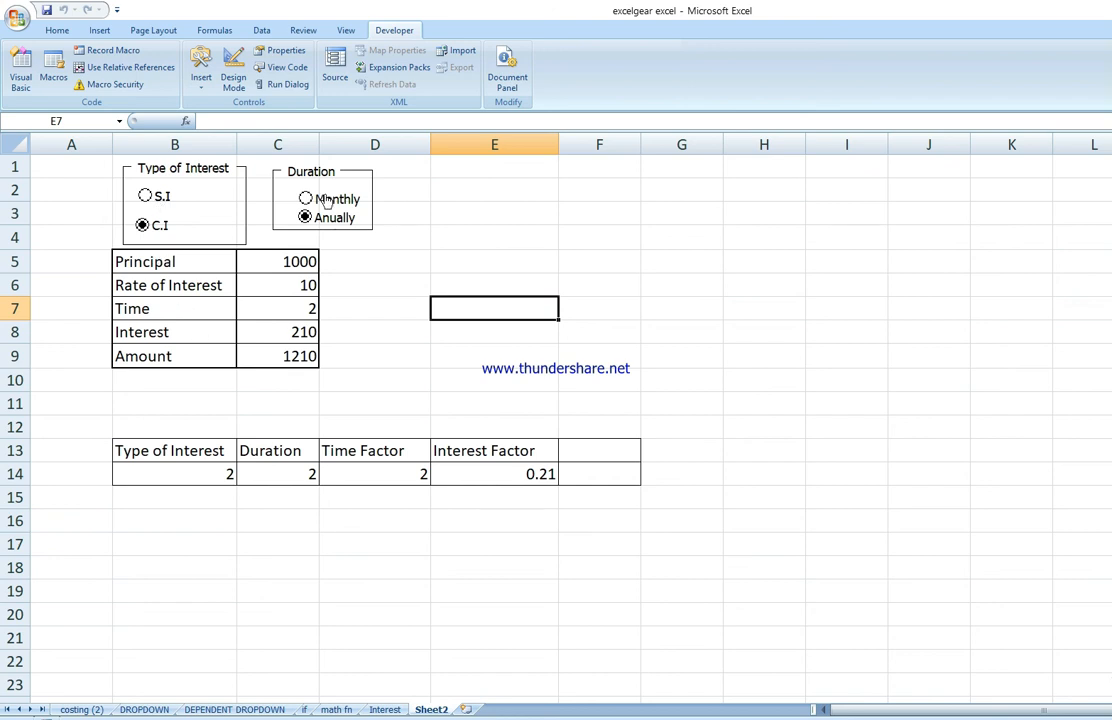
pyautogui.click(150, 197)
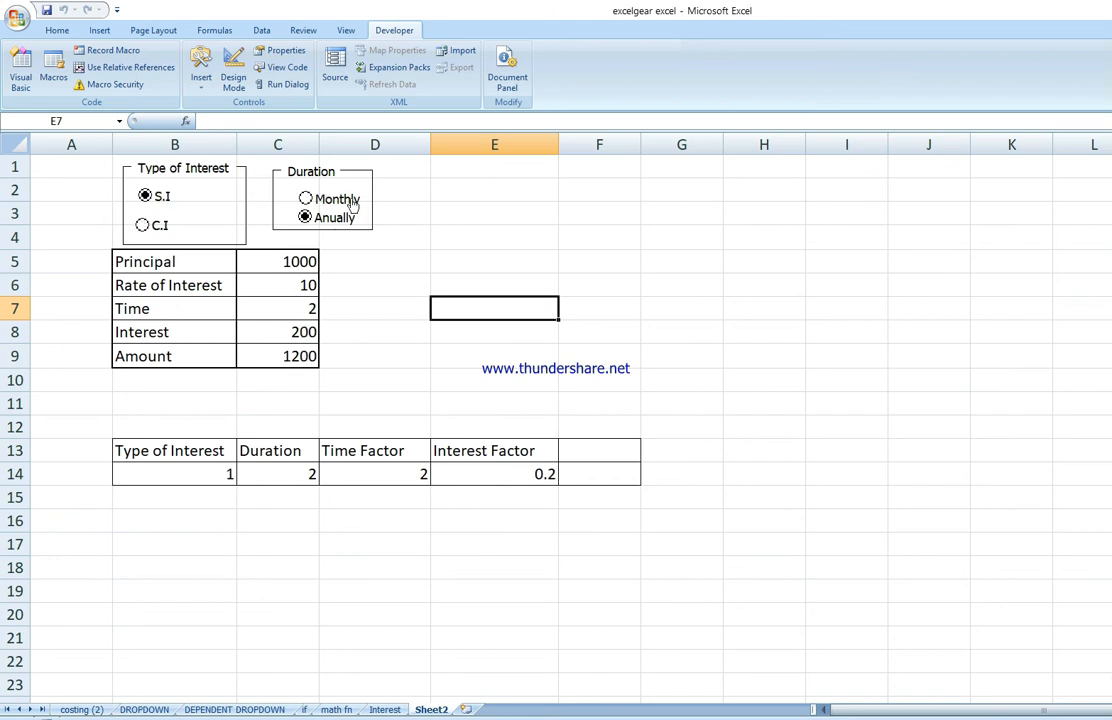
pyautogui.click(345, 202)
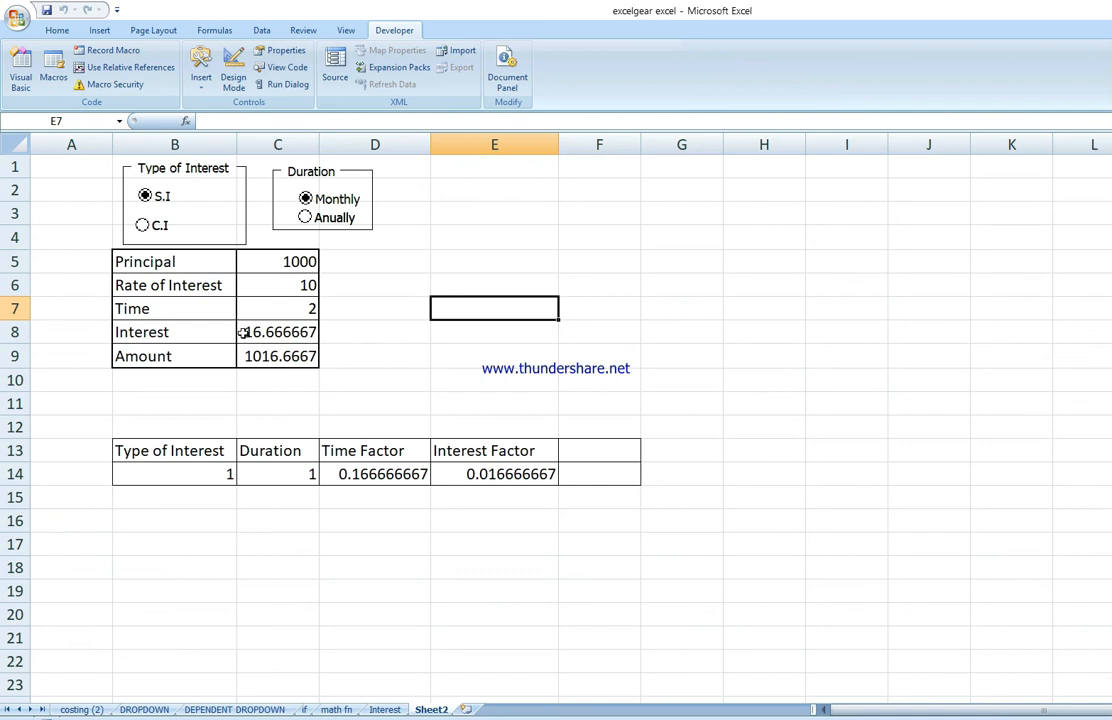
pyautogui.click(313, 306)
pyautogui.write('24')
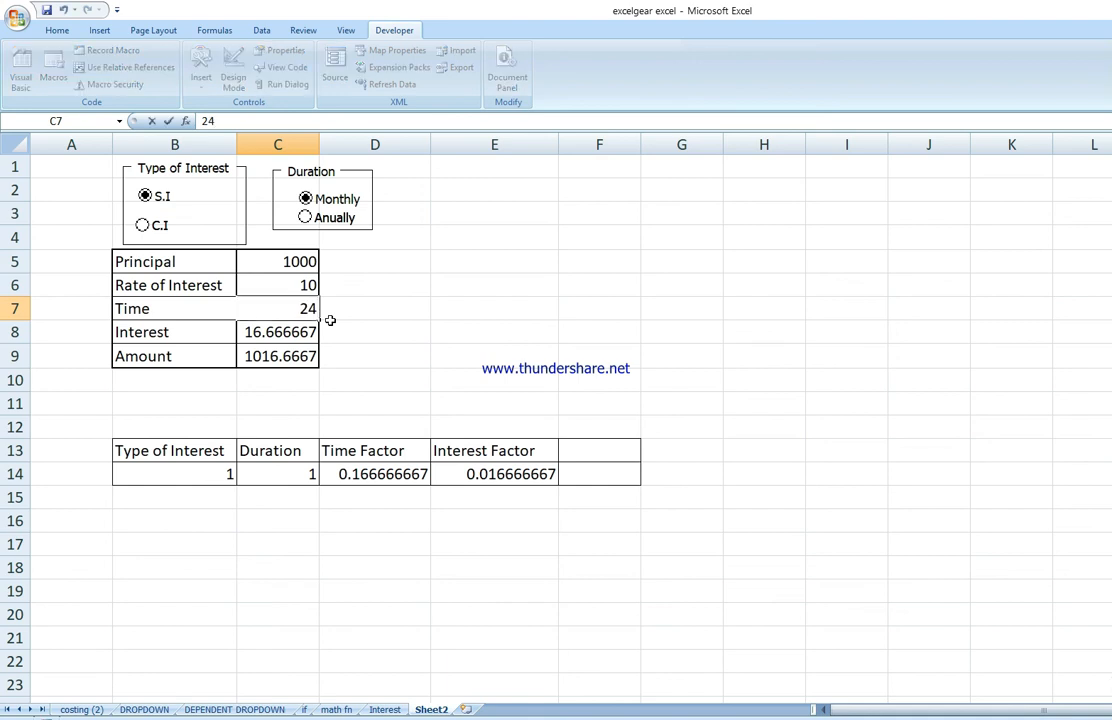
pyautogui.press('Return')
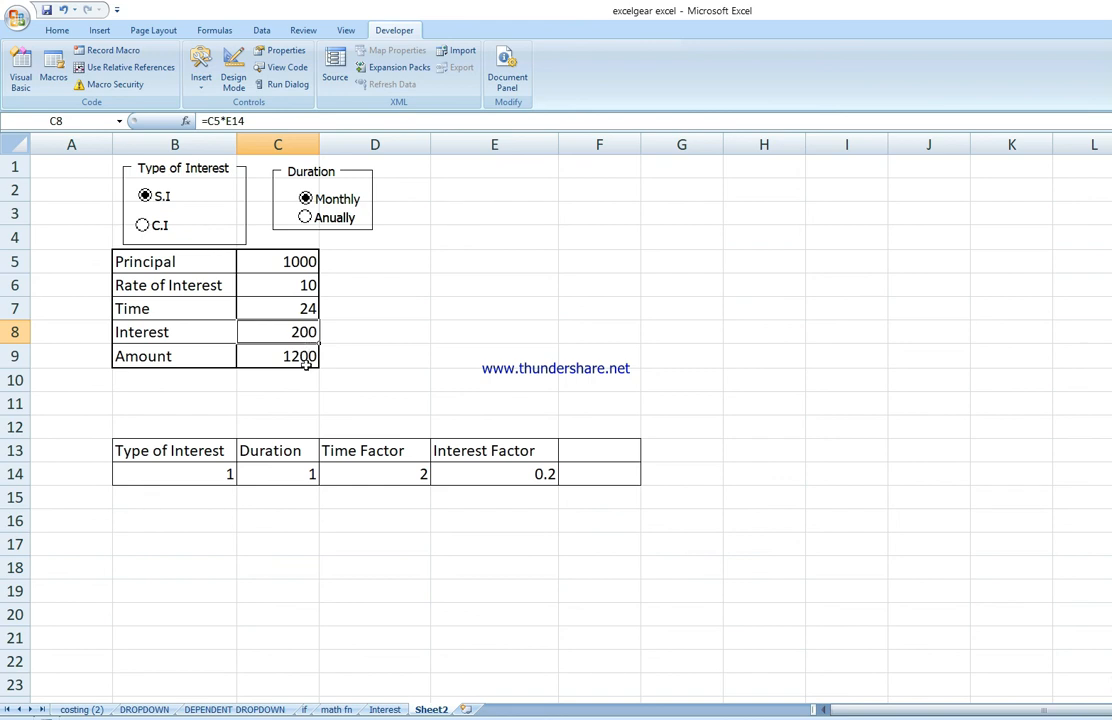
pyautogui.click(160, 226)
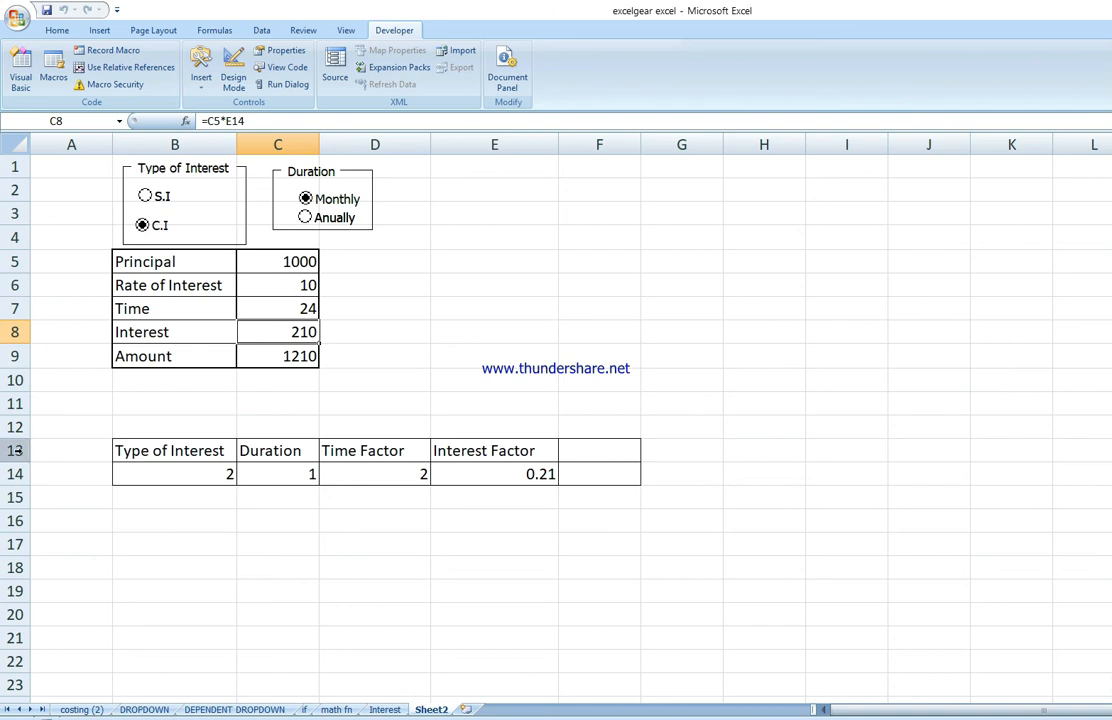
# Step: Hide rows 13 and 14 containing the helper calculation table
pyautogui.moveTo(15, 450); pyautogui.dragTo(15, 474)
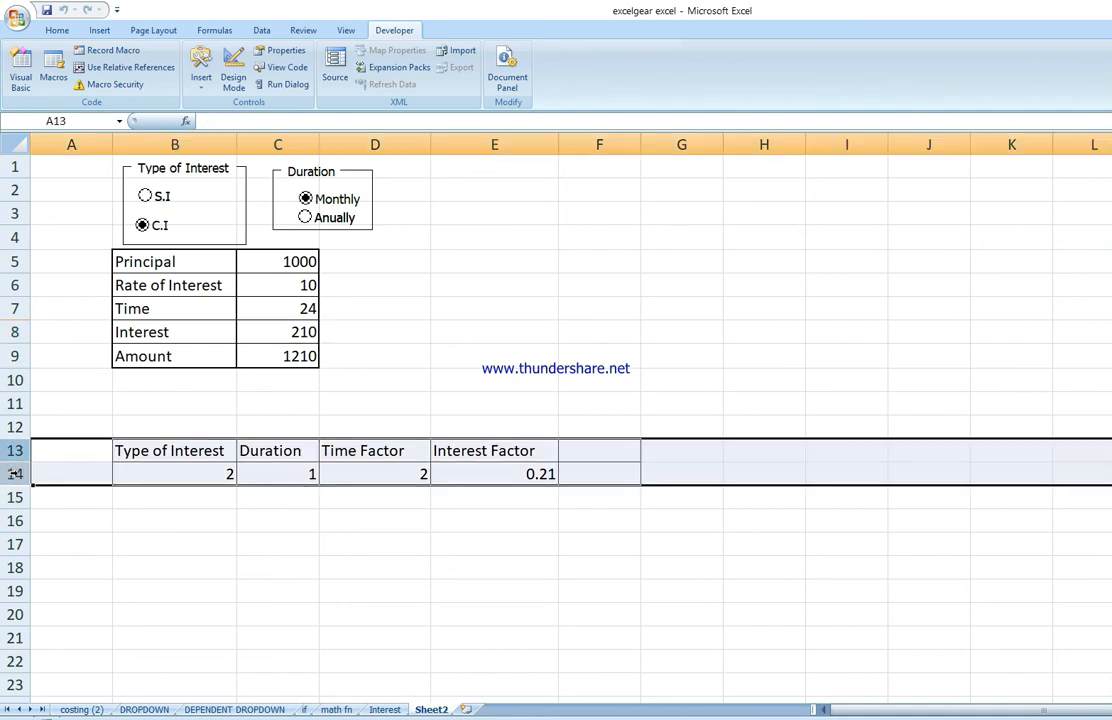
pyautogui.rightClick(18, 477)
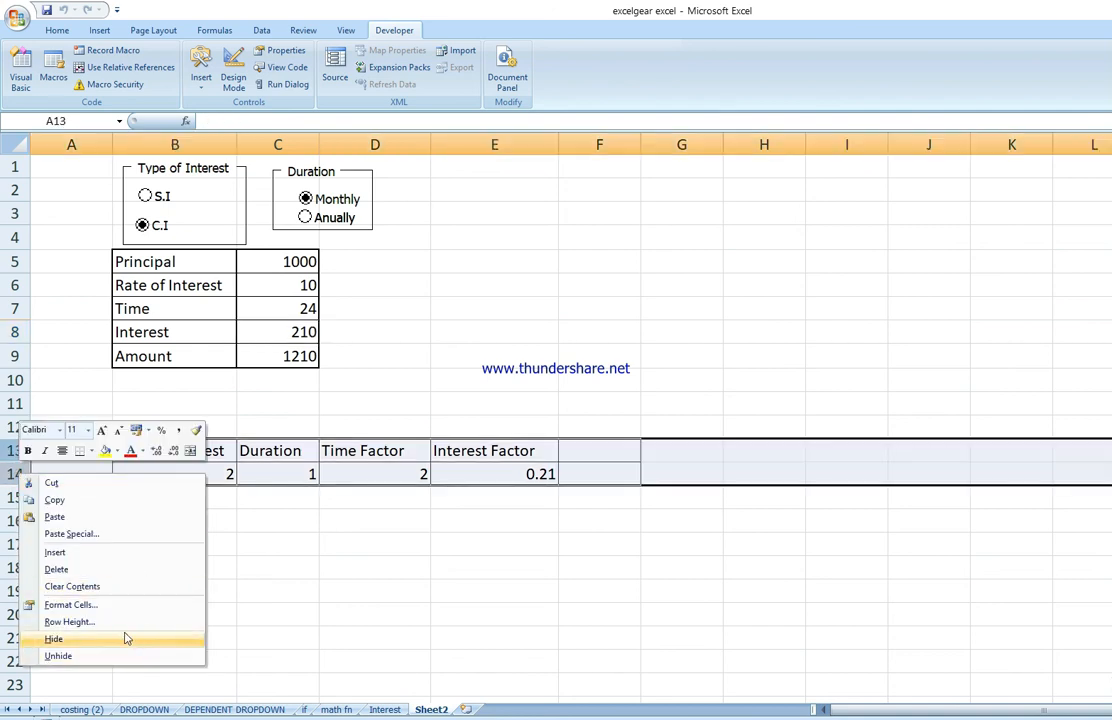
pyautogui.click(127, 638)
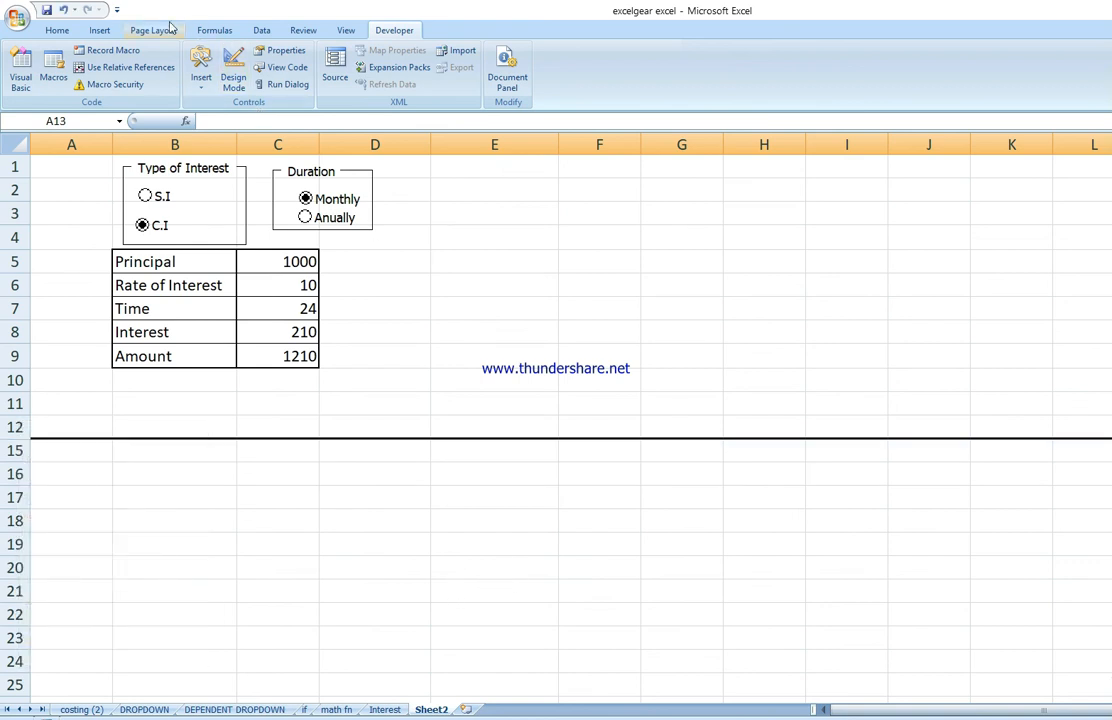
pyautogui.click(304, 33)
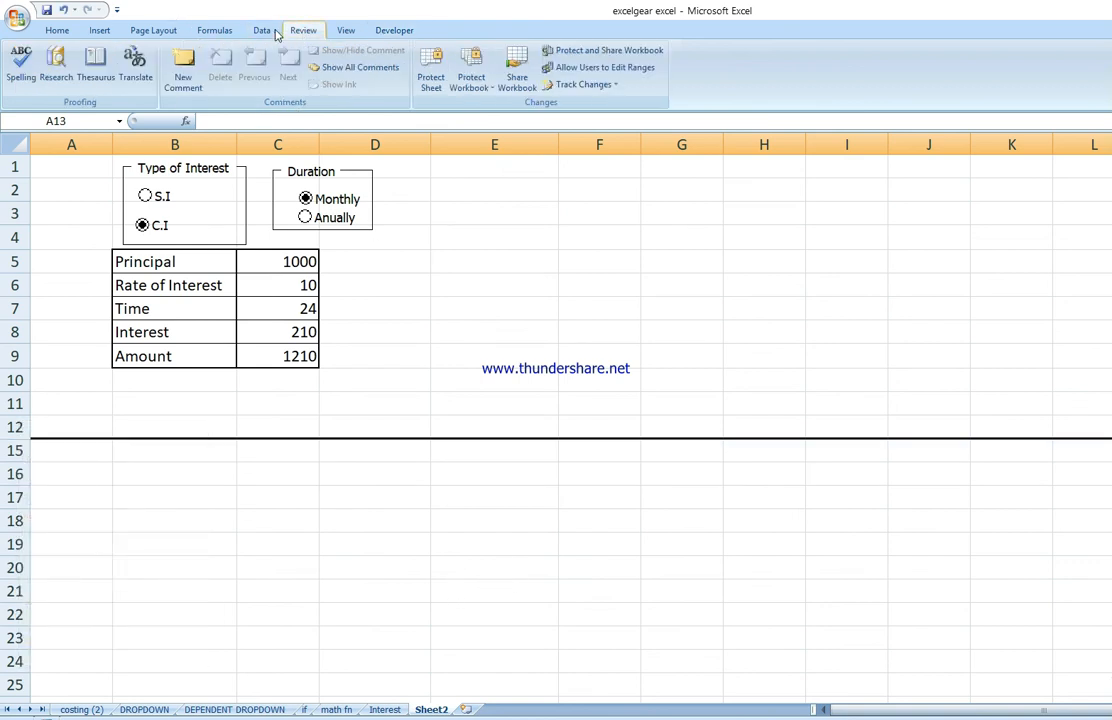
pyautogui.click(256, 34)
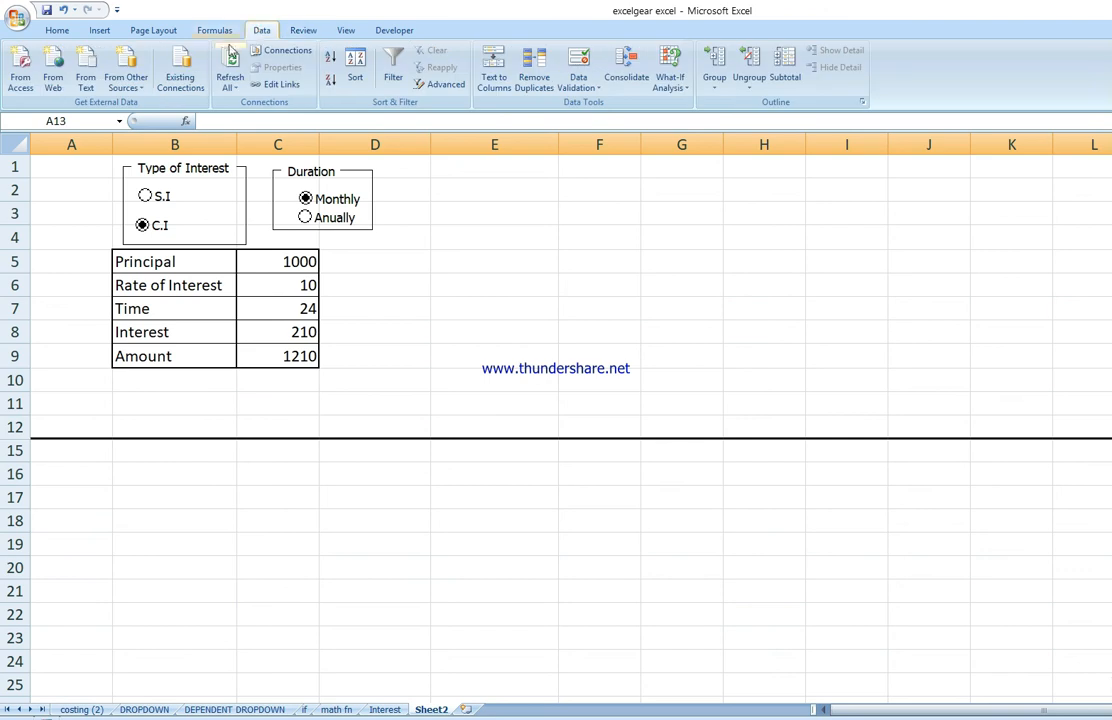
pyautogui.click(594, 401)
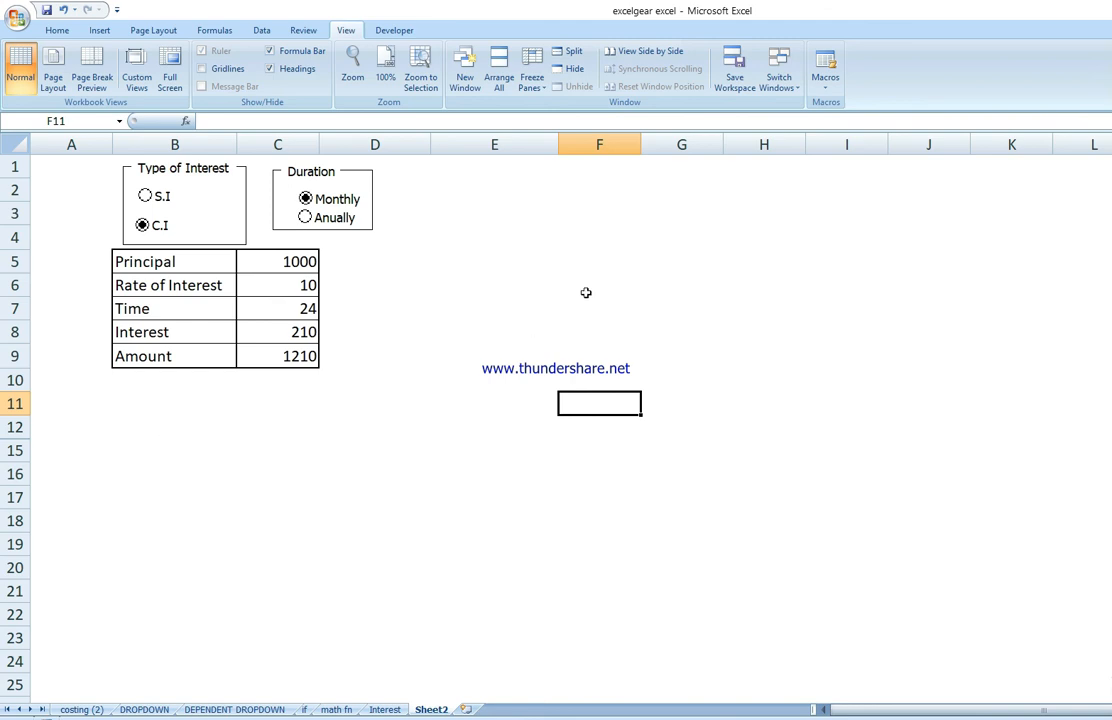
# Step: Draw a form-control button below the table in rows 11–15 and close the macro assignment without assigning one
pyautogui.click(392, 31)
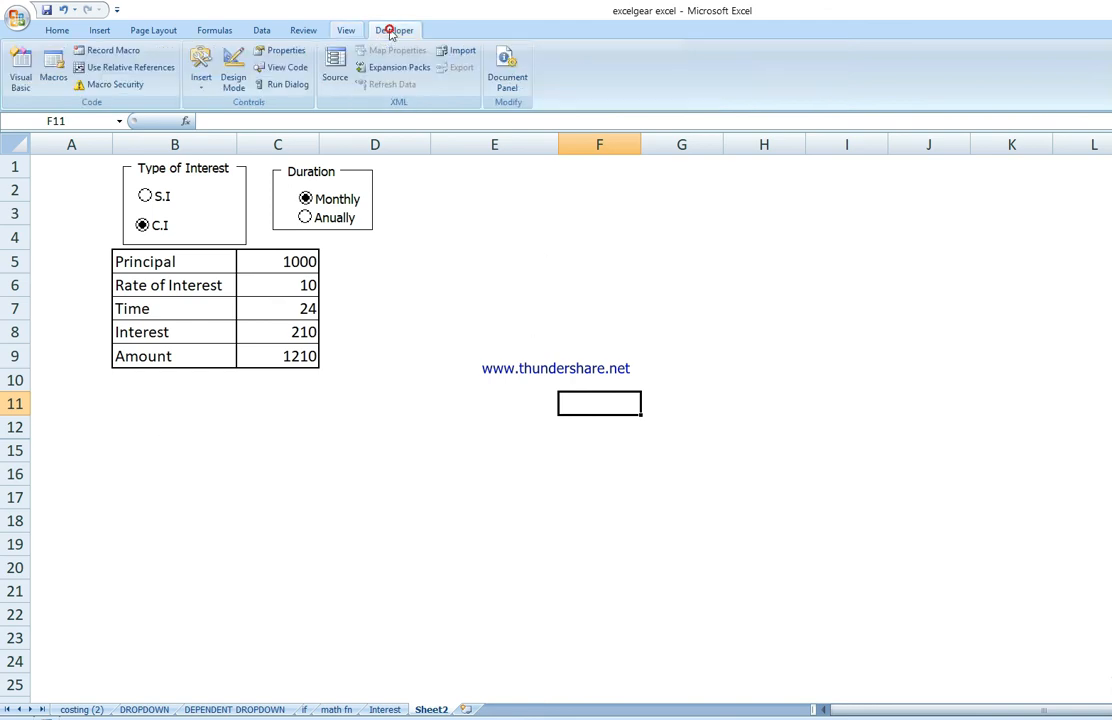
pyautogui.click(201, 72)
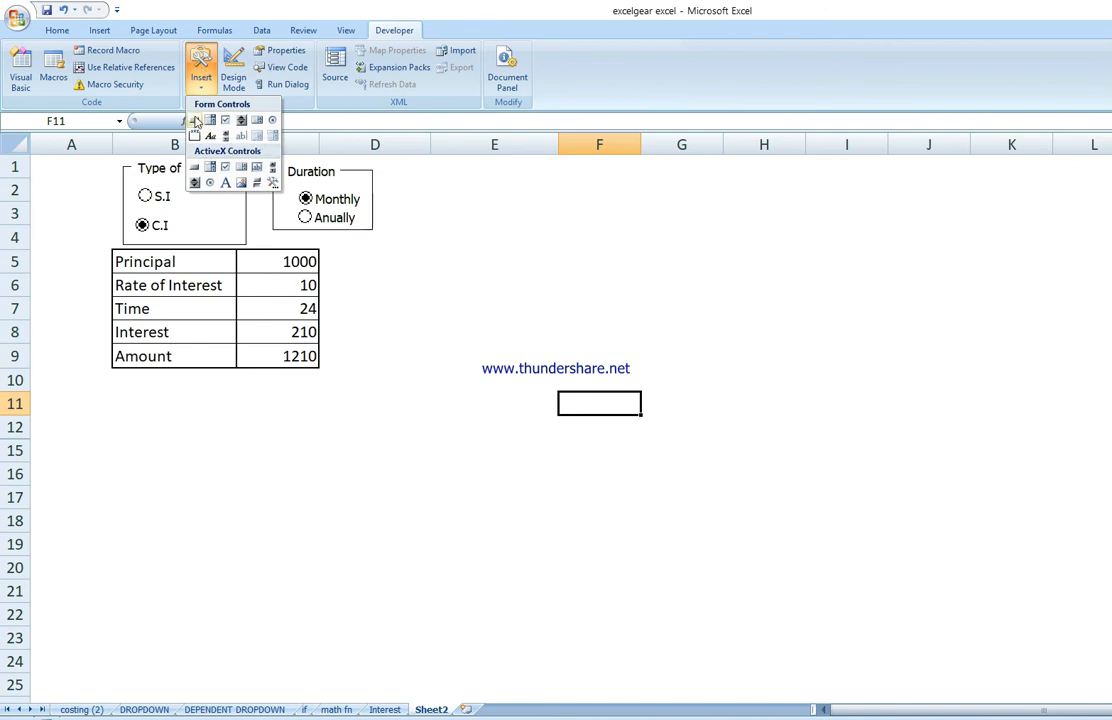
pyautogui.click(196, 121)
pyautogui.moveTo(145, 405); pyautogui.dragTo(240, 458)
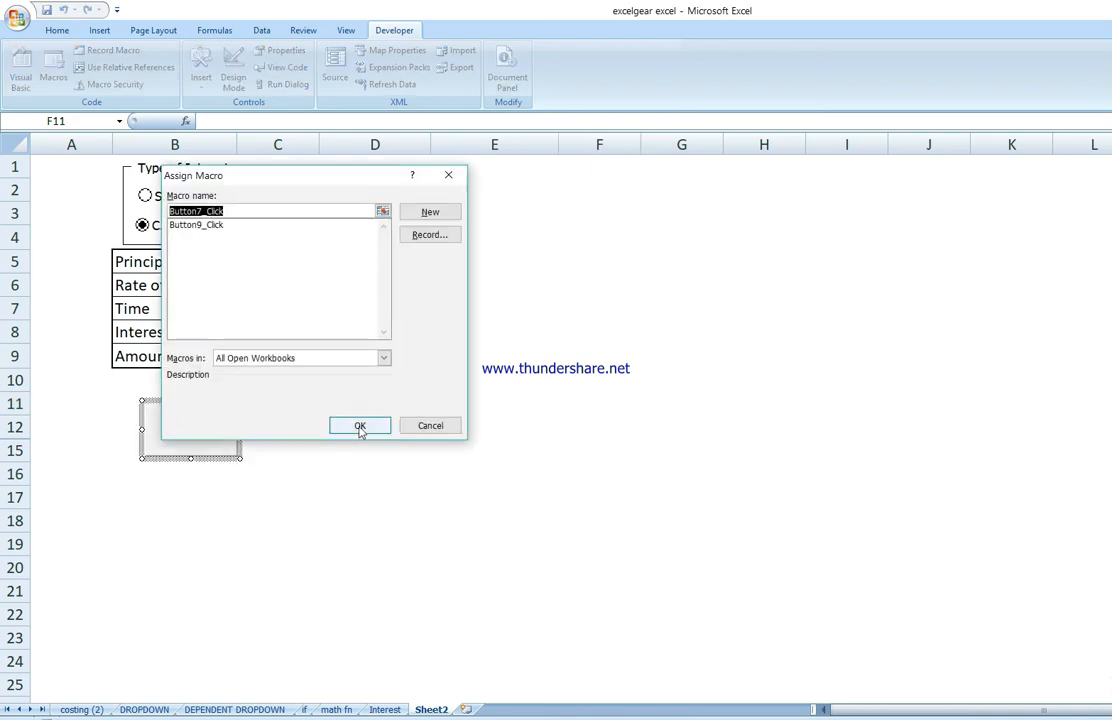
pyautogui.click(448, 175)
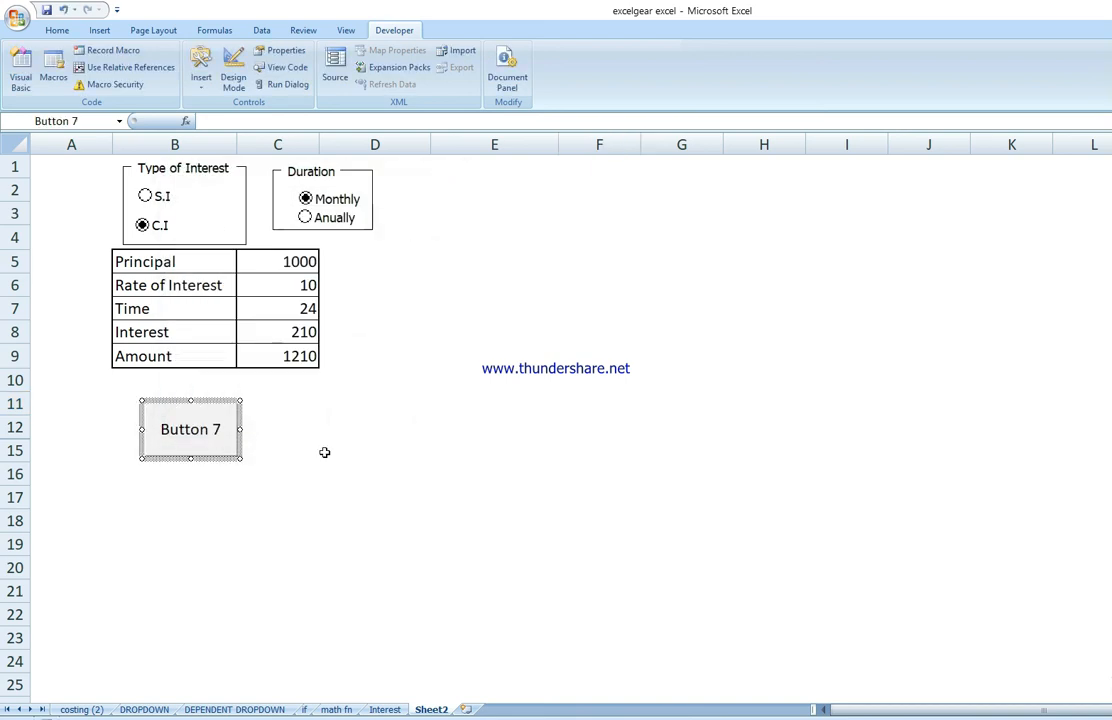
# Step: Change the new button's caption to Clear
pyautogui.click(215, 428)
pyautogui.press('BackSpace')
pyautogui.press('BackSpace')
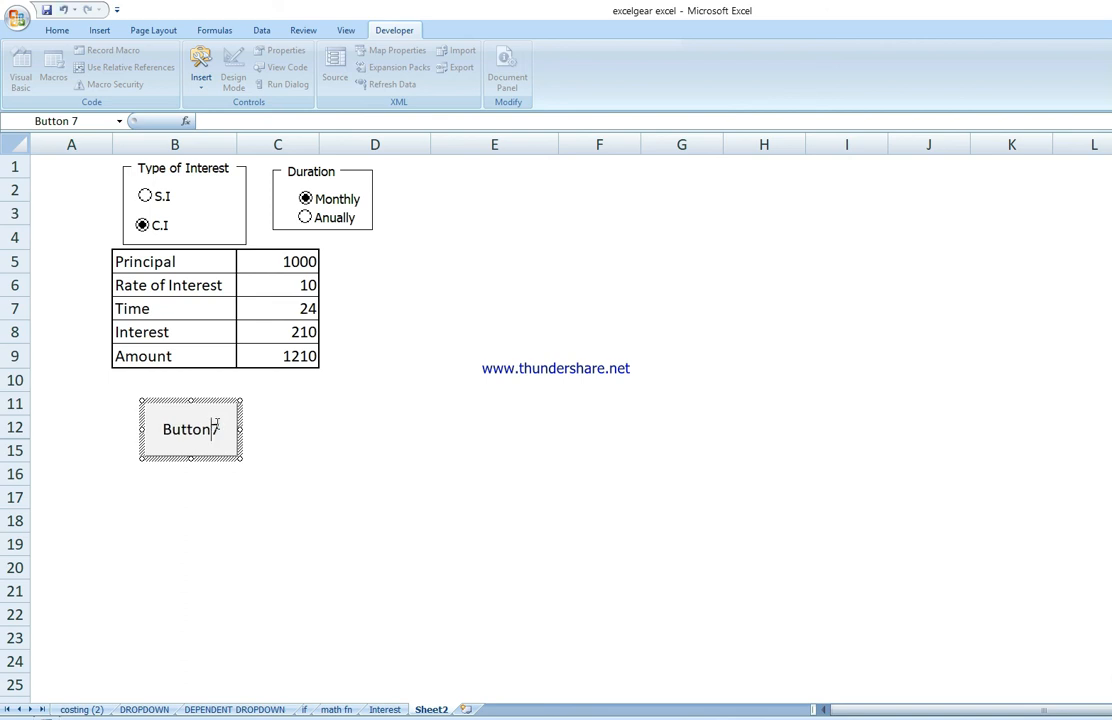
pyautogui.press('BackSpace')
pyautogui.press('BackSpace')
pyautogui.press('BackSpace')
pyautogui.press('BackSpace')
pyautogui.press('BackSpace')
pyautogui.press('BackSpace')
pyautogui.write('Clear')
pyautogui.press('Return')
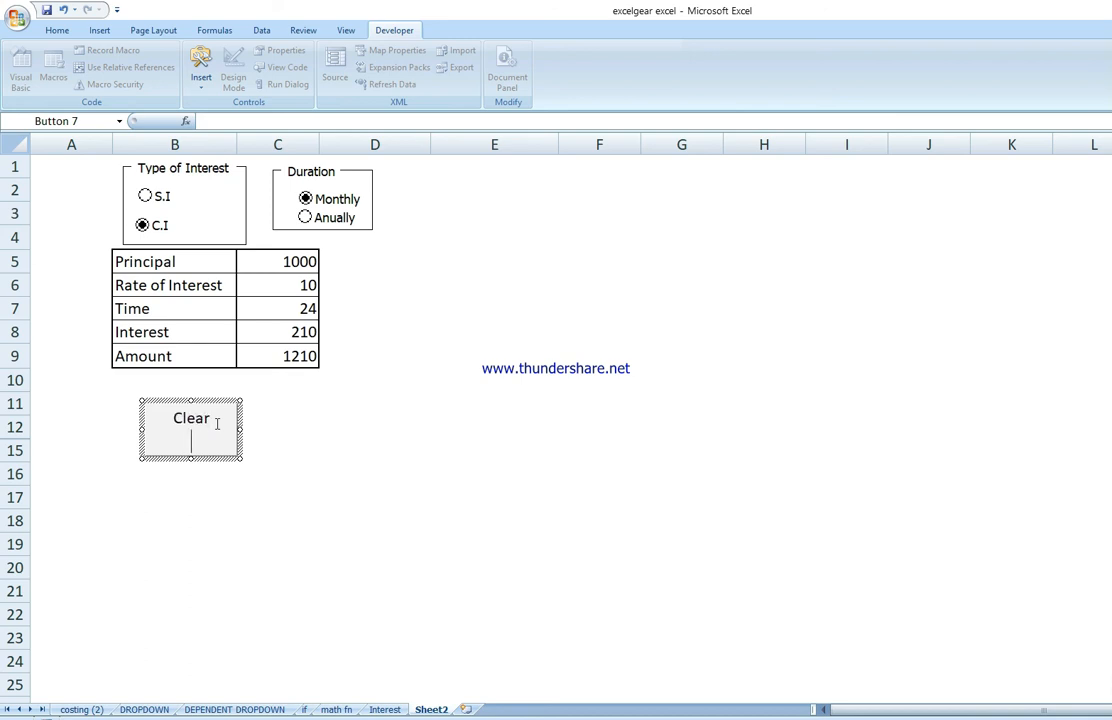
# Step: Resize the Clear button smaller by pulling in its lower-right corner
pyautogui.click(424, 472)
pyautogui.keyDown('ctrl'); pyautogui.click(221, 427); pyautogui.keyUp('ctrl')
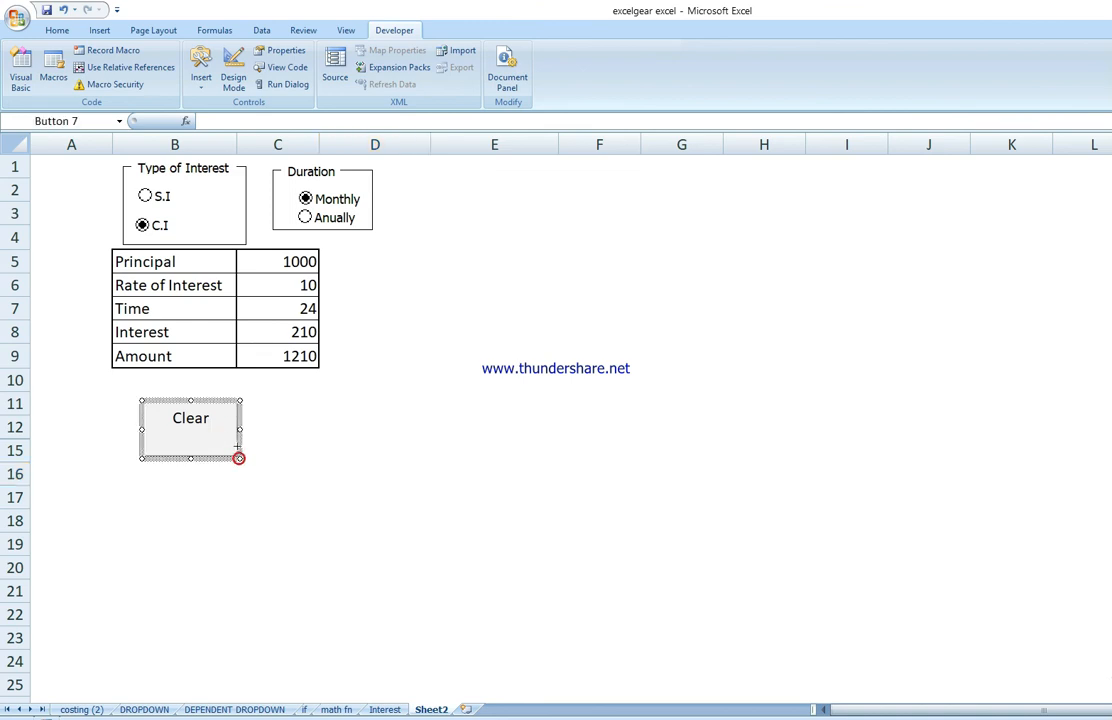
pyautogui.moveTo(238, 457); pyautogui.dragTo(228, 437)
pyautogui.click(417, 432)
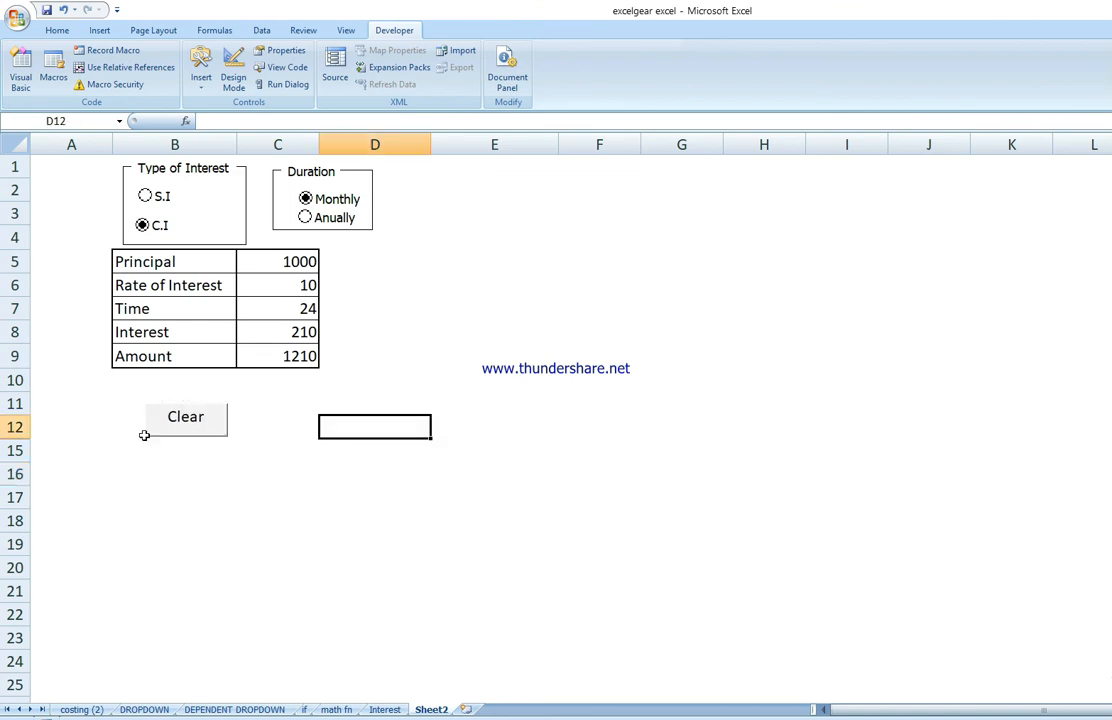
pyautogui.keyDown('ctrl'); pyautogui.click(189, 434); pyautogui.keyUp('ctrl')
pyautogui.click(189, 433)
pyautogui.rightClick(482, 414)
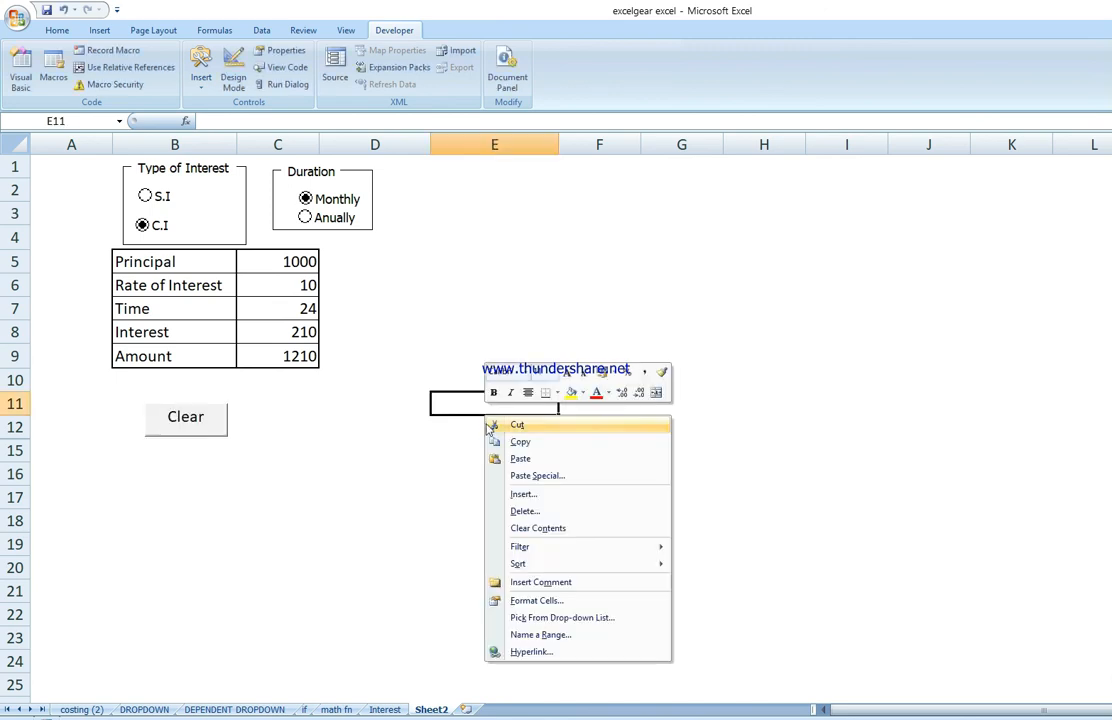
pyautogui.click(418, 505)
pyautogui.click(415, 506)
pyautogui.keyDown('ctrl'); pyautogui.click(182, 419); pyautogui.keyUp('ctrl')
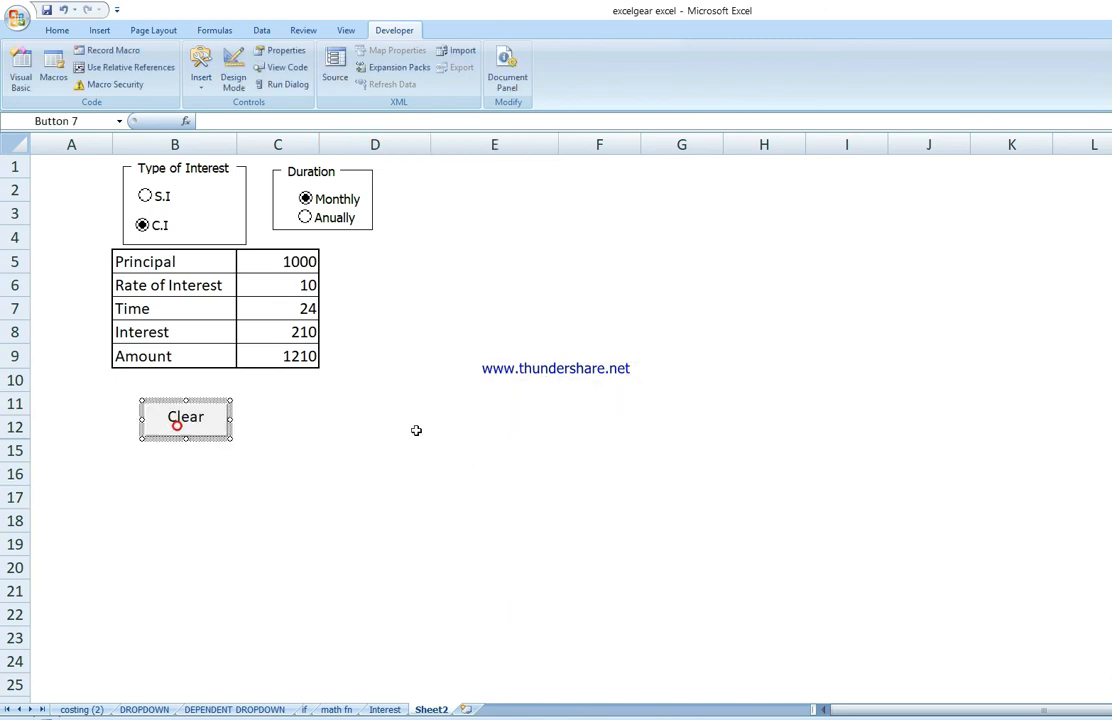
pyautogui.click(623, 385)
pyautogui.keyDown('ctrl'); pyautogui.click(186, 427); pyautogui.keyUp('ctrl')
pyautogui.click(467, 354)
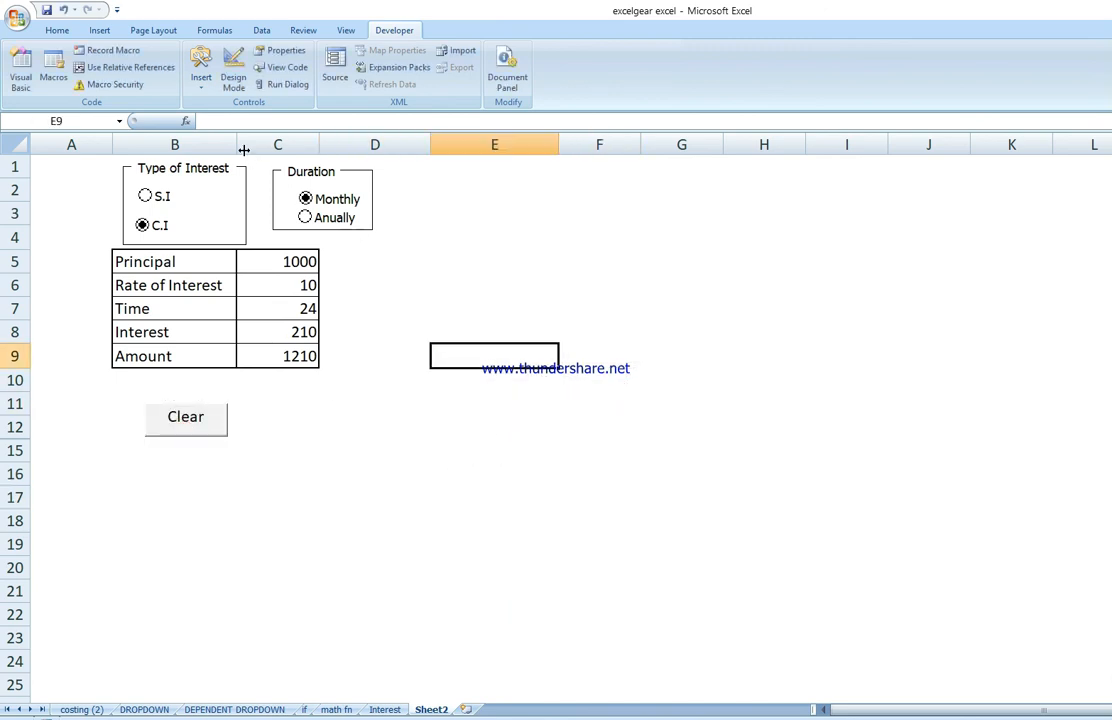
pyautogui.click(52, 32)
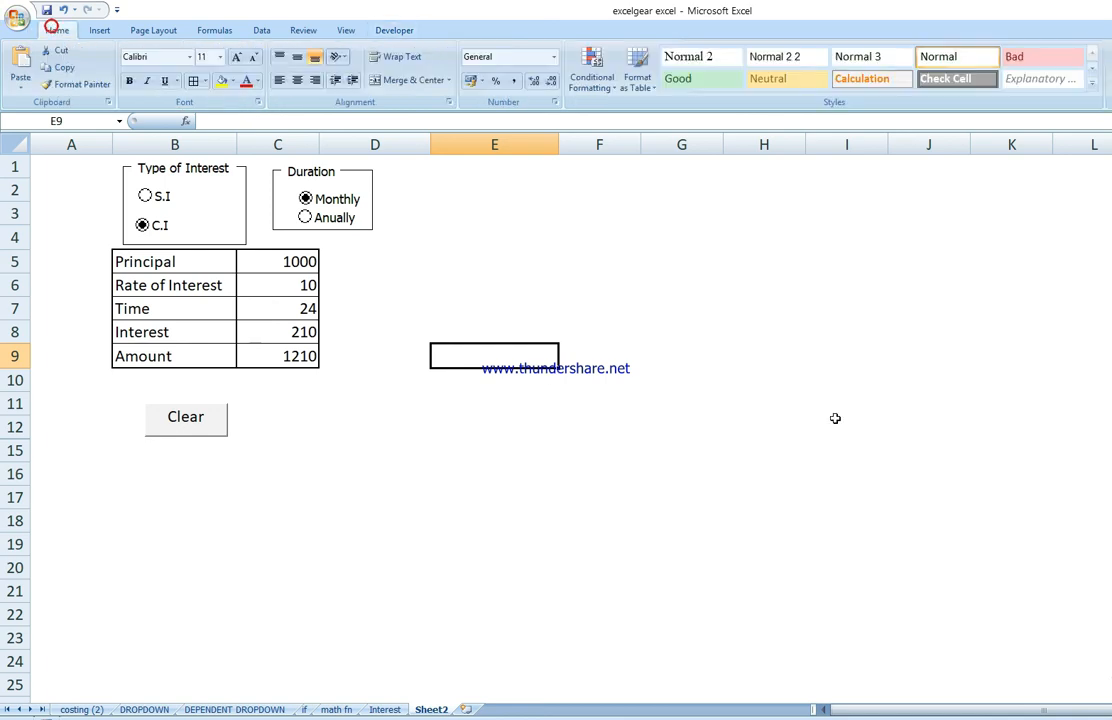
pyautogui.click(835, 410)
pyautogui.keyDown('ctrl'); pyautogui.click(197, 421); pyautogui.keyUp('ctrl')
pyautogui.click(569, 376)
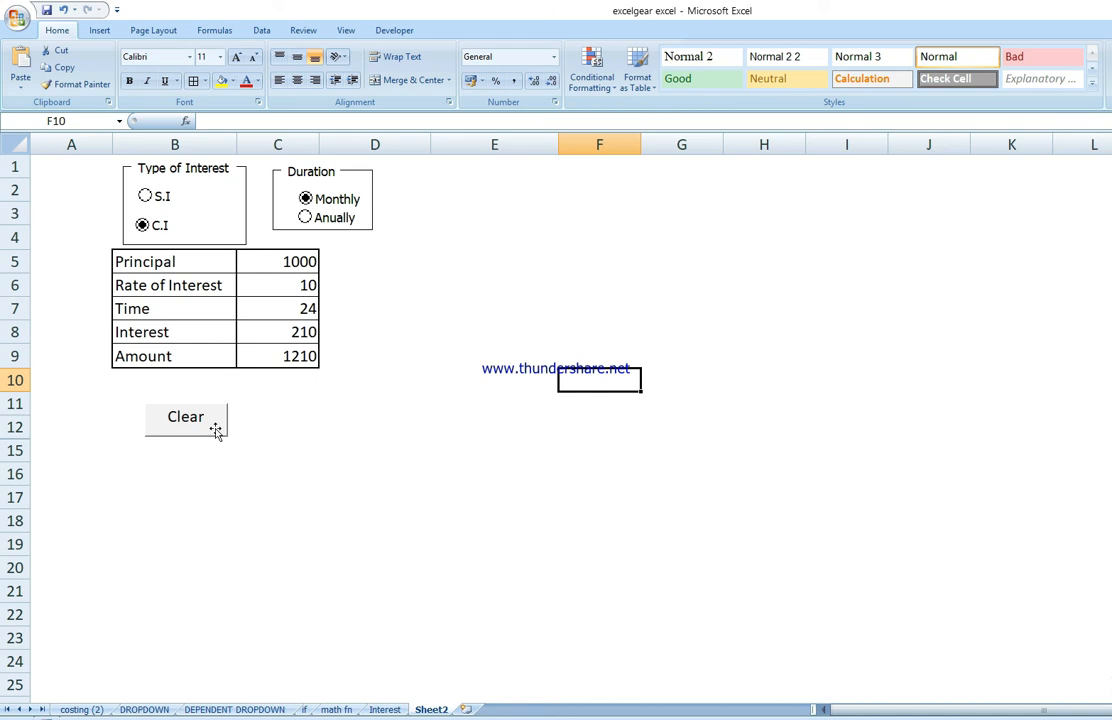
# Step: Start recording a macro named Button7_Click for the Clear button with shortcut key Ctrl+r, stored in This Workbook
pyautogui.rightClick(211, 425)
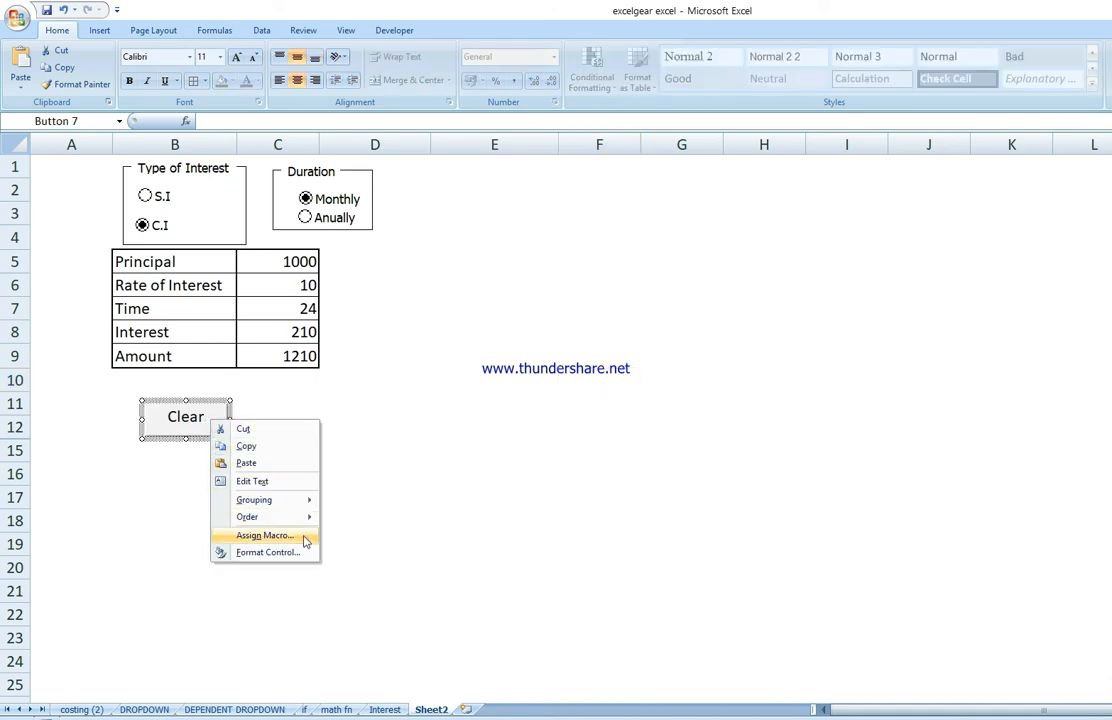
pyautogui.click(263, 536)
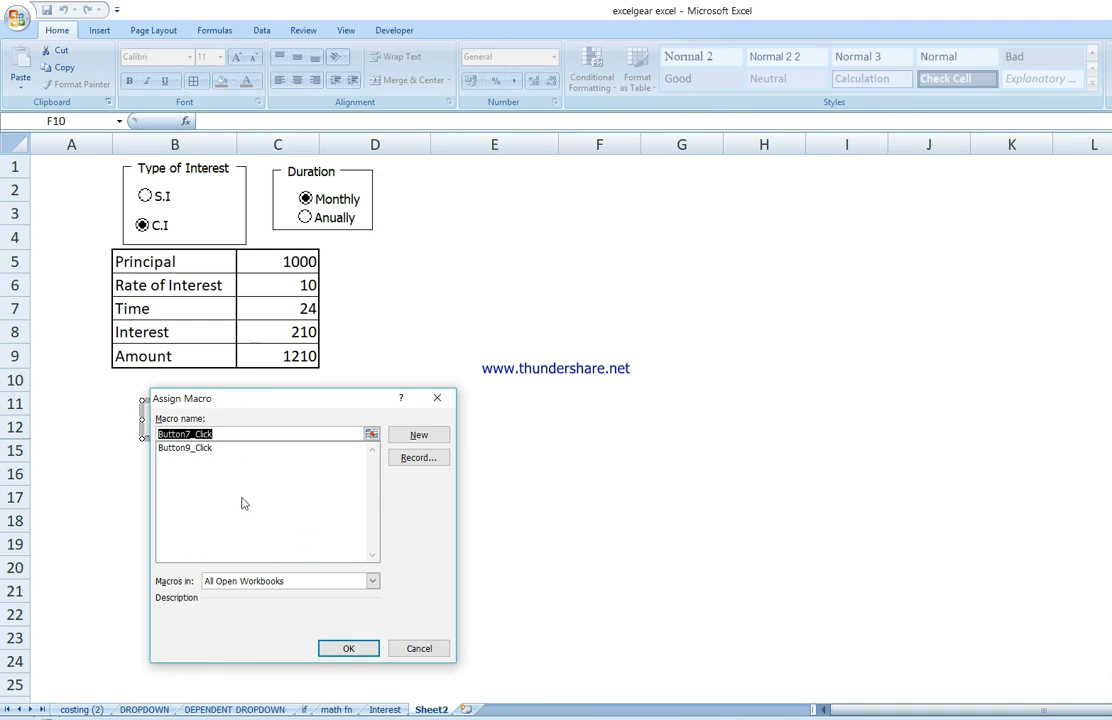
pyautogui.click(443, 462)
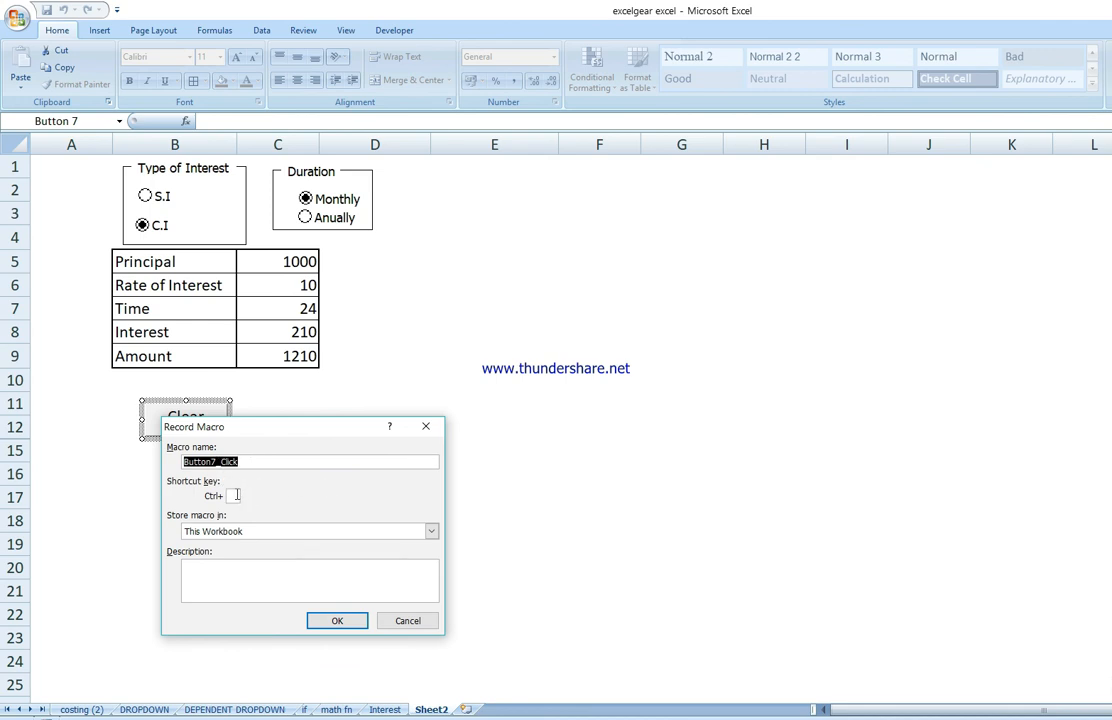
pyautogui.click(236, 495)
pyautogui.click(339, 621)
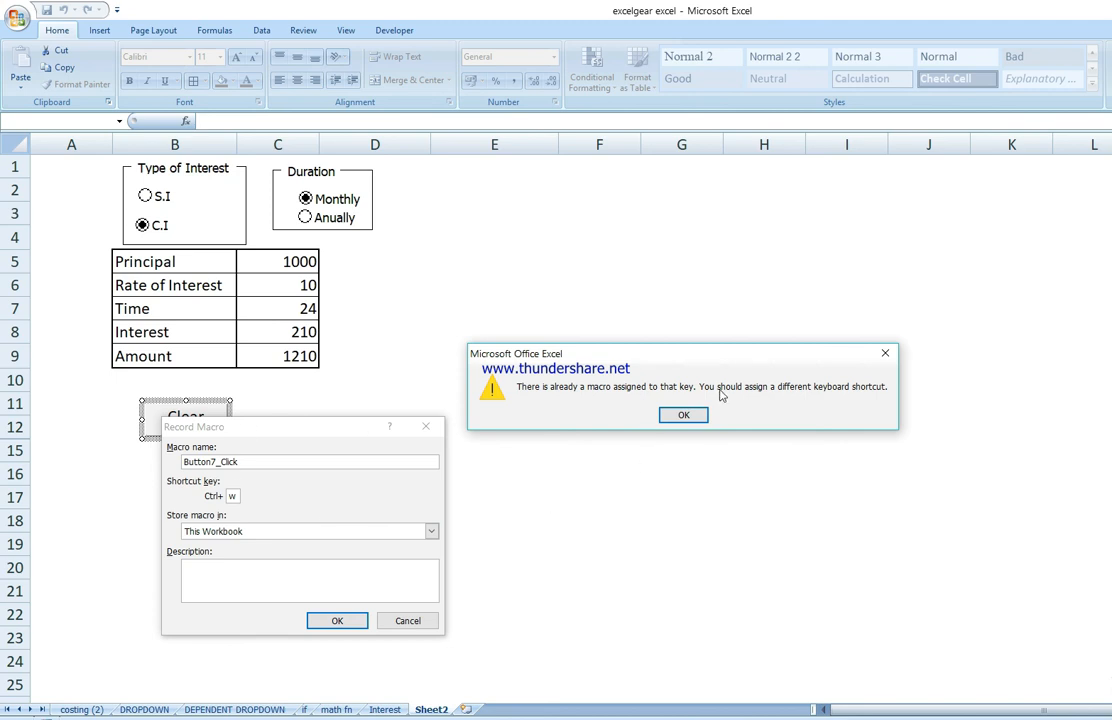
pyautogui.click(889, 357)
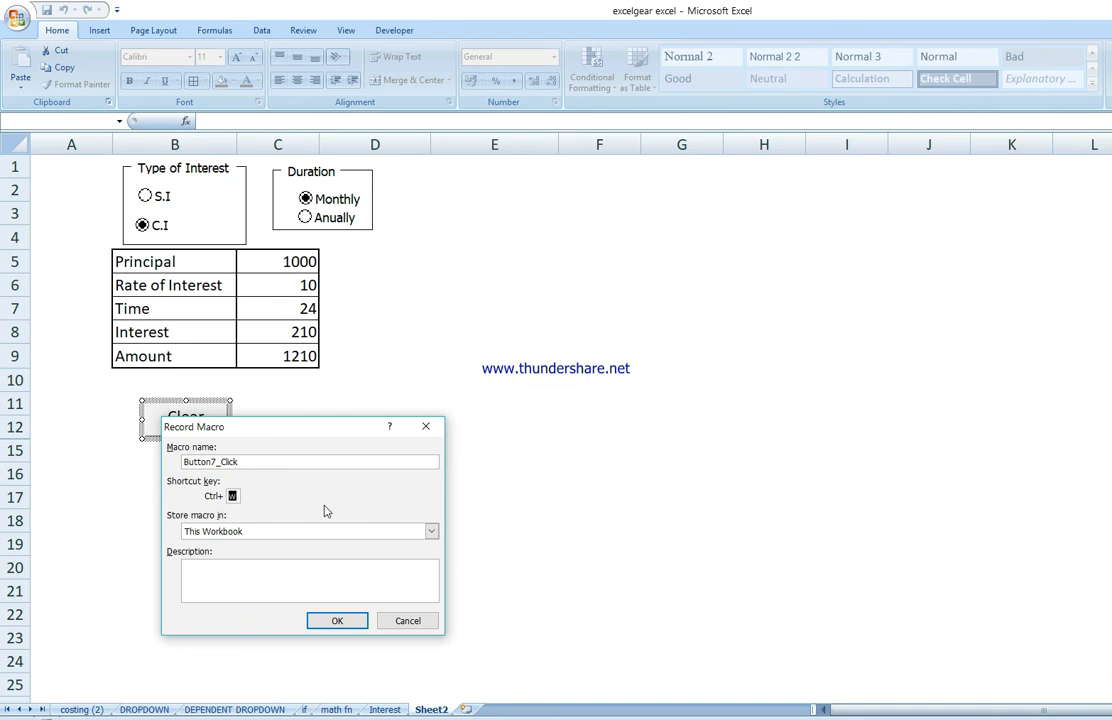
pyautogui.click(337, 622)
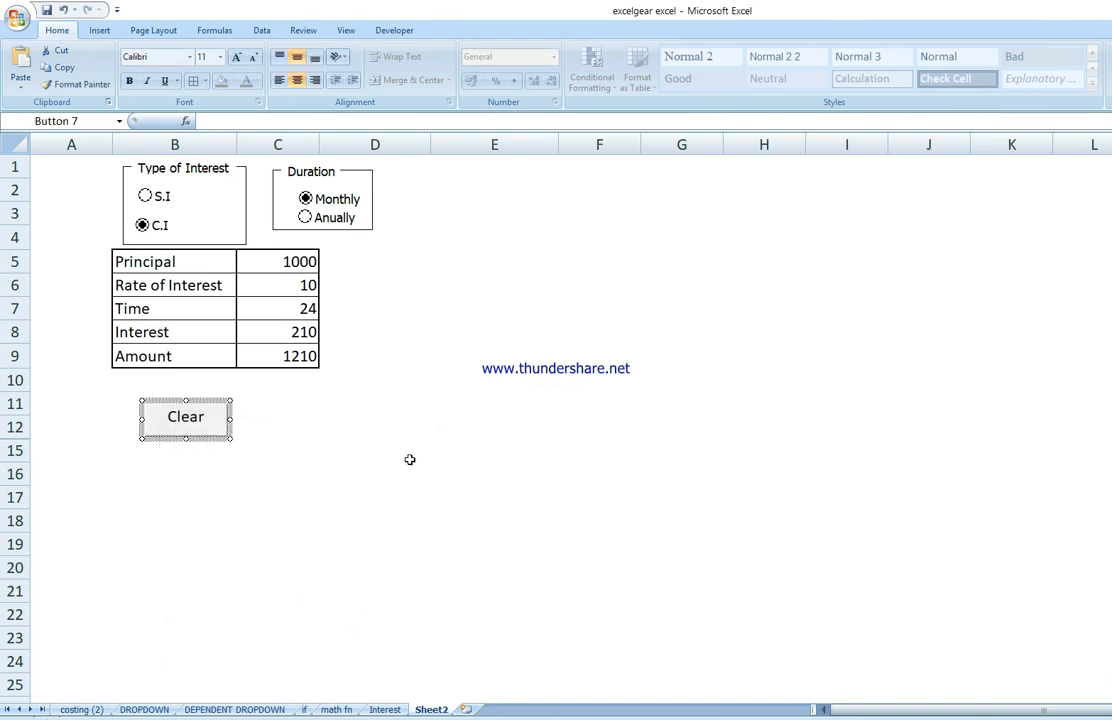
# Step: Clear the Principal, Rate of Interest and Time values in cells C5, C6 and C7
pyautogui.click(291, 261)
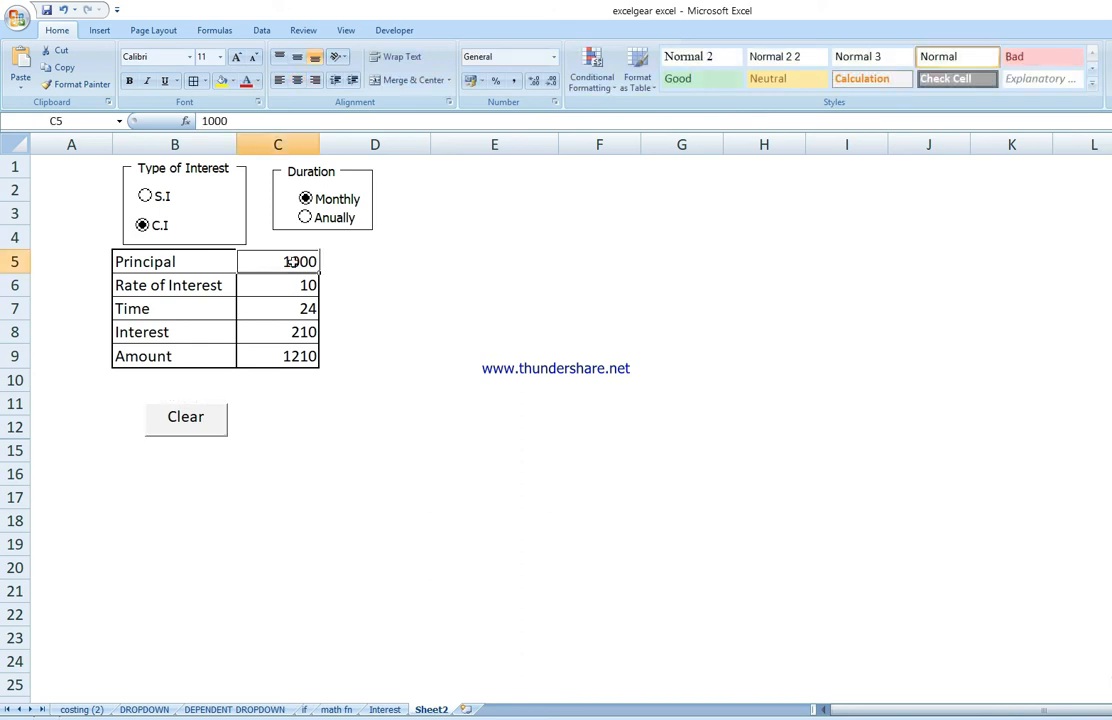
pyautogui.press('Delete')
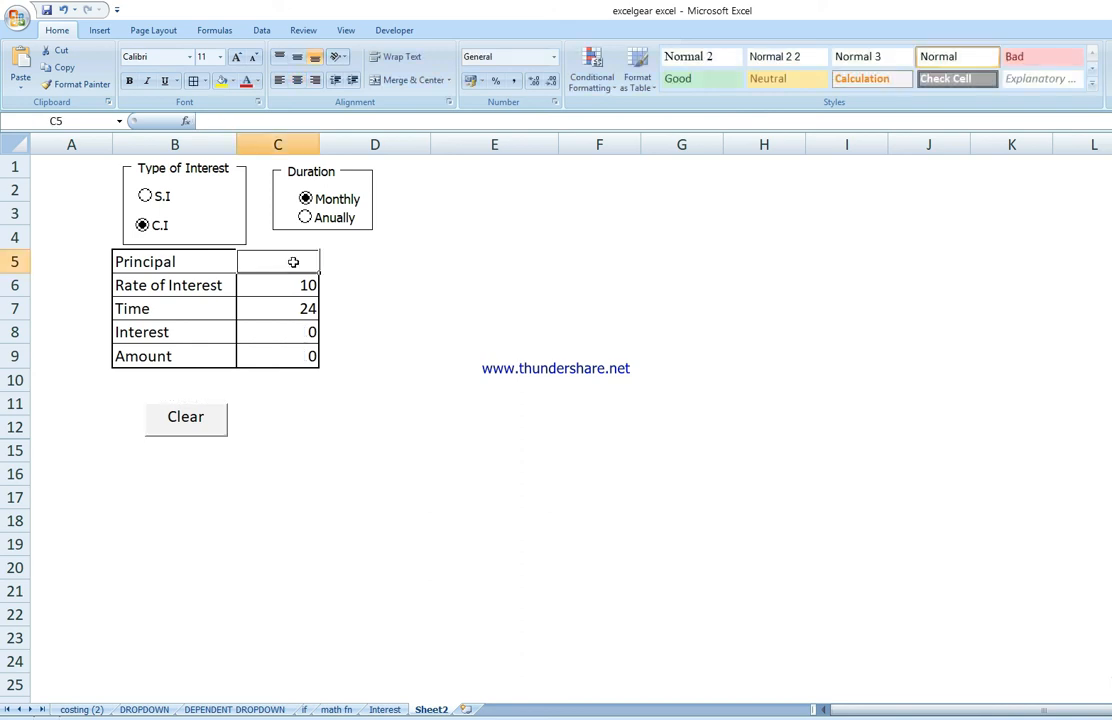
pyautogui.click(292, 286)
pyautogui.press('Delete')
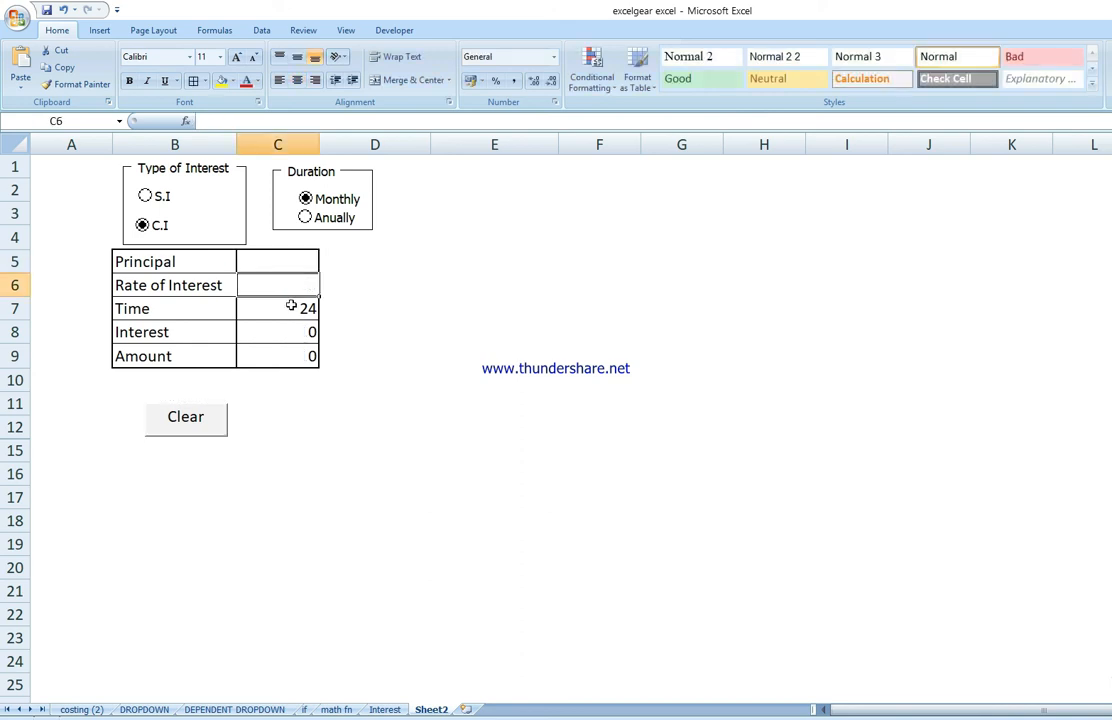
pyautogui.click(290, 313)
pyautogui.press('Delete')
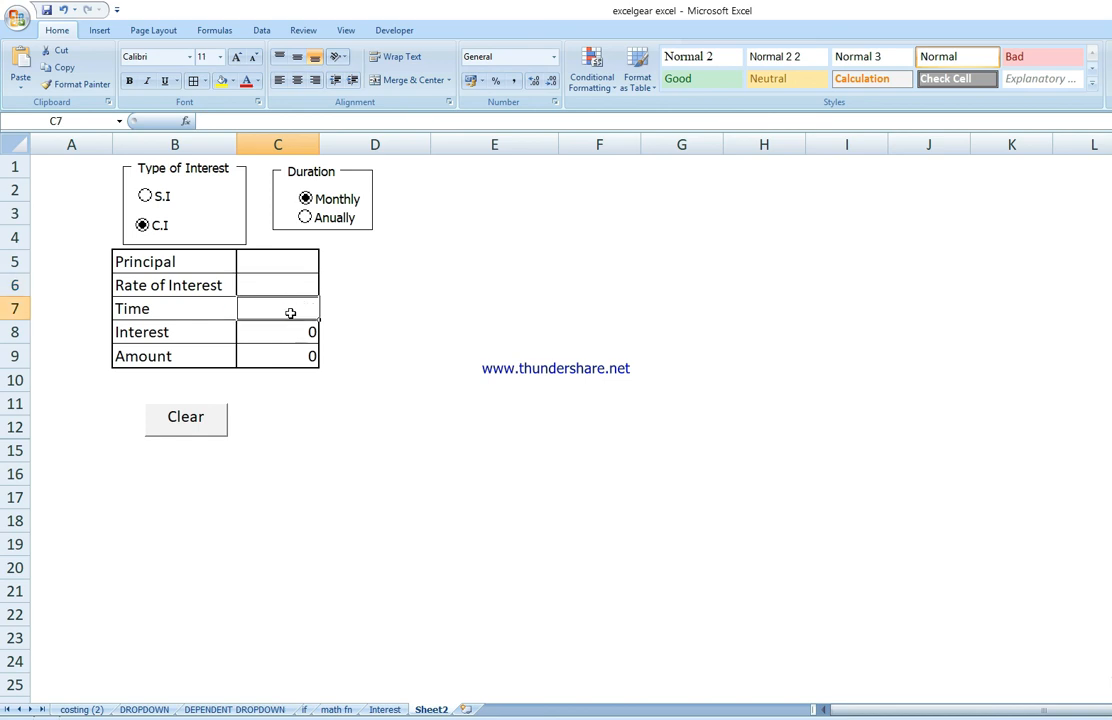
# Step: Stop the macro recording
pyautogui.click(398, 31)
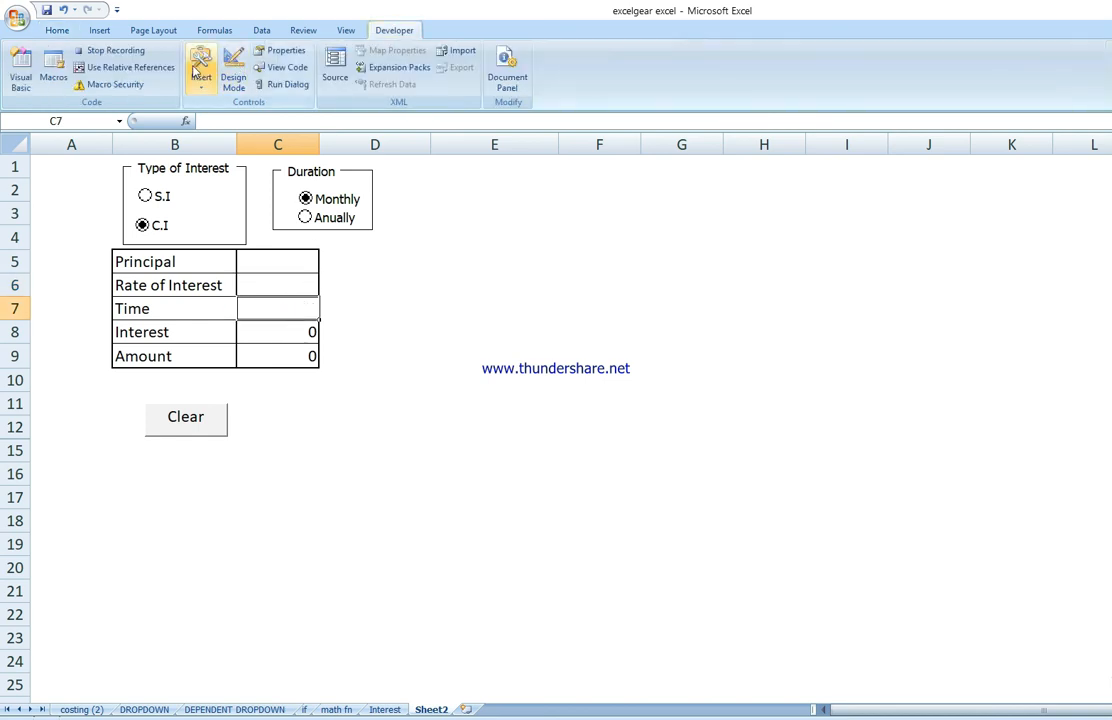
pyautogui.click(112, 50)
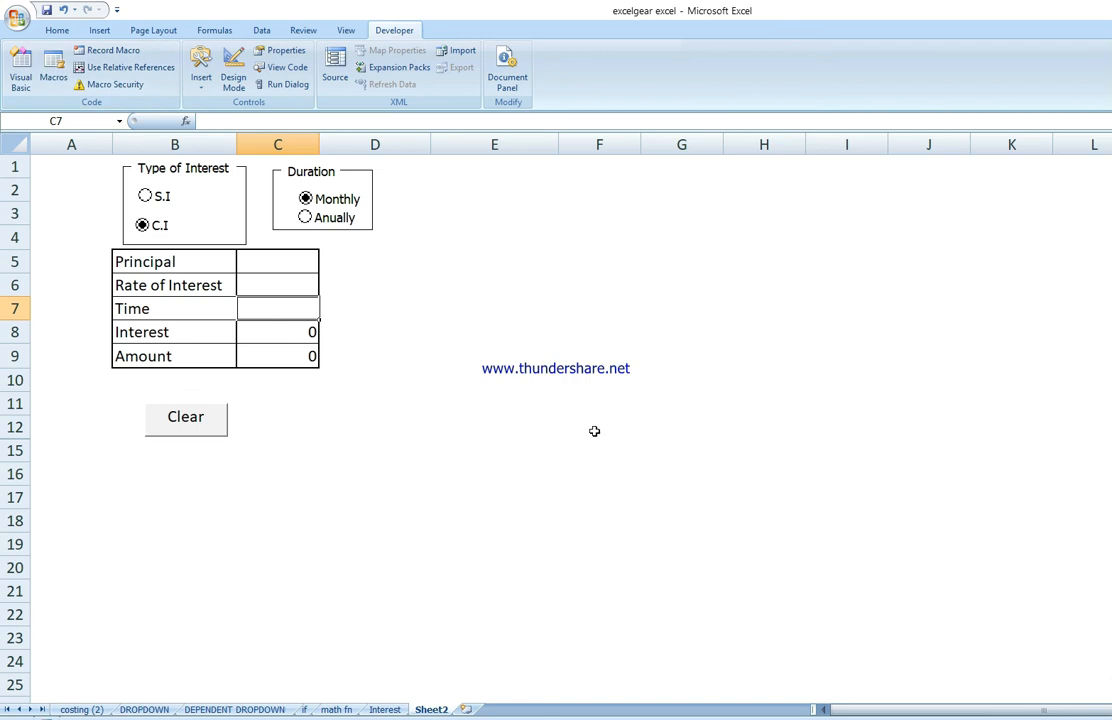
pyautogui.click(570, 449)
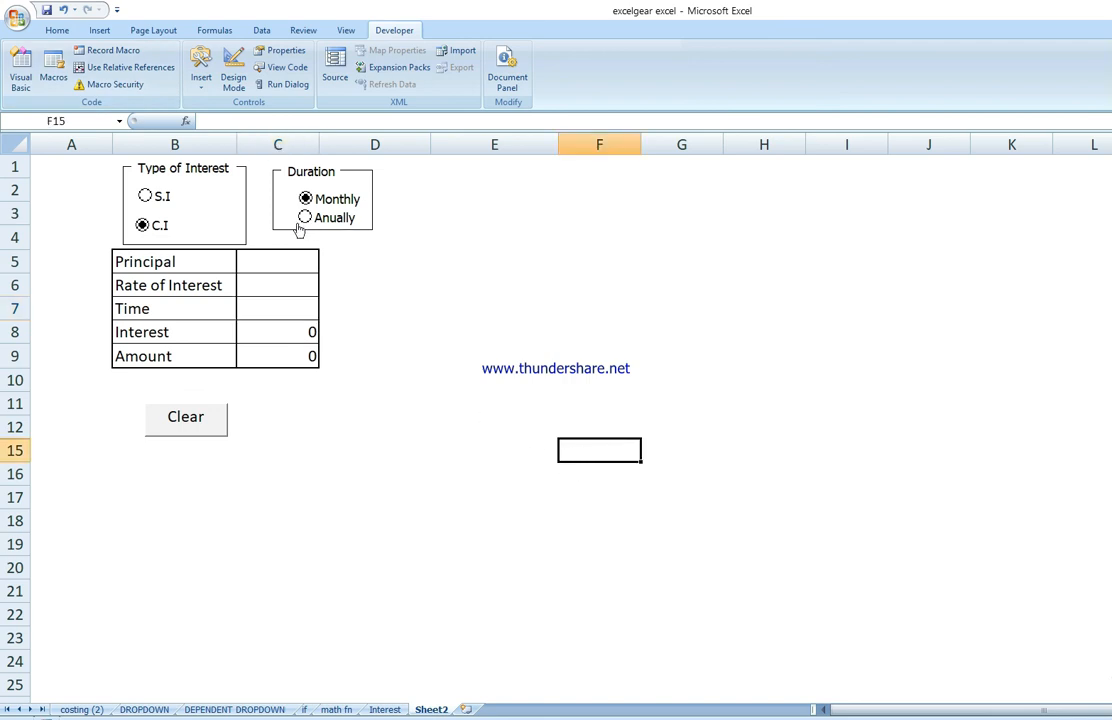
# Step: Enter test values 1000 for Principal, 10 for Rate of Interest and 2 for Time
pyautogui.click(276, 264)
pyautogui.write('1000')
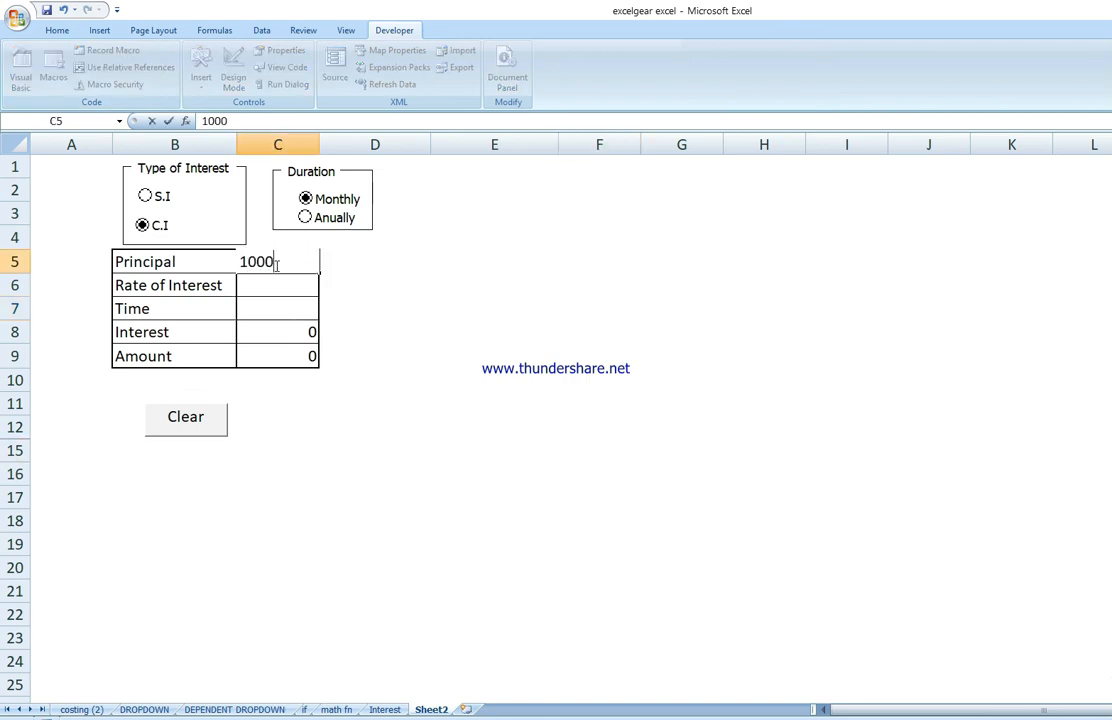
pyautogui.press('Return')
pyautogui.write('10')
pyautogui.press('Return')
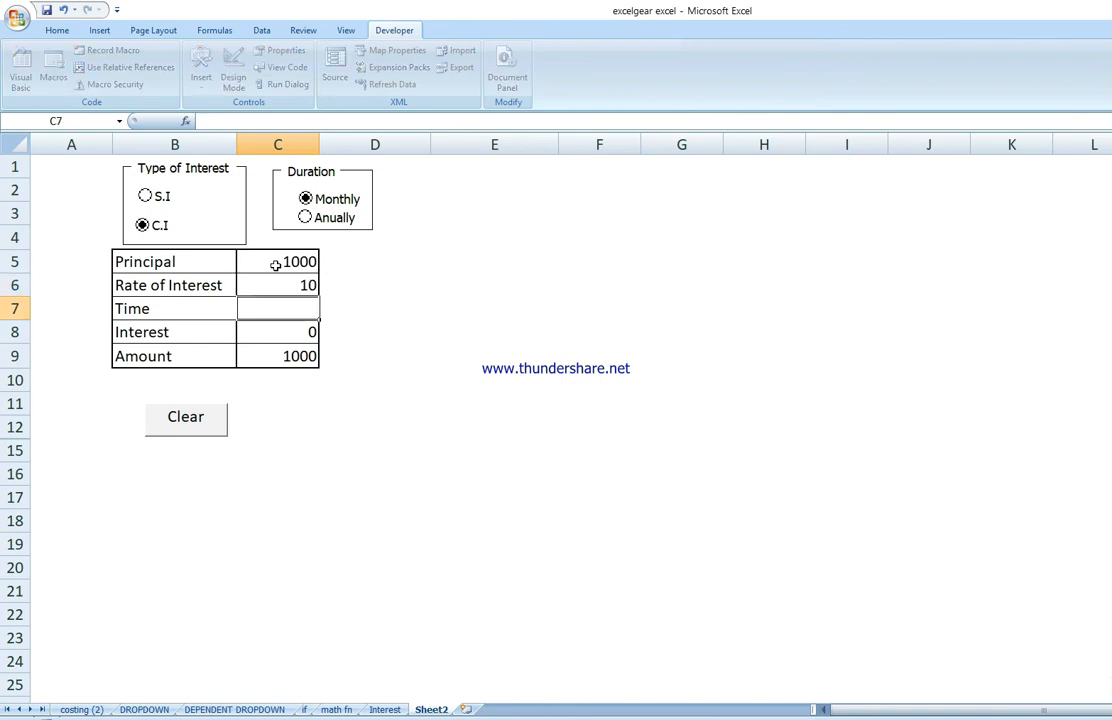
pyautogui.write('2')
pyautogui.press('Return')
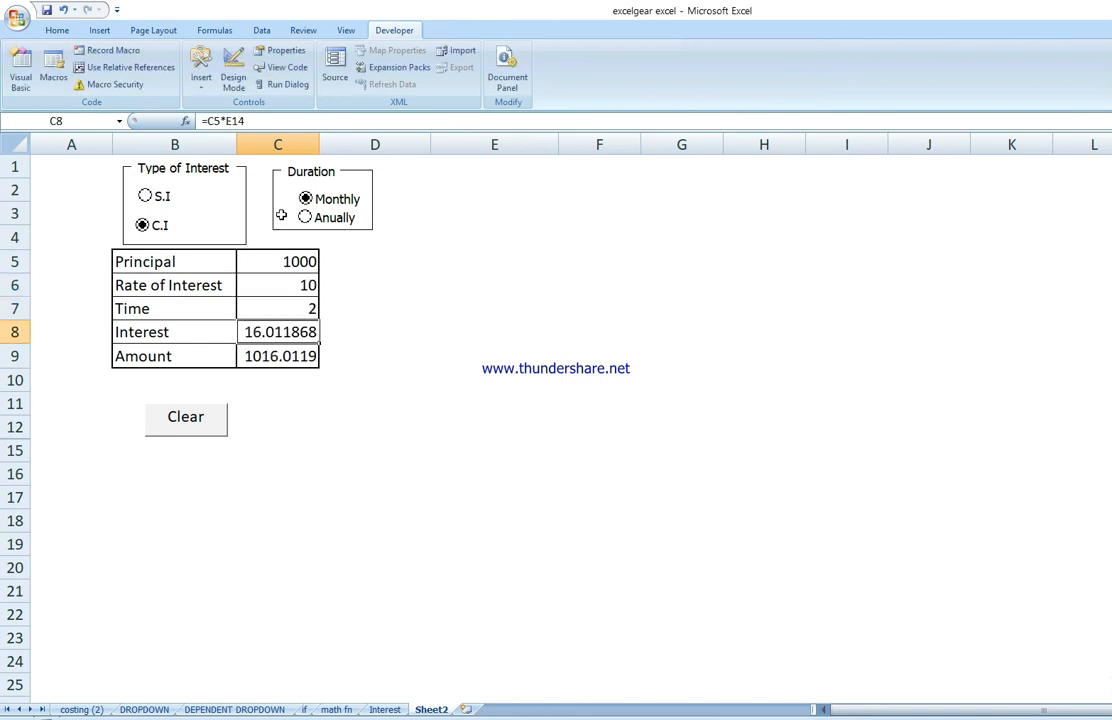
# Step: Select S.I and Anually options, then use the Clear button to test the recorded macro
pyautogui.click(158, 197)
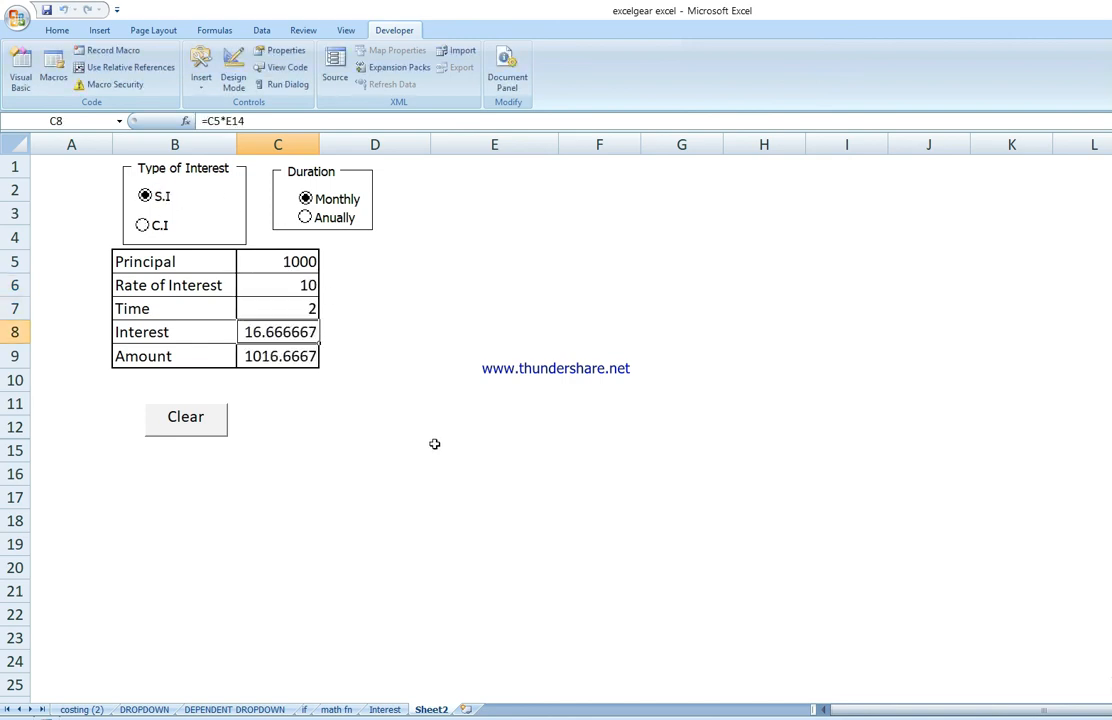
pyautogui.click(310, 218)
pyautogui.click(218, 431)
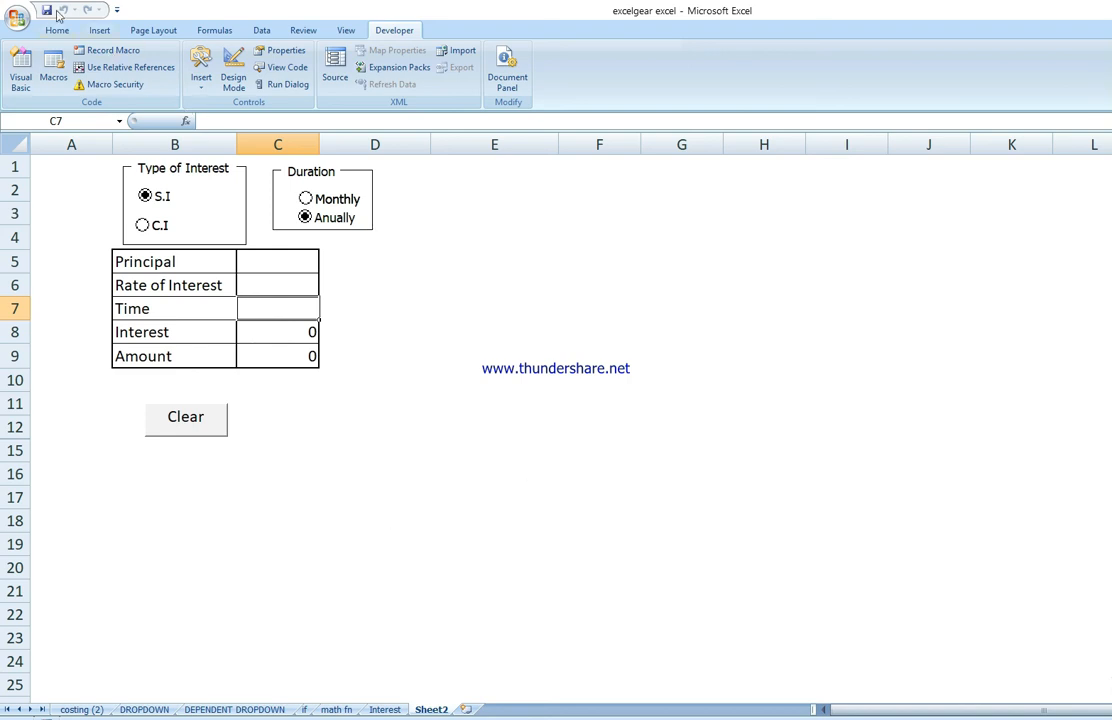
# Step: Pick the Rectangle shape to draw on the sheet
pyautogui.click(99, 30)
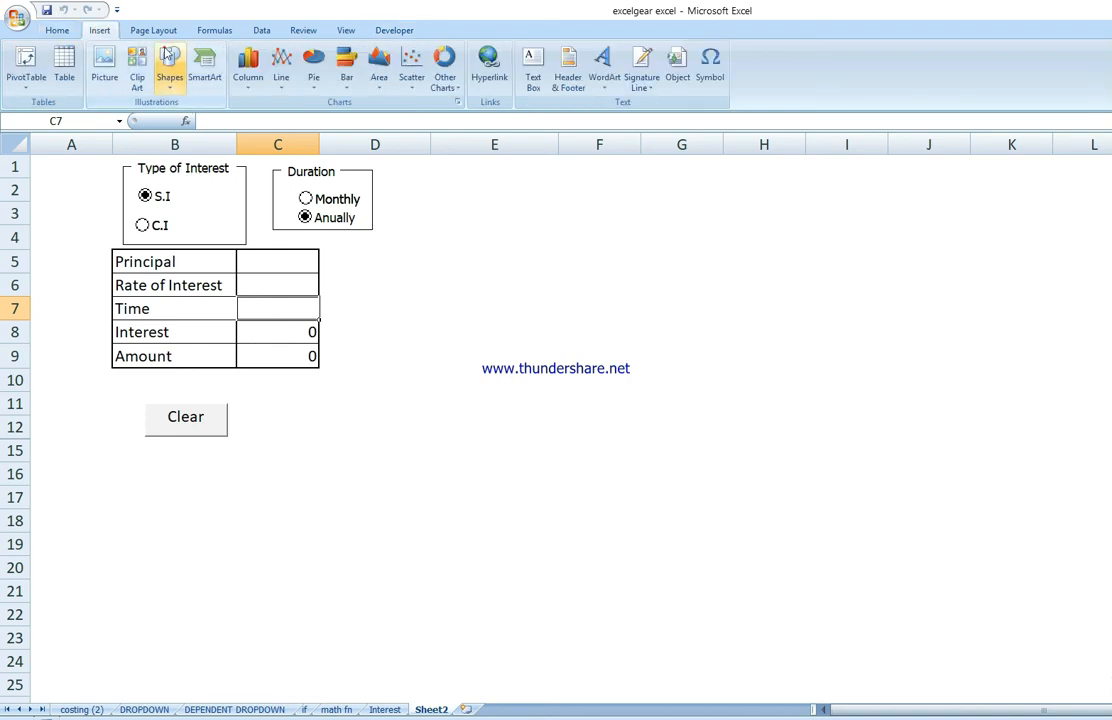
pyautogui.click(169, 72)
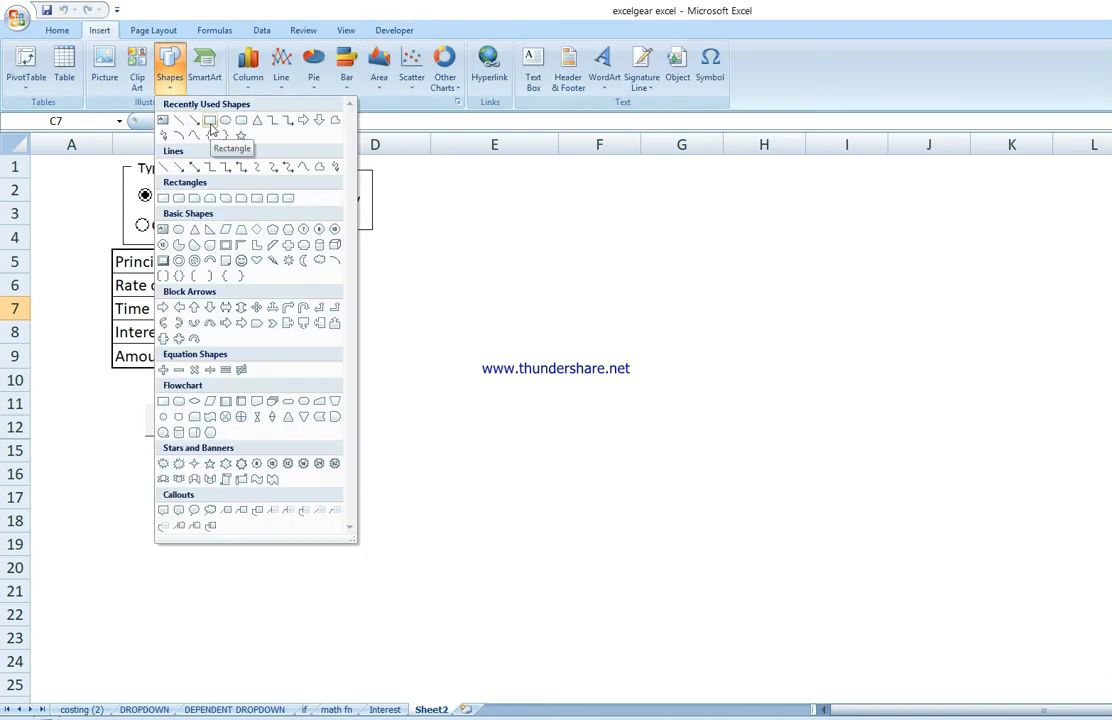
pyautogui.click(210, 121)
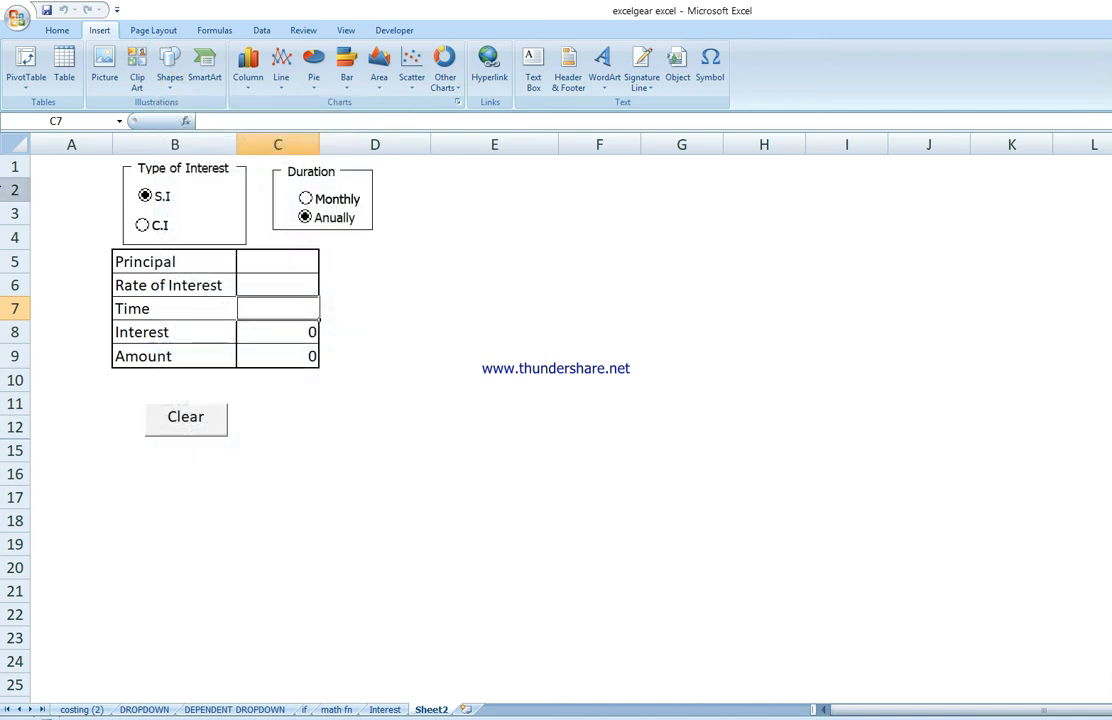